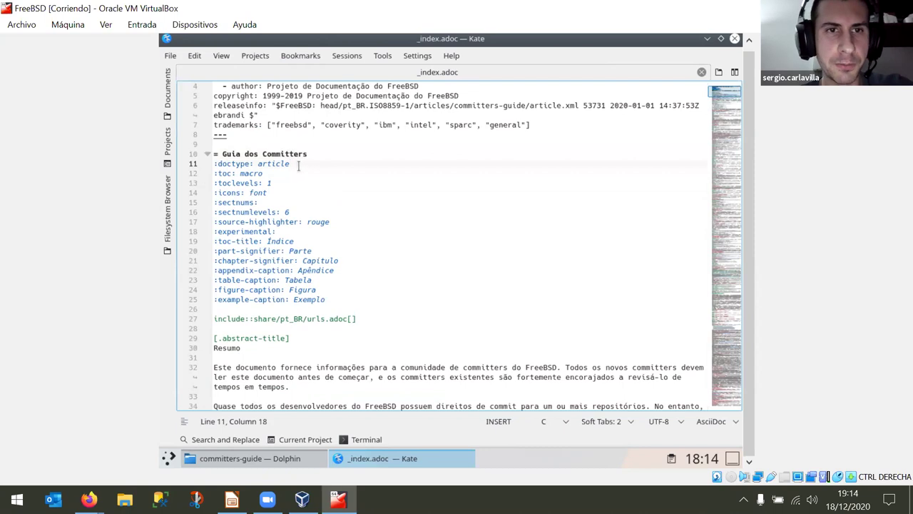
Review the AsciiDoc header attributes of _index.adoc, from the doctype through the translated toc-title, part-signifier and chapter-signifier.
click(266, 169)
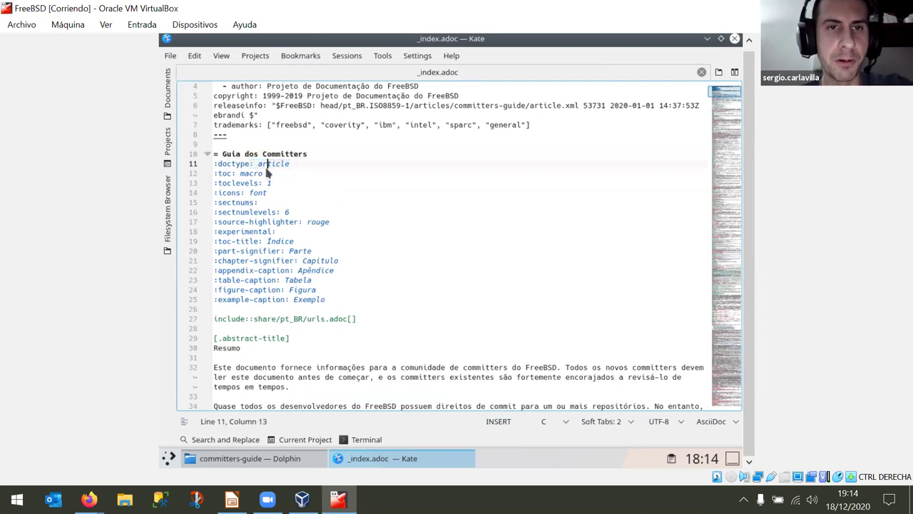
double_click(274, 165)
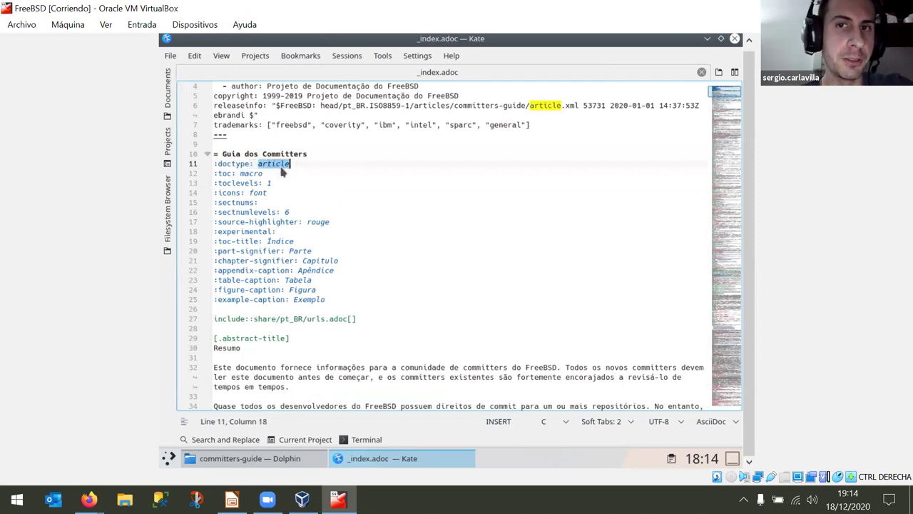
click(271, 173)
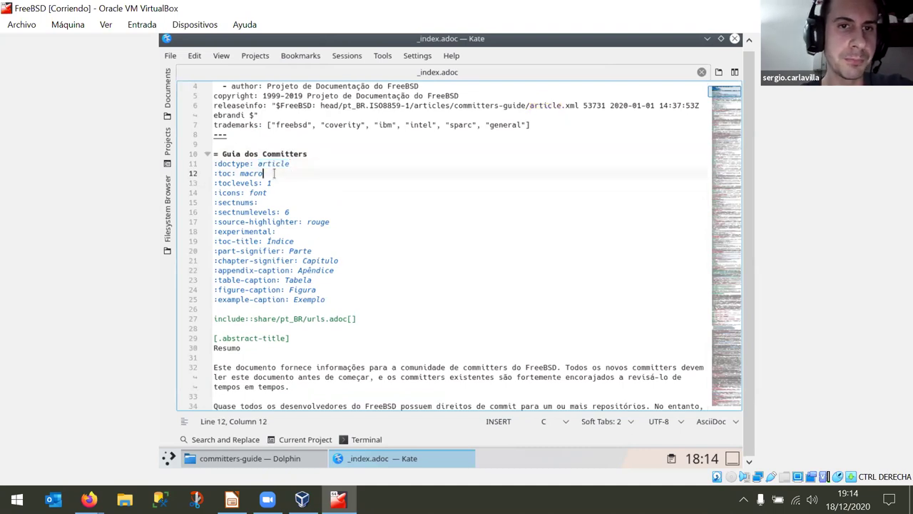
drag(271, 173, 224, 174)
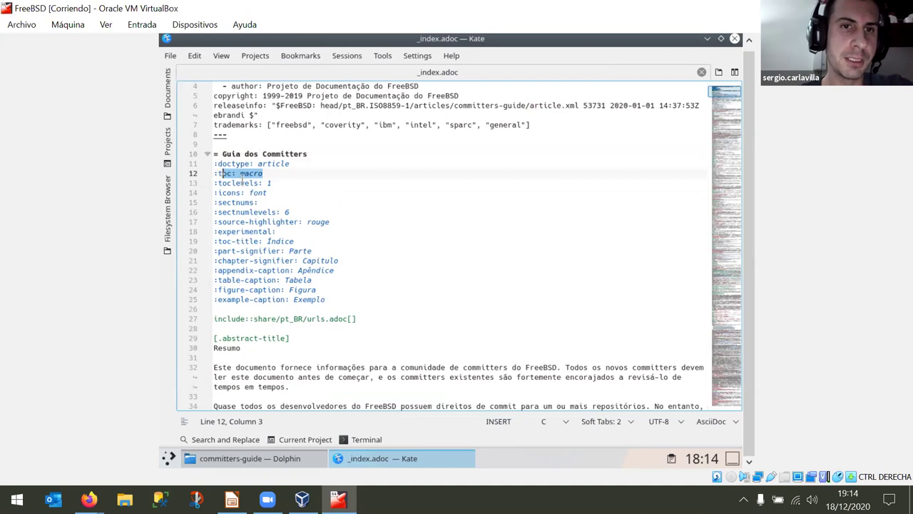
click(268, 193)
drag(268, 193, 257, 222)
click(236, 202)
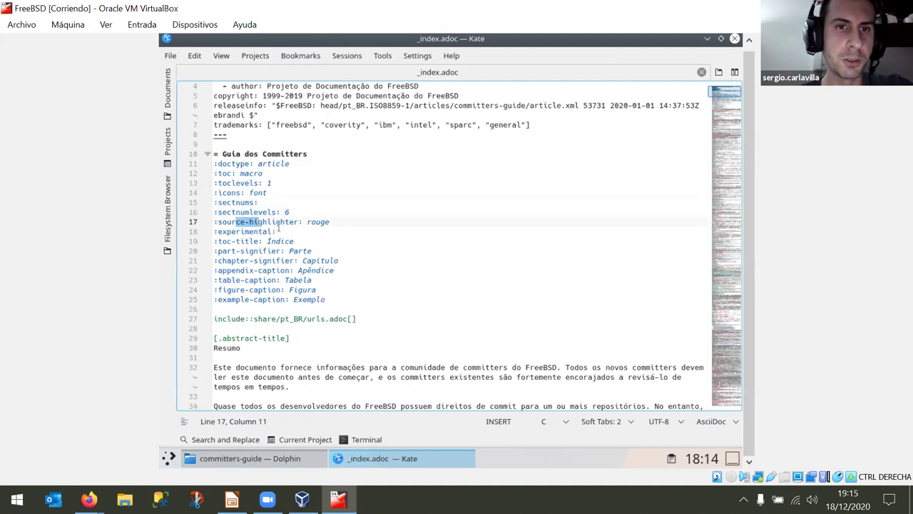
click(252, 231)
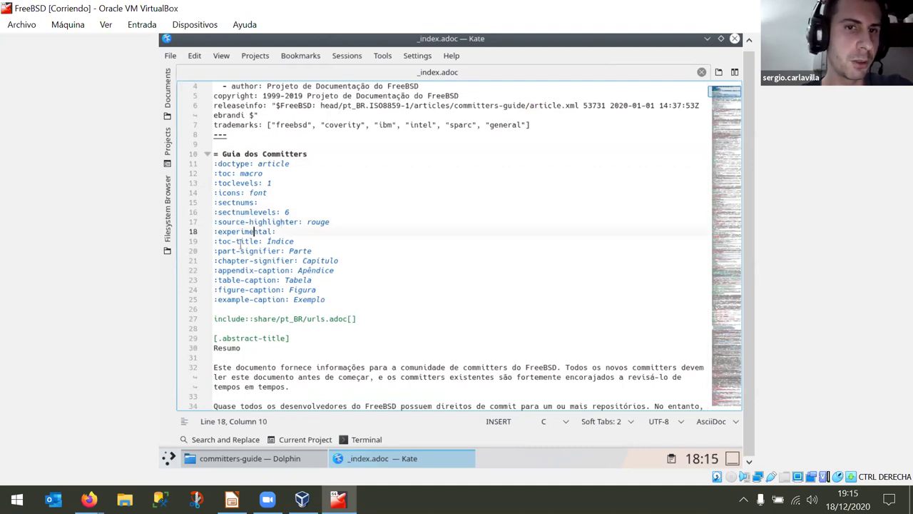
click(275, 241)
double_click(276, 241)
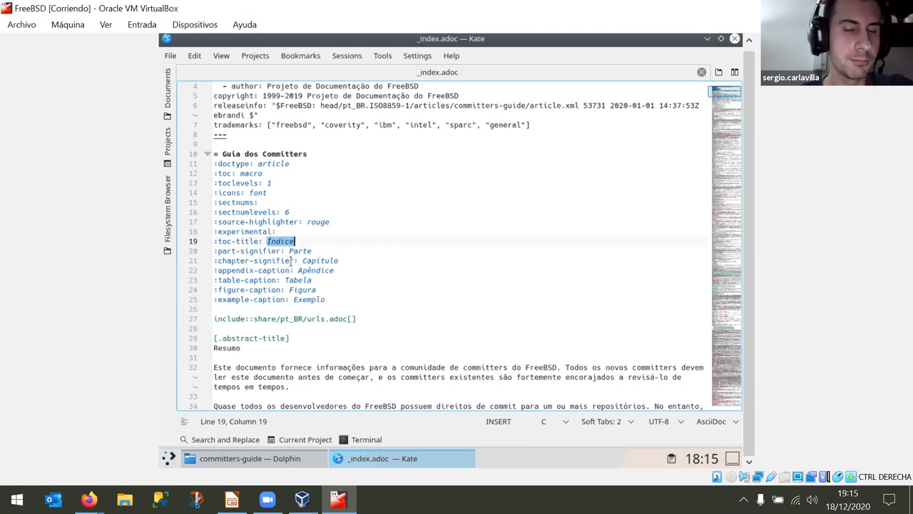
click(289, 251)
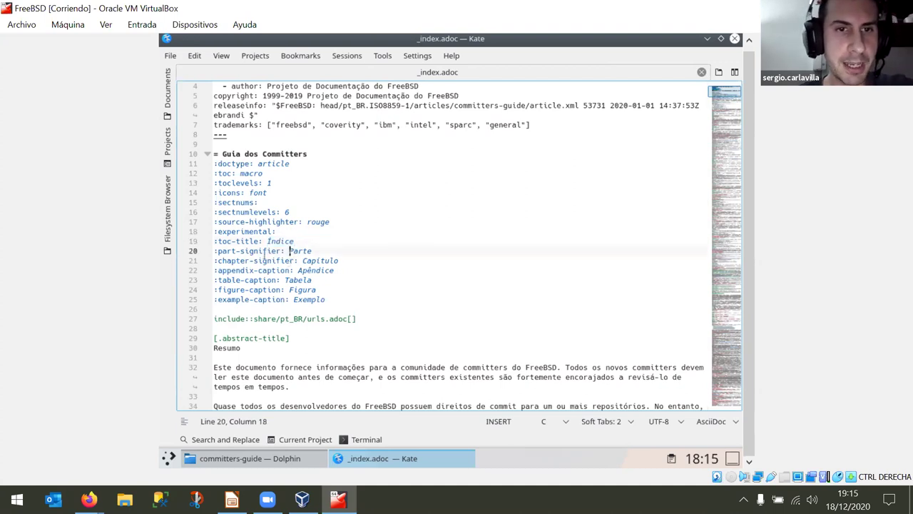
double_click(300, 252)
double_click(324, 260)
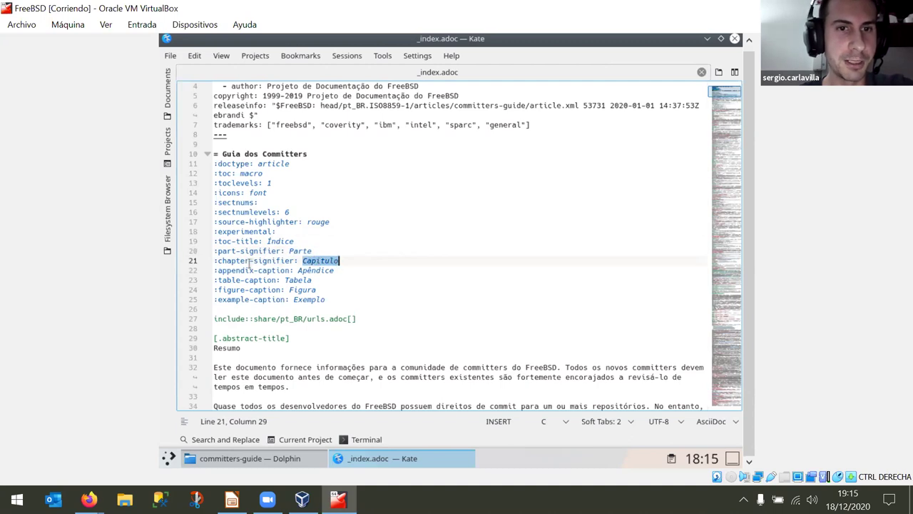
Read through the include line, the abstract and the Detalhes Administrativos section of _index.adoc.
scroll(339, 254, down, 2)
scroll(339, 254, down, 2)
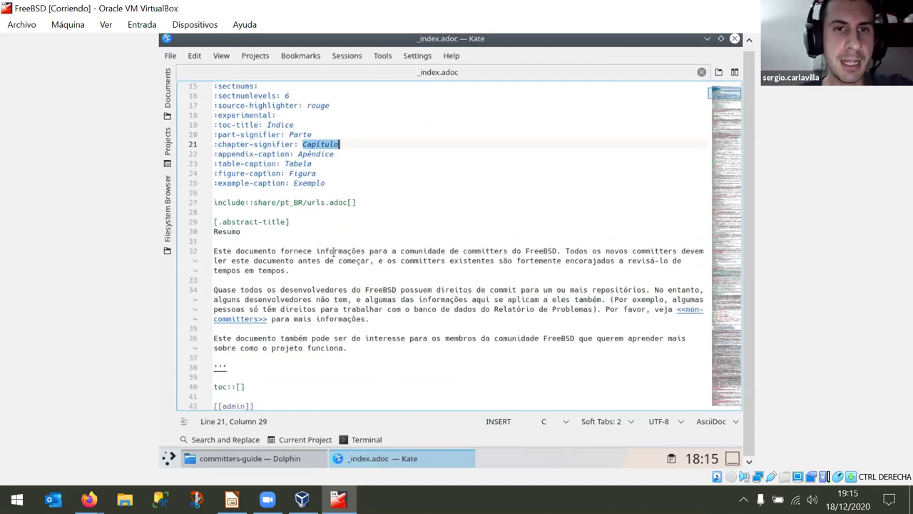
click(282, 212)
scroll(252, 211, down, 2)
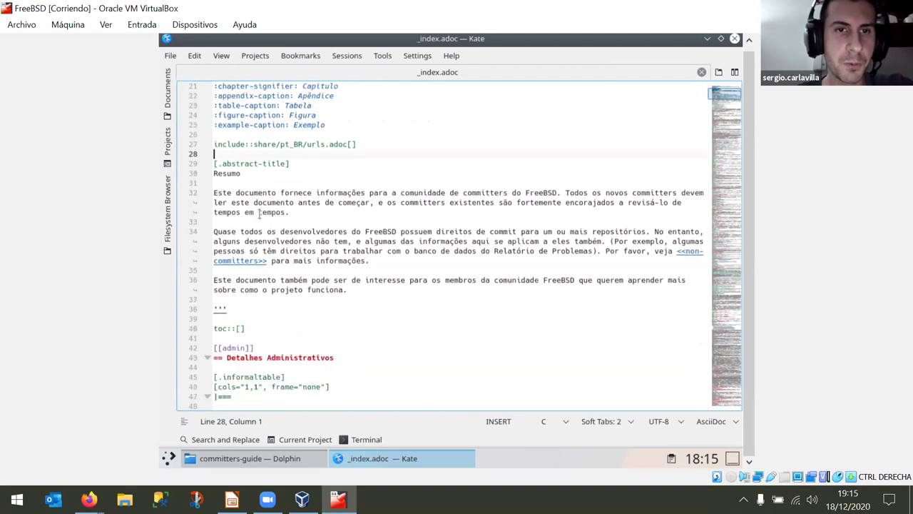
scroll(285, 187, down, 3)
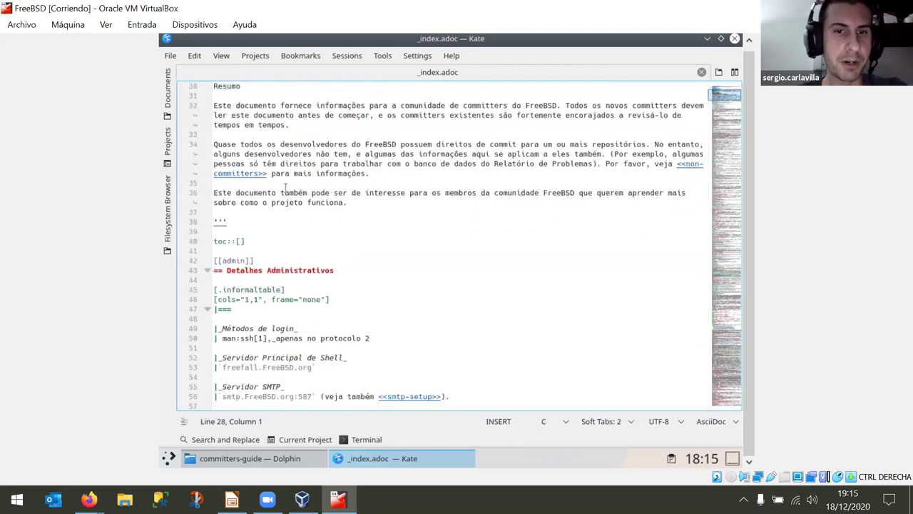
scroll(285, 187, down, 3)
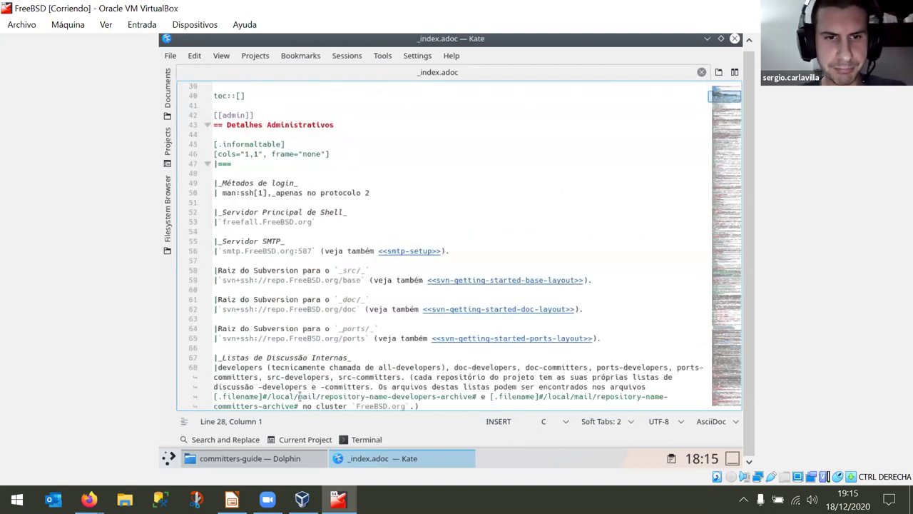
click(294, 457)
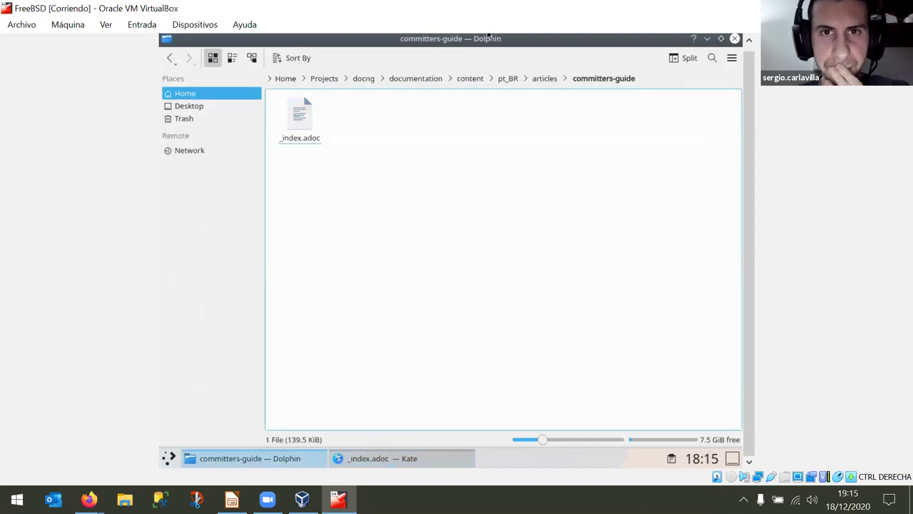
click(396, 457)
Return to the include line for share/pt_BR/urls.adoc and highlight its file path.
scroll(308, 155, up, 3)
scroll(309, 155, up, 8)
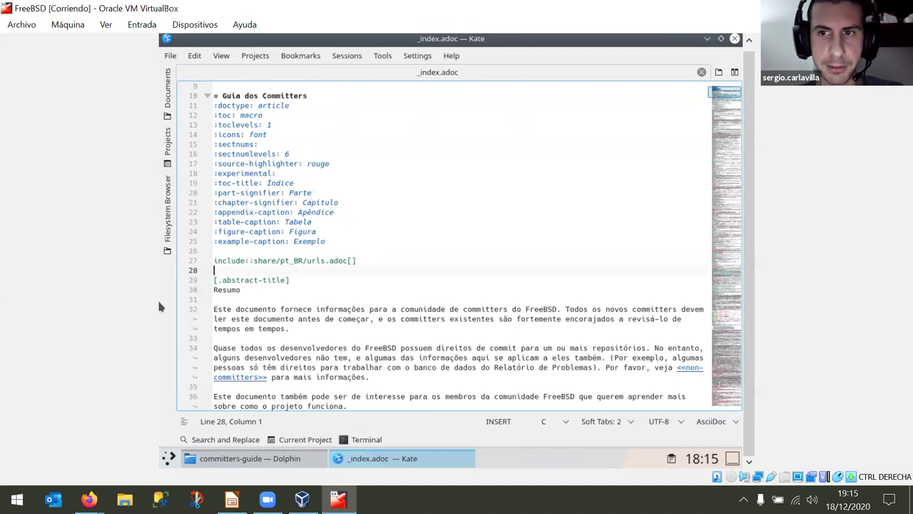
click(227, 261)
drag(357, 260, 298, 261)
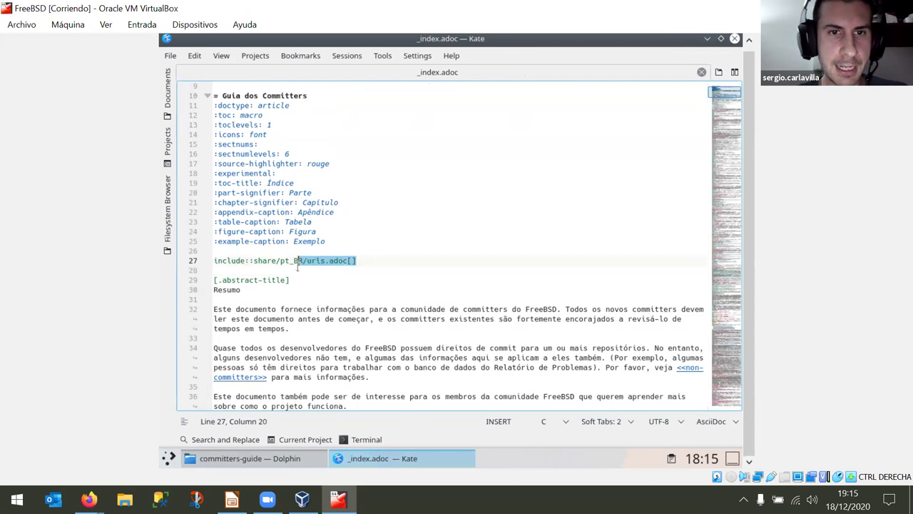
Switch to Dolphin and view the contents of the shared folder in docng, returning to docng.
click(287, 459)
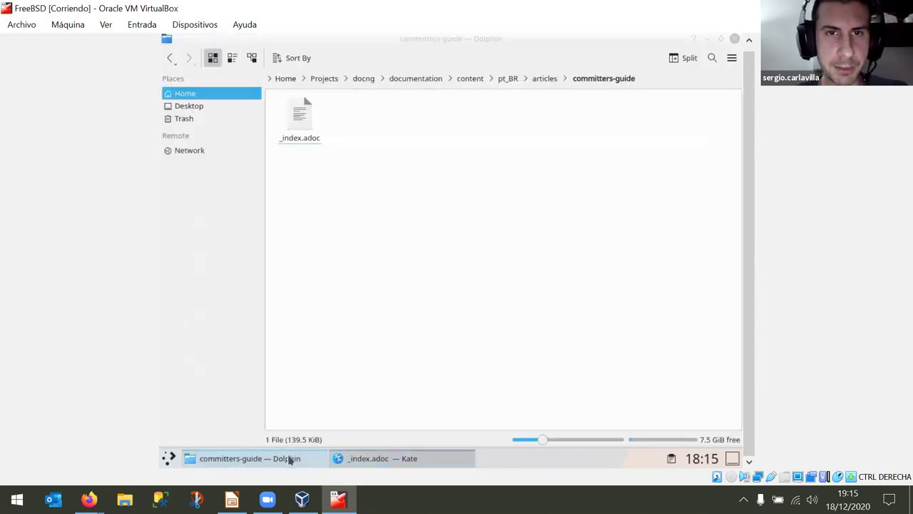
click(377, 80)
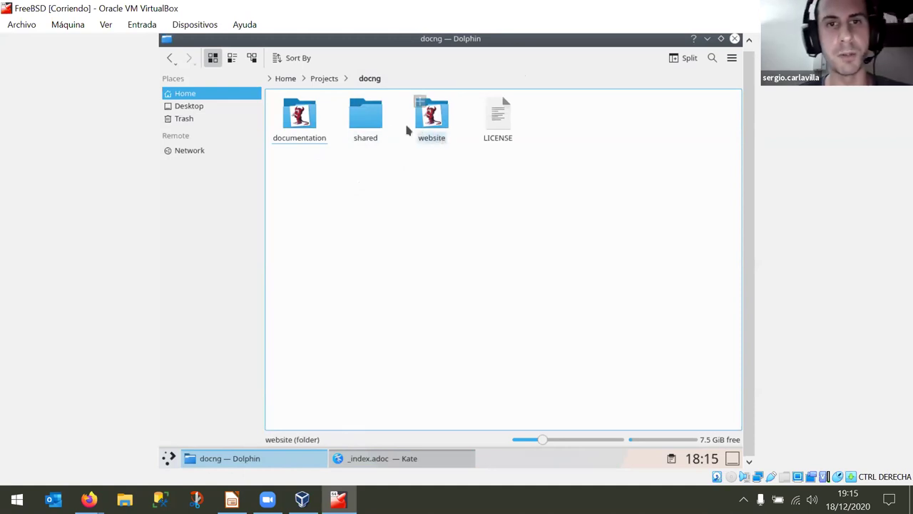
click(376, 119)
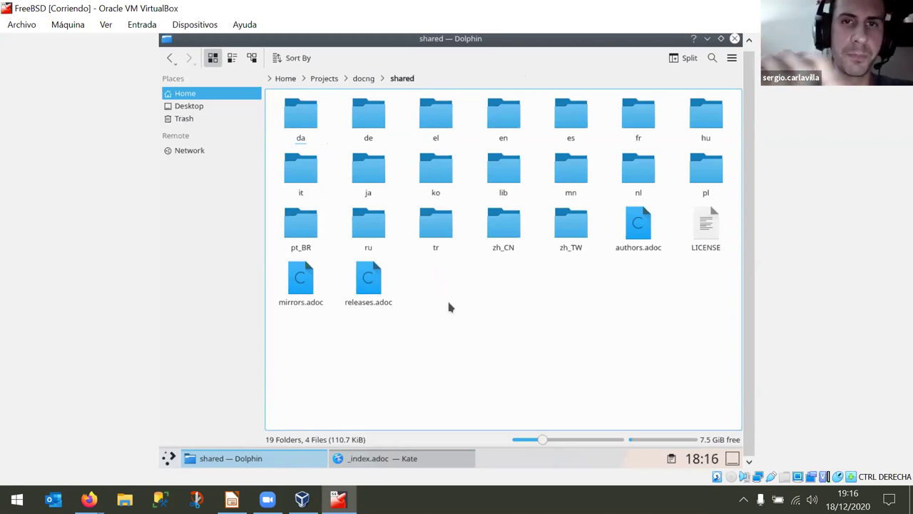
click(363, 78)
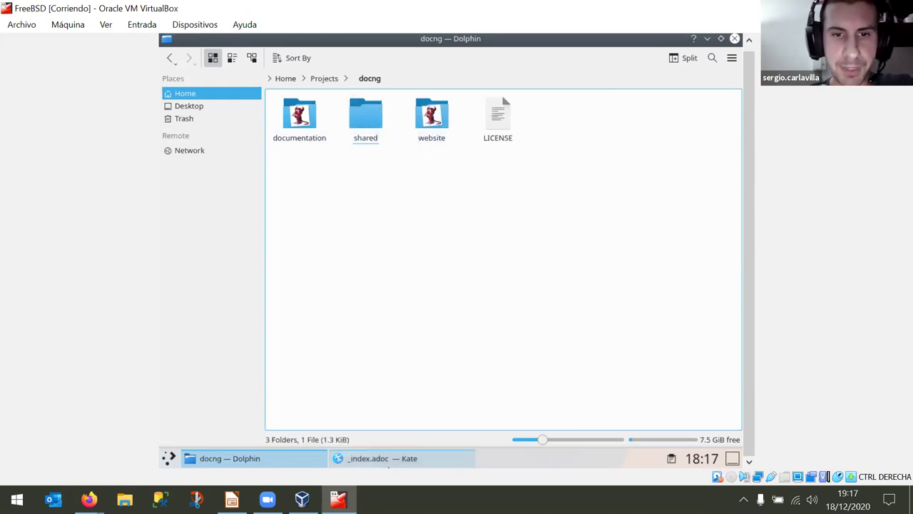
Recheck the include path in _index.adoc and open the matching urls.adoc from docng/shared/pt_BR.
click(392, 459)
click(273, 266)
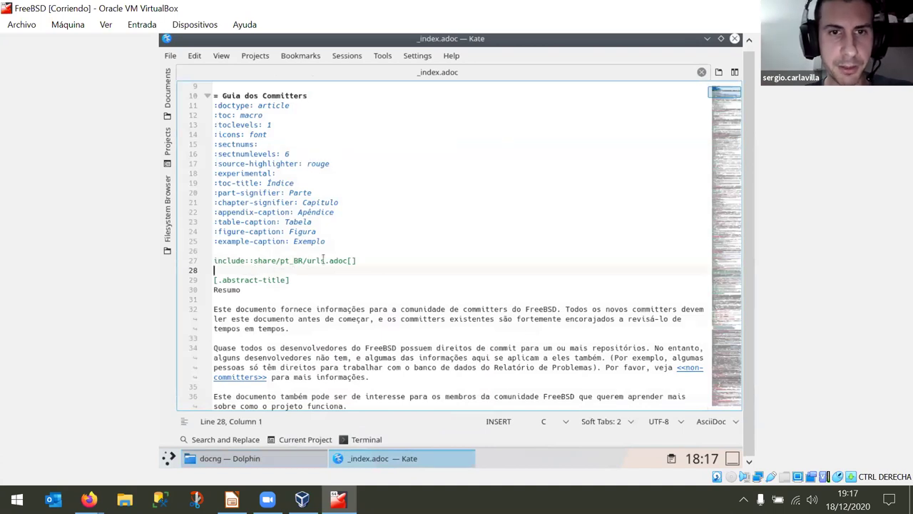
click(229, 458)
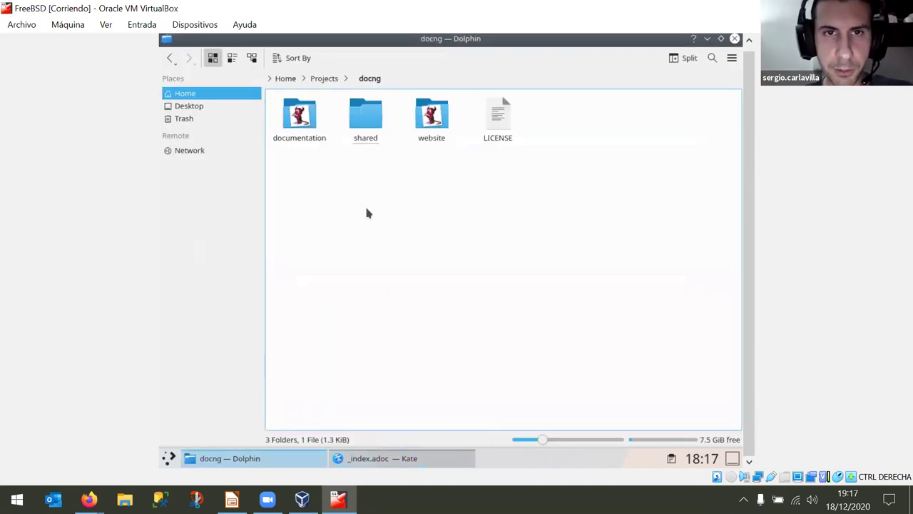
click(365, 135)
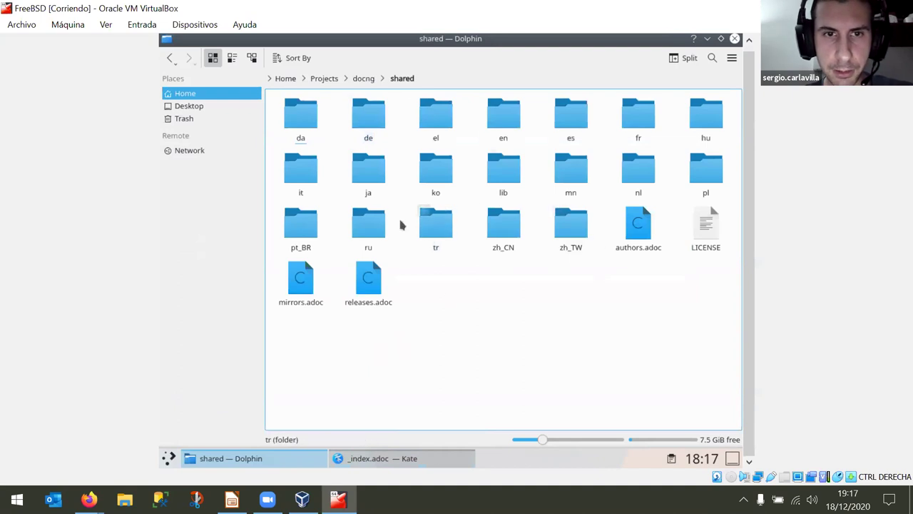
click(312, 228)
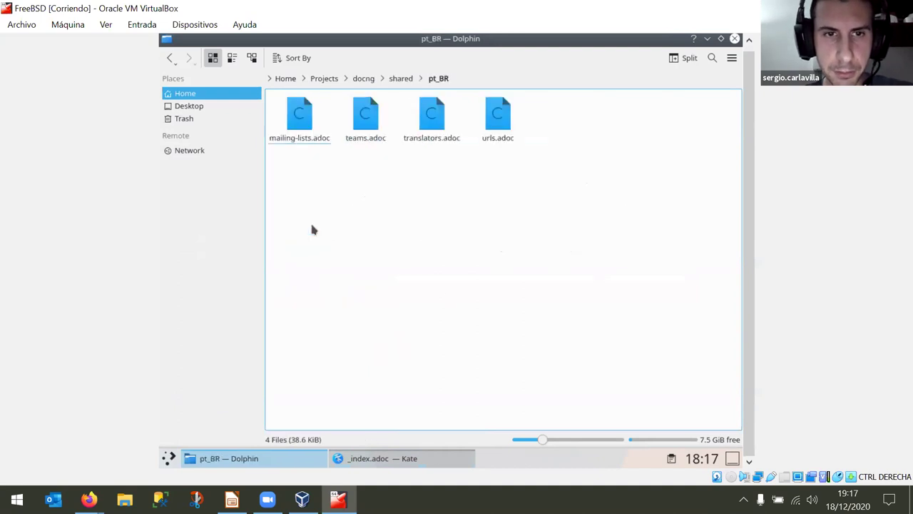
click(501, 142)
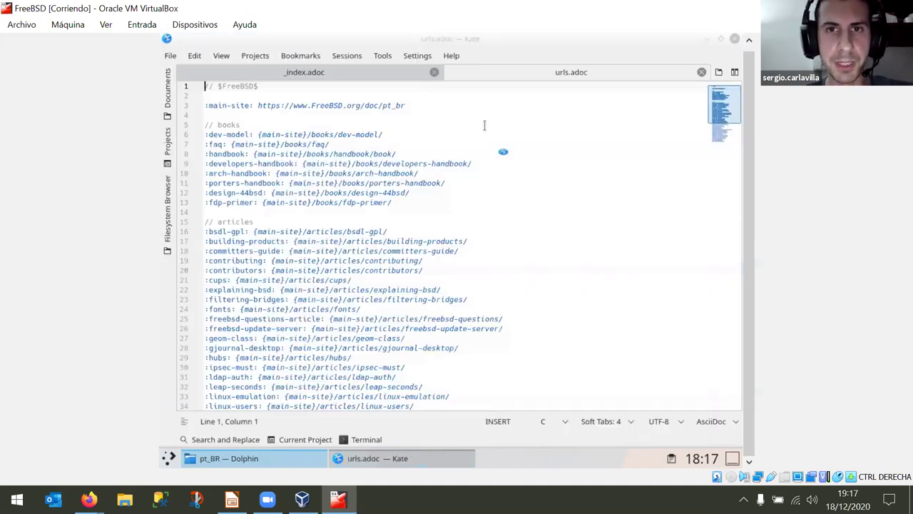
Examine the book and article URL attributes defined in urls.adoc.
drag(206, 134, 245, 173)
click(263, 145)
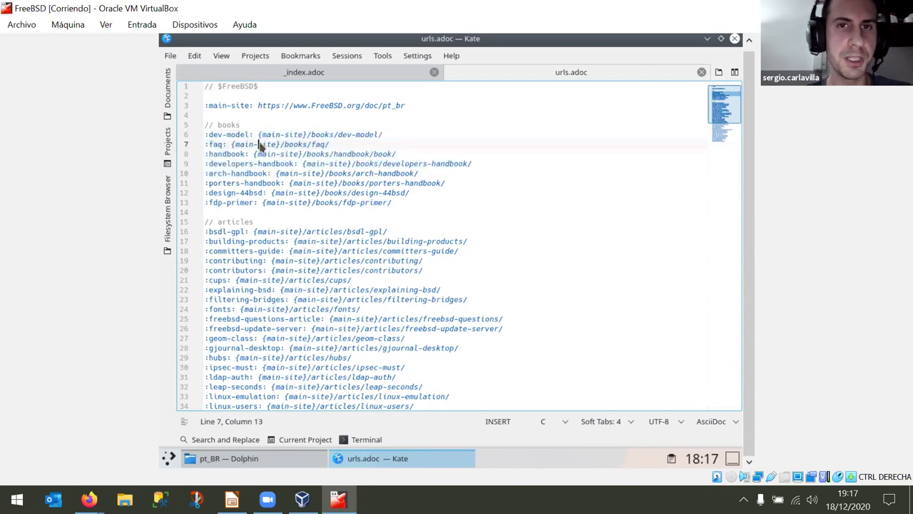
scroll(238, 228, down, 2)
scroll(247, 230, up, 2)
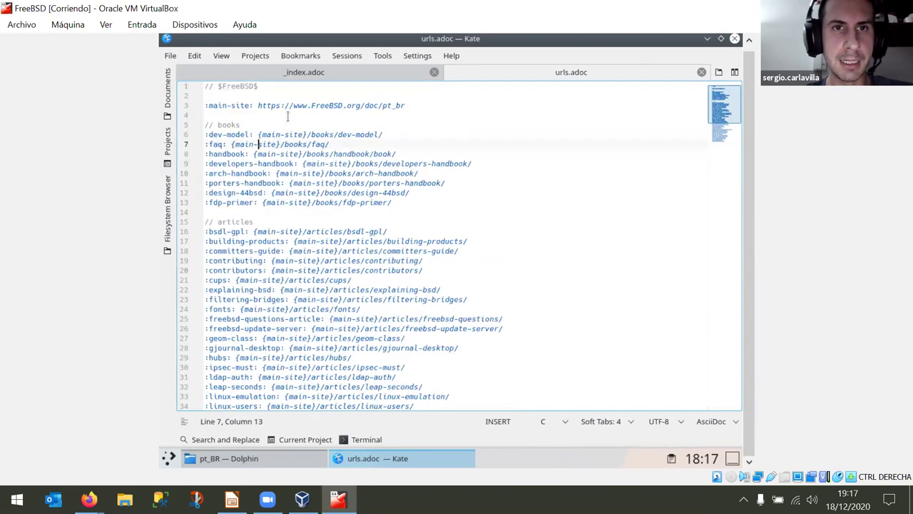
In _index.adoc, add a new paragraph below the Resumo title reading "A link to the handbook".
click(298, 77)
scroll(345, 205, down, 3)
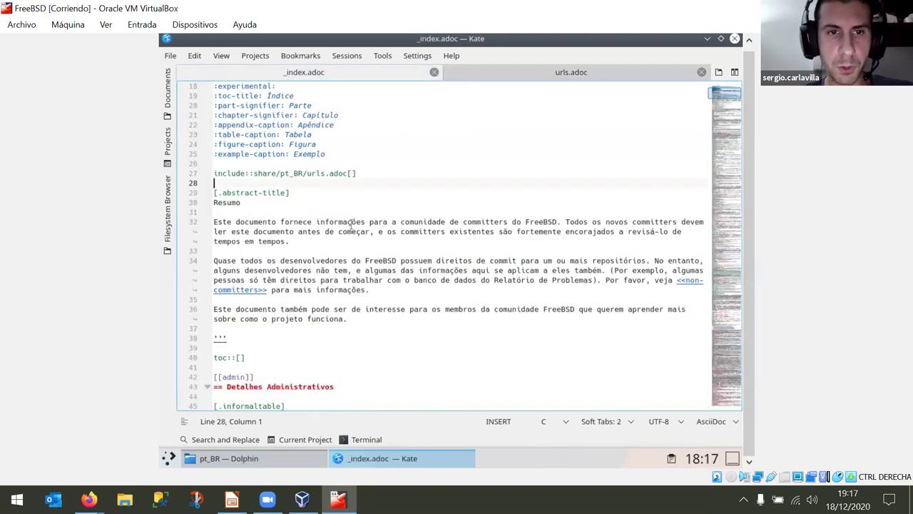
click(294, 204)
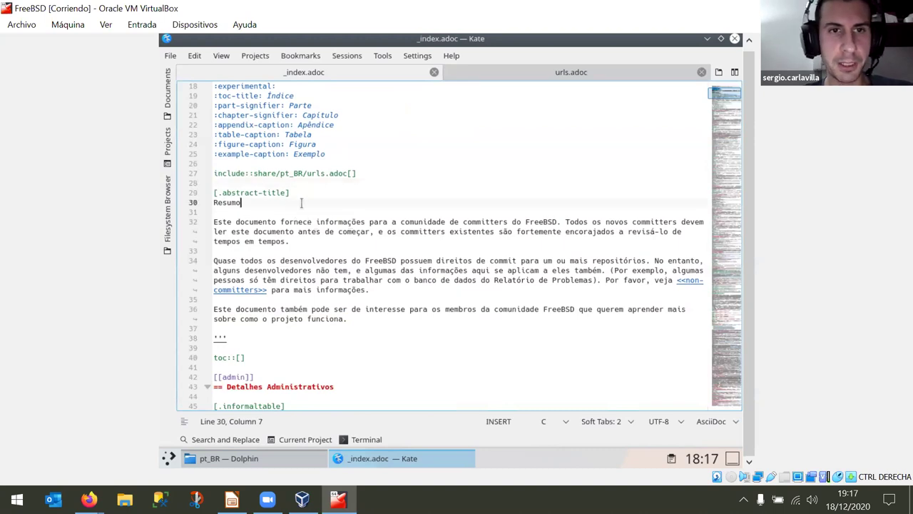
key(Return)
key(Return)
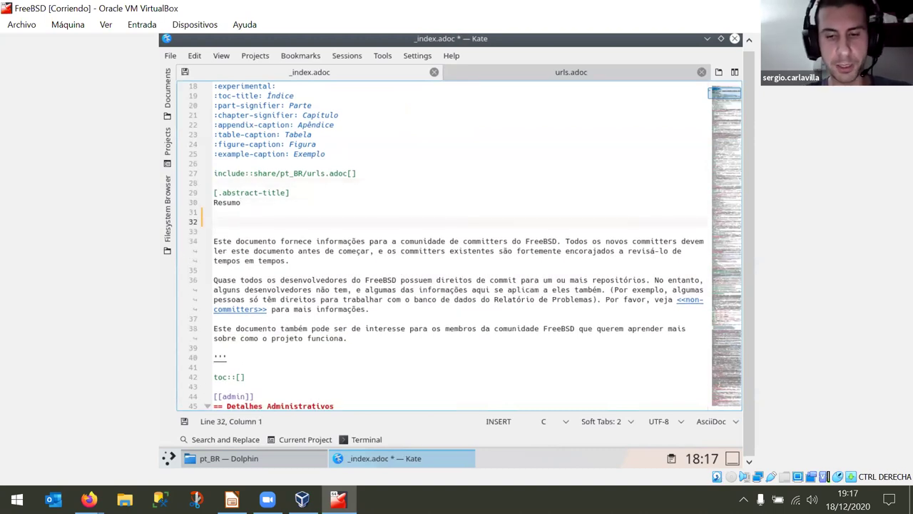
text(A li)
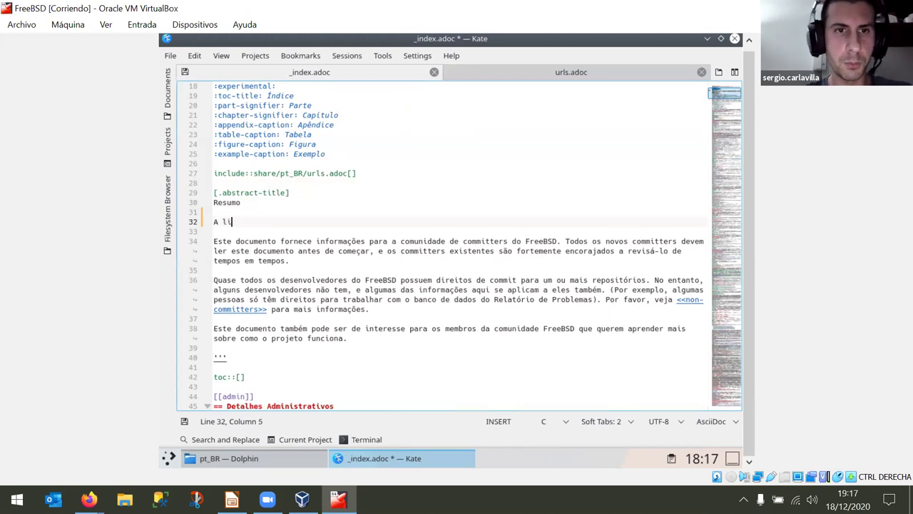
text(nk to the handbook)
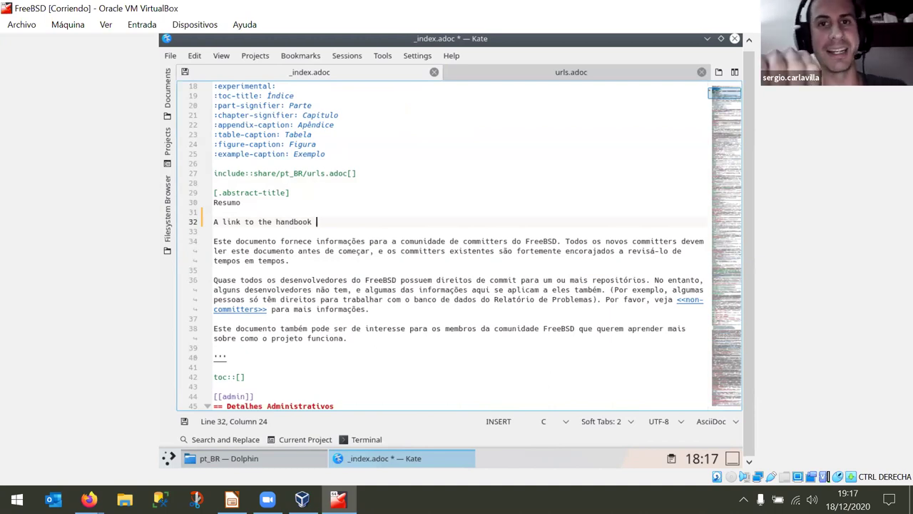
Append the link macro link:{handbook}[The handbook] to the new paragraph's text.
text(link:{)
key(BackSpace)
key(BackSpace)
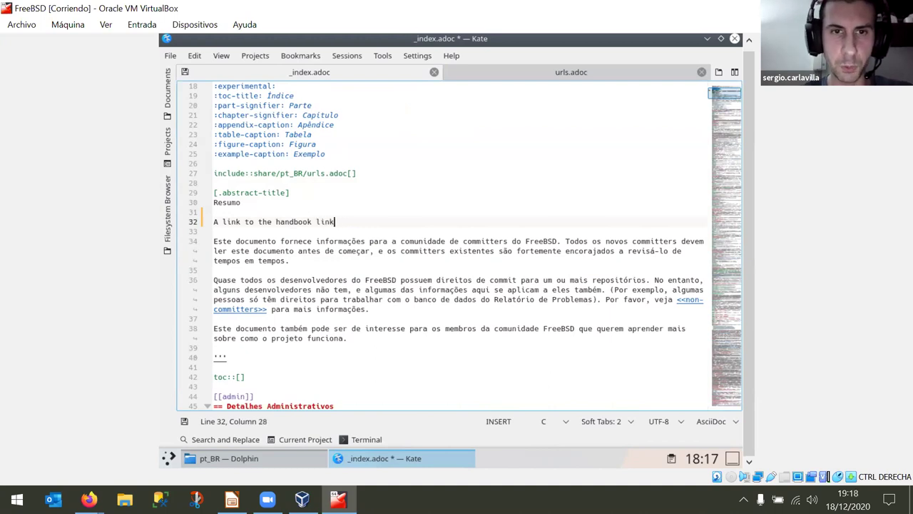
text(:ñ)
key(BackSpace)
text(andbook)
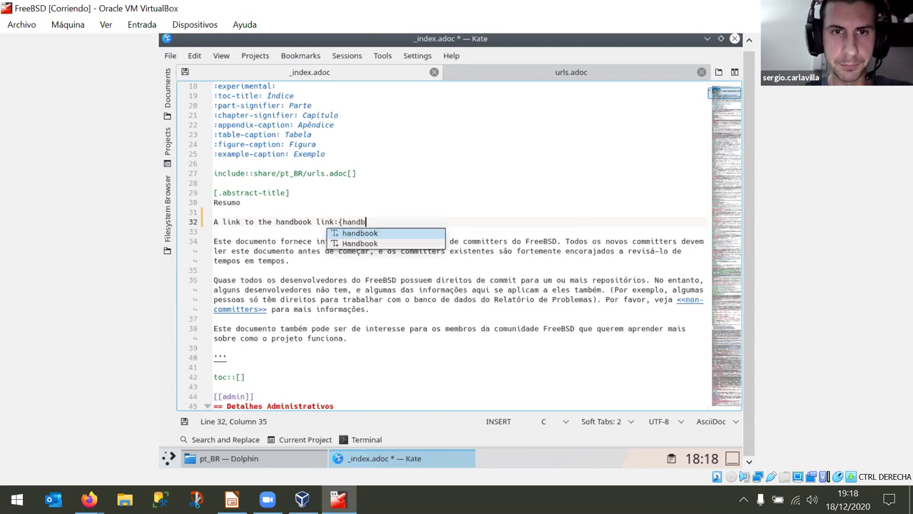
text(}[The H)
key(BackSpace)
key(BackSpace)
key(BackSpace)
key(BackSpace)
text(he handbook])
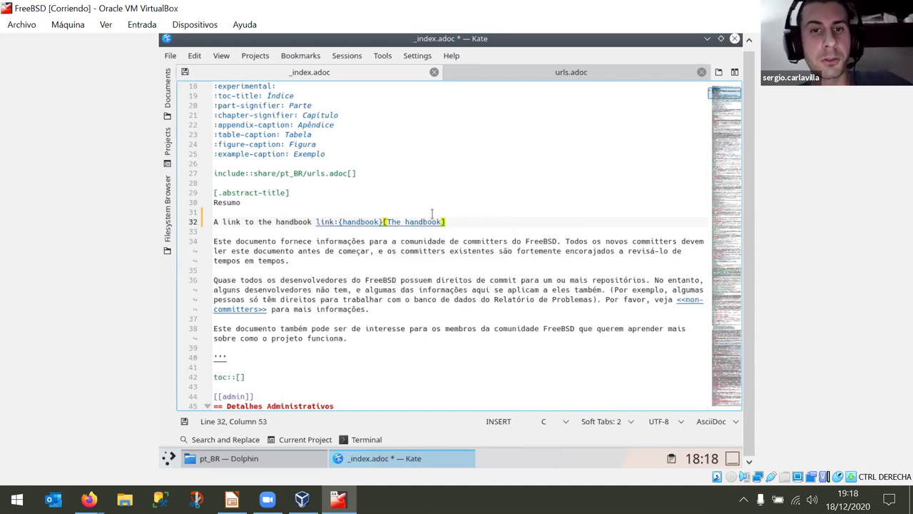
In urls.adoc, review the main-site URL and copy the path /books/handbook/book/ from the handbook attribute.
click(471, 82)
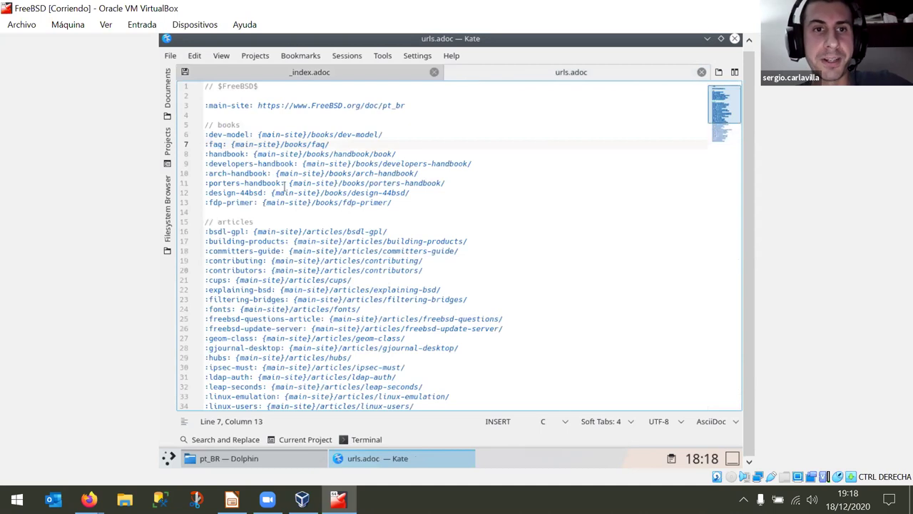
drag(259, 104, 405, 105)
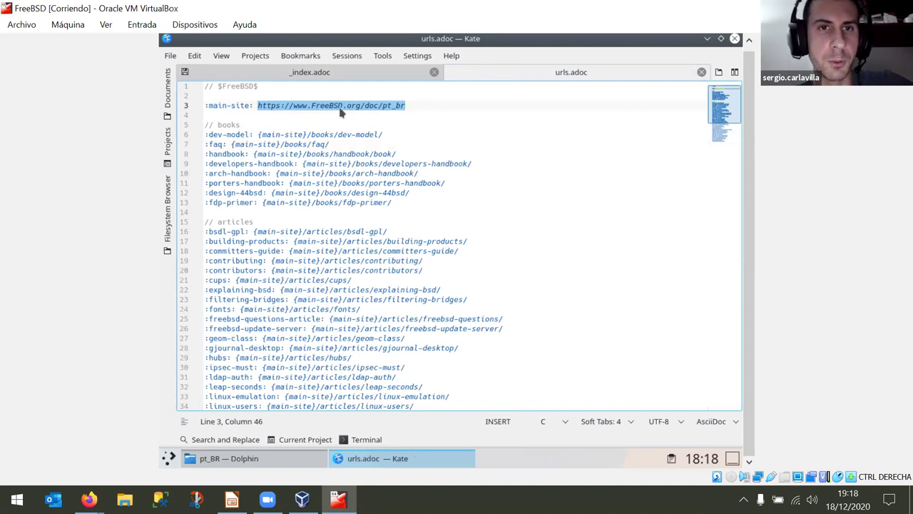
click(228, 154)
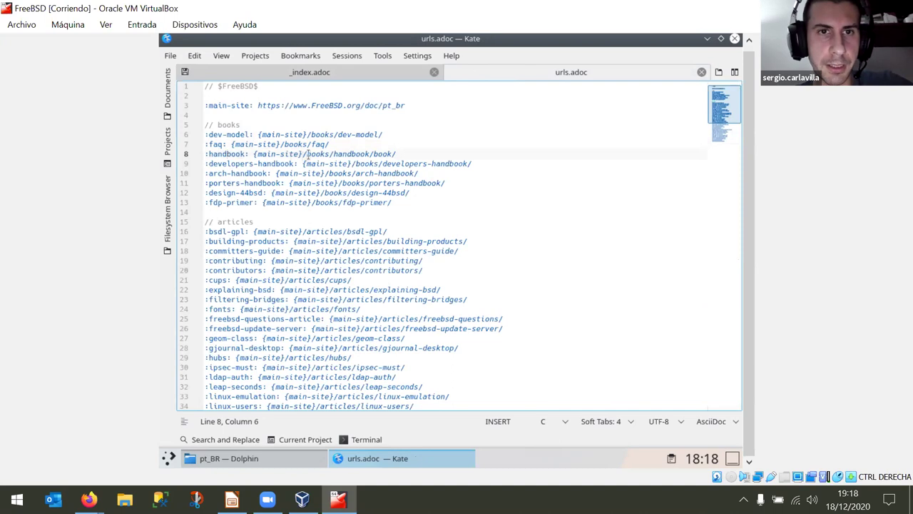
click(301, 153)
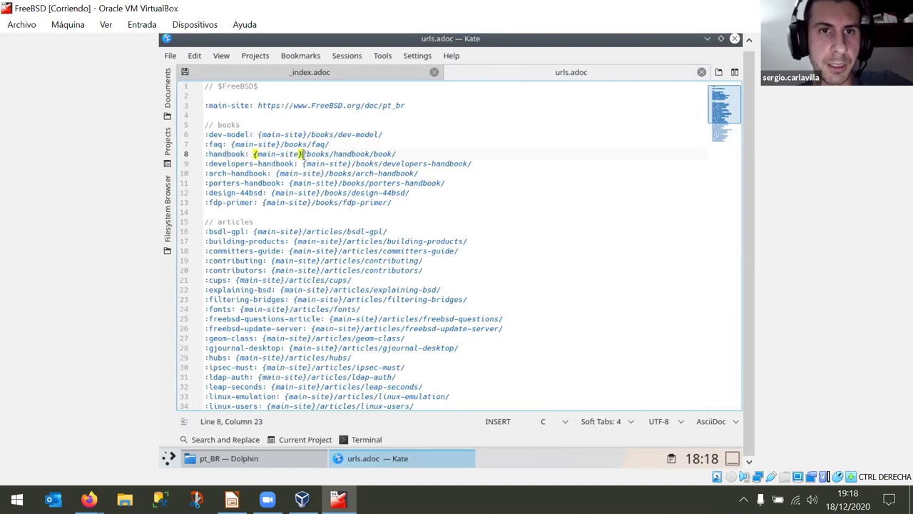
shift+click(405, 153)
key(ctrl+c)
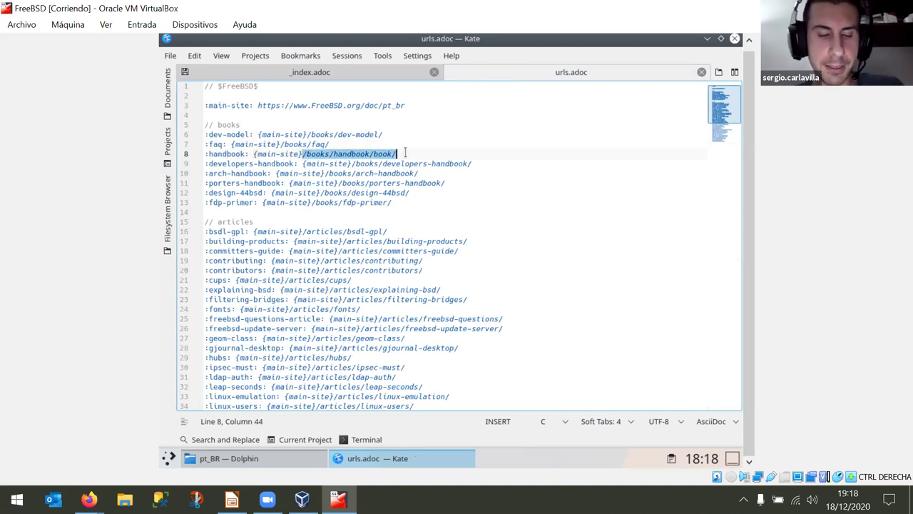
Append the copied path /books/handbook/book/ to the main-site URL to illustrate the resolved handbook address.
click(419, 111)
click(419, 108)
text(/)
key(ctrl+v)
click(409, 105)
key(BackSpace)
click(508, 105)
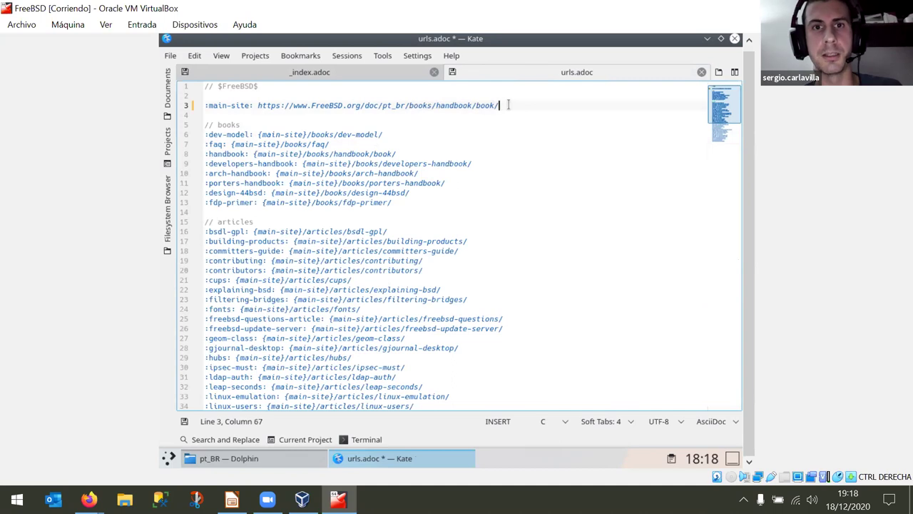
Undo the path added to the main-site attribute in urls.adoc.
key(ctrl+z)
key(ctrl+z)
key(ctrl+z)
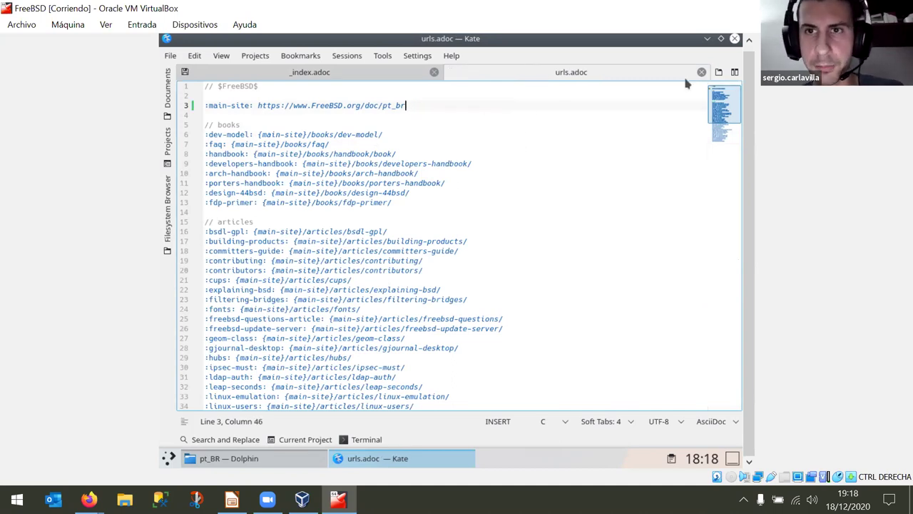
Close urls.adoc and the text editor, discarding the unsaved changes to _index.adoc.
click(702, 72)
click(735, 40)
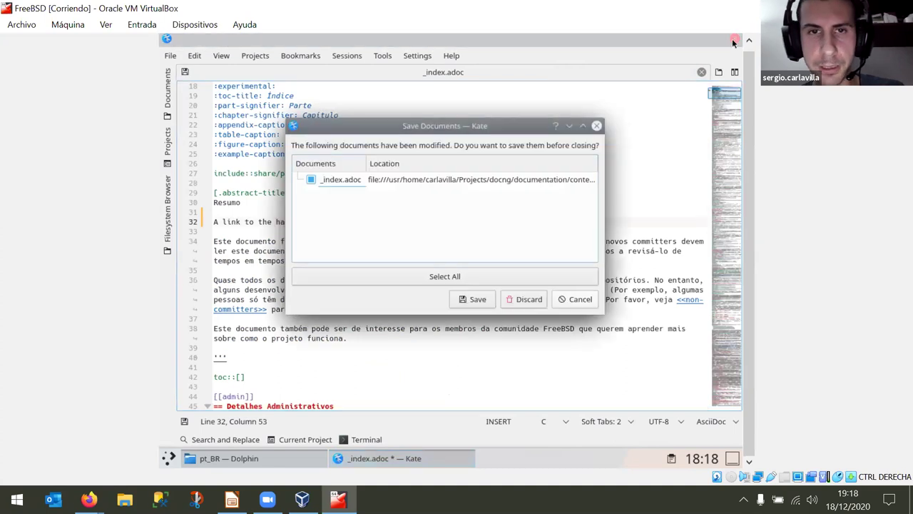
click(521, 299)
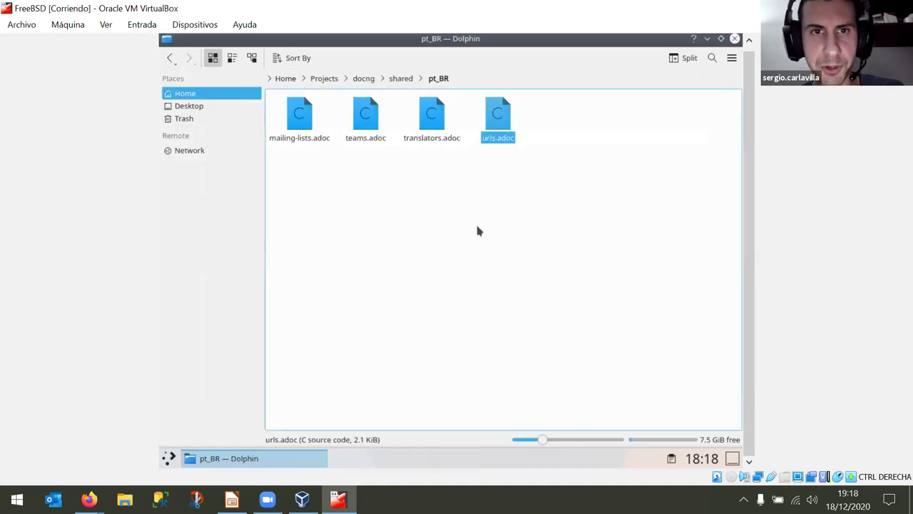
Open a terminal in the docng/documentation folder and build the documentation with make.
click(363, 80)
click(317, 122)
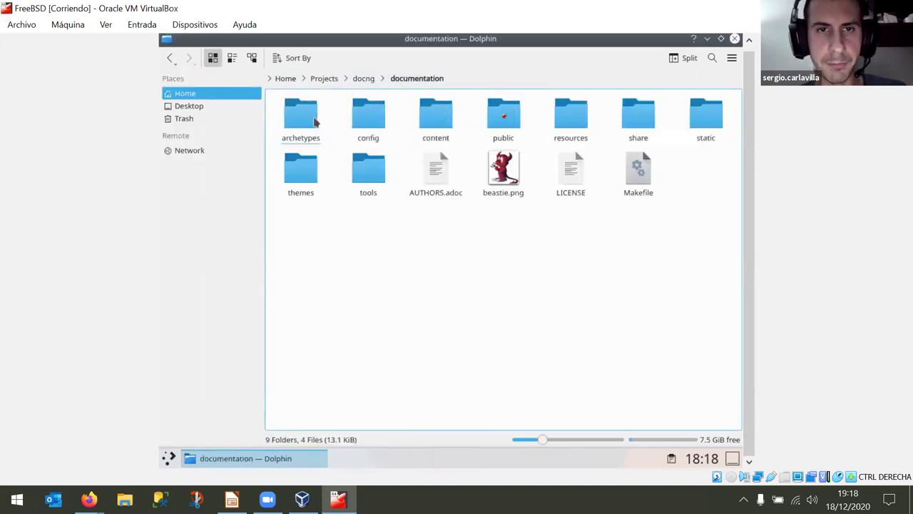
right_click(373, 234)
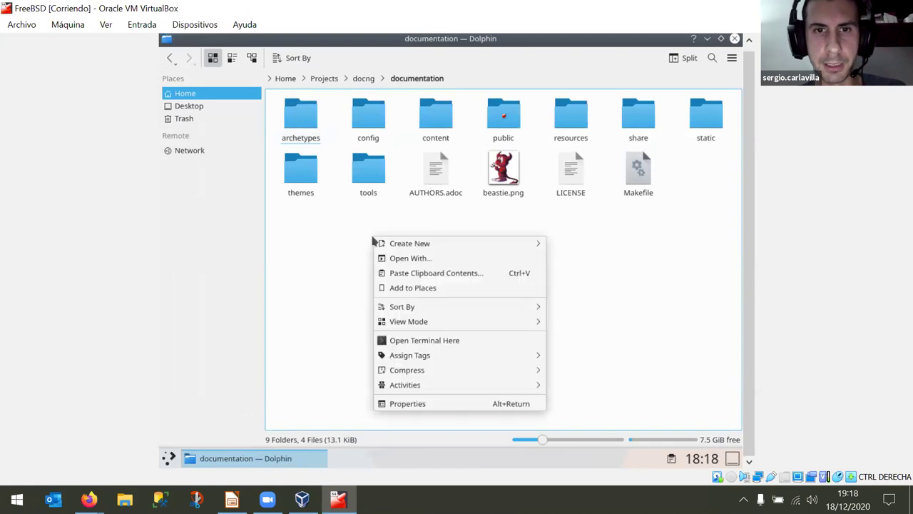
click(401, 341)
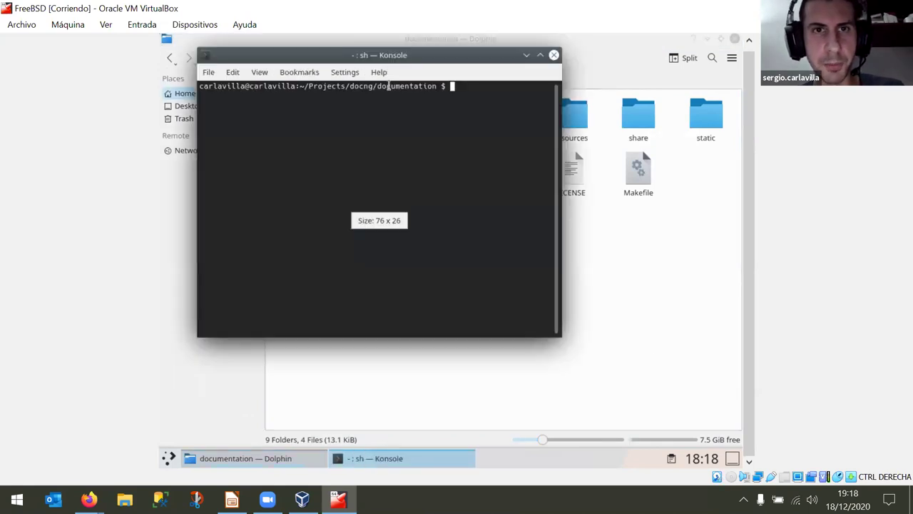
drag(390, 65, 381, 113)
text(make)
key(Return)
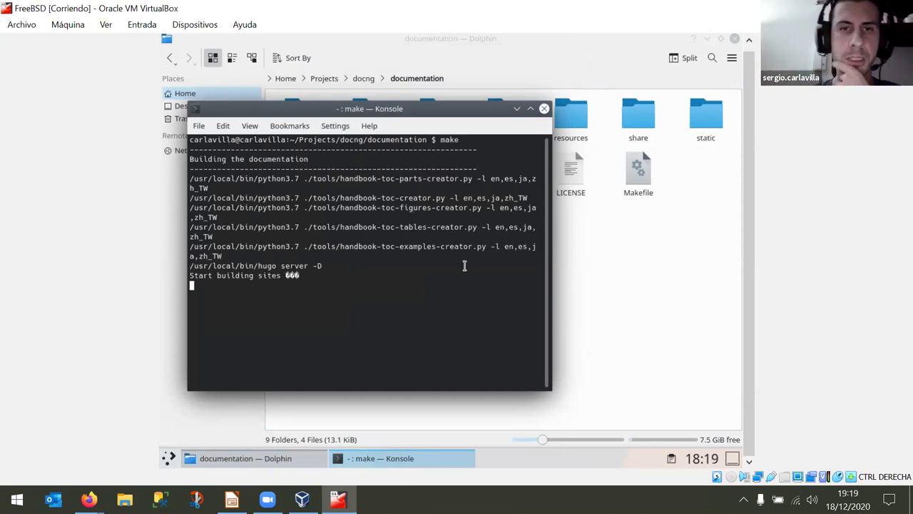
Return to the file manager and browse to content/en/books inside the documentation folder.
click(563, 266)
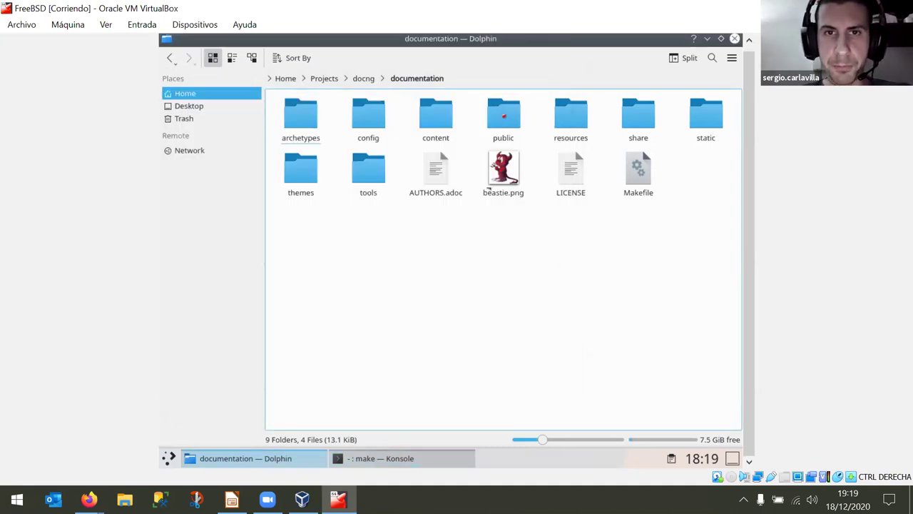
click(451, 134)
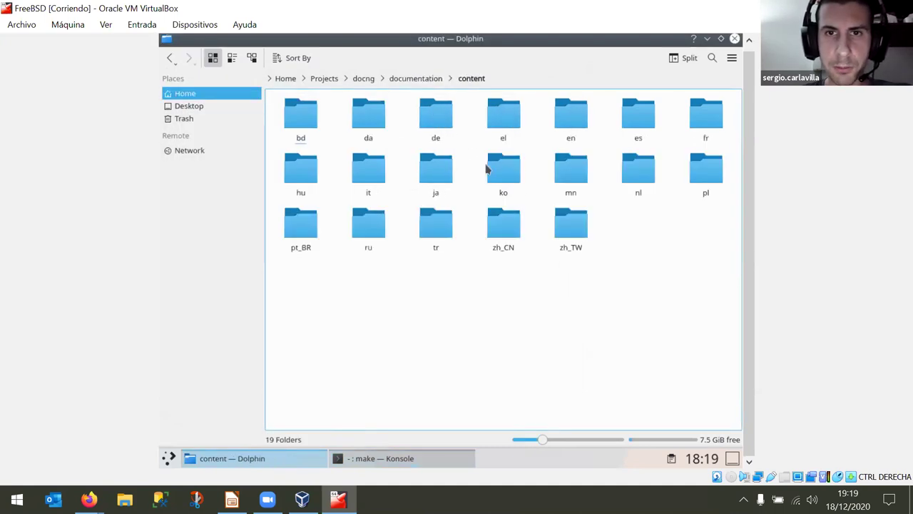
click(559, 134)
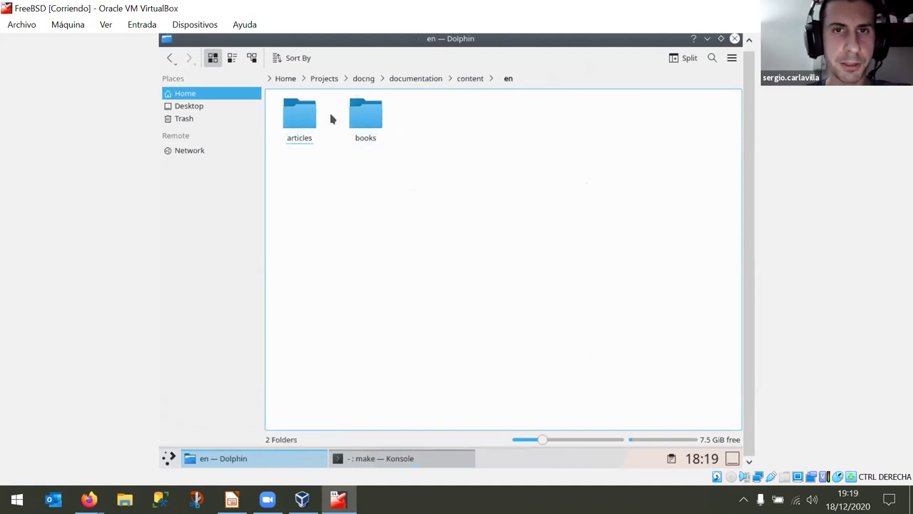
click(359, 118)
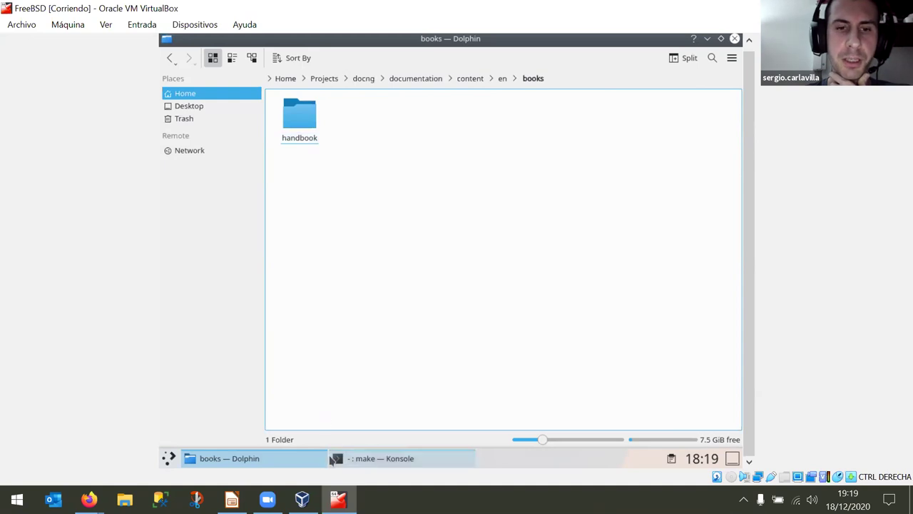
Check the build output in the terminal and open the handbook folder inside the English books folder.
click(380, 458)
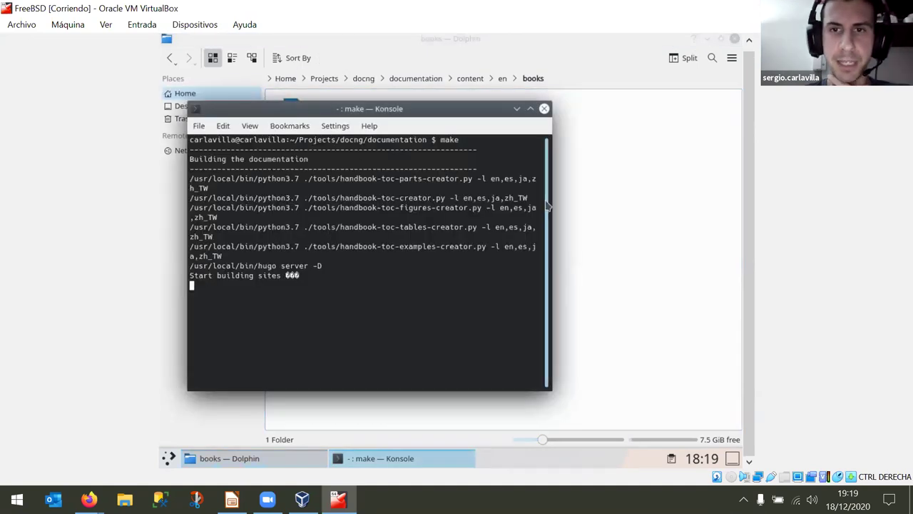
key(alt+Tab)
key(Return)
scroll(364, 166, down, 5)
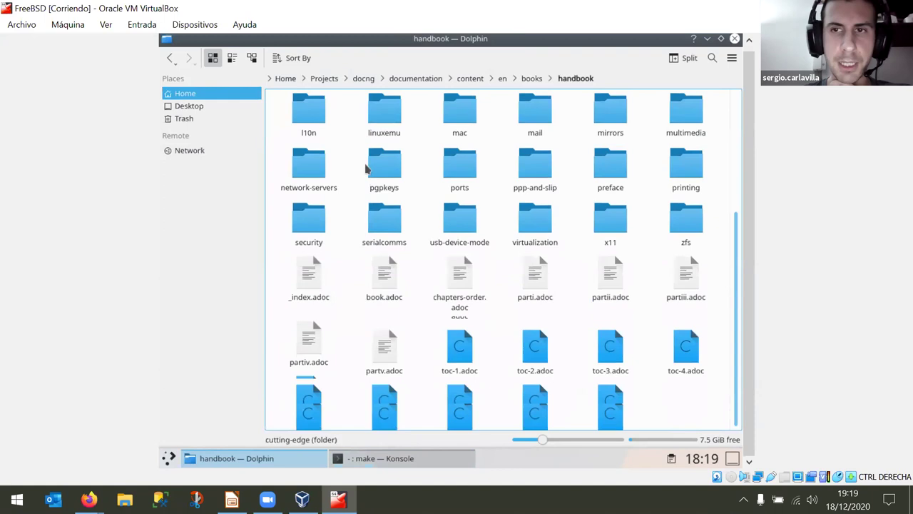
key(alt+Up)
key(alt+Up)
click(368, 135)
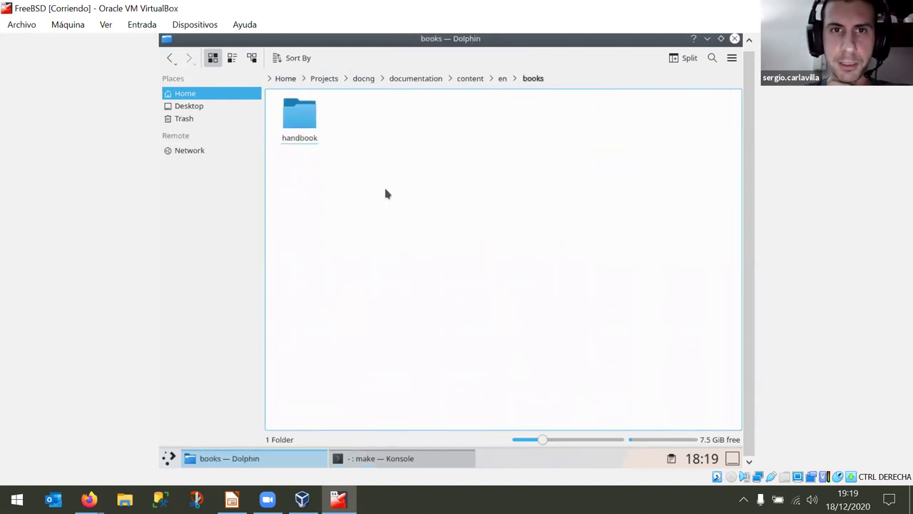
click(316, 128)
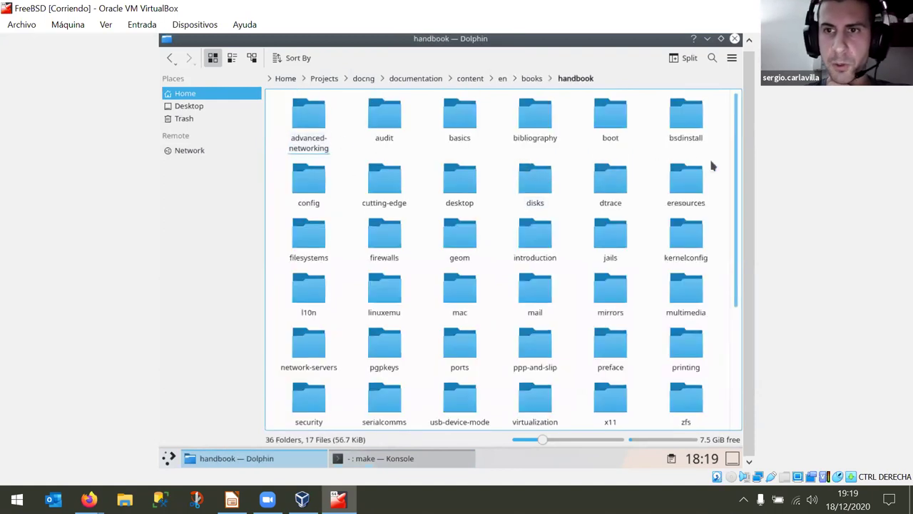
mouse_move(735, 169)
mouse_down()
mouse_move(735, 263)
mouse_move(732, 162)
mouse_up()
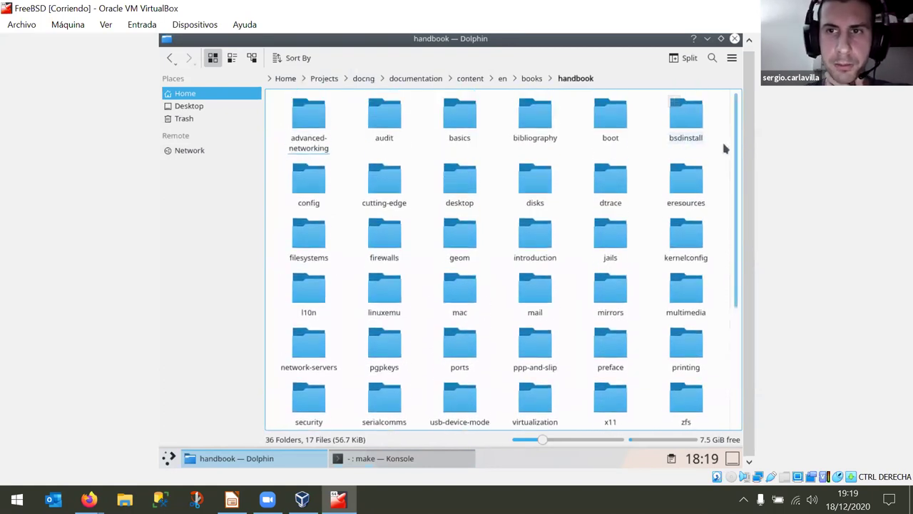
Compare the handbook-toc creator scripts in the make output with the toc .adoc files in the handbook folder.
click(343, 462)
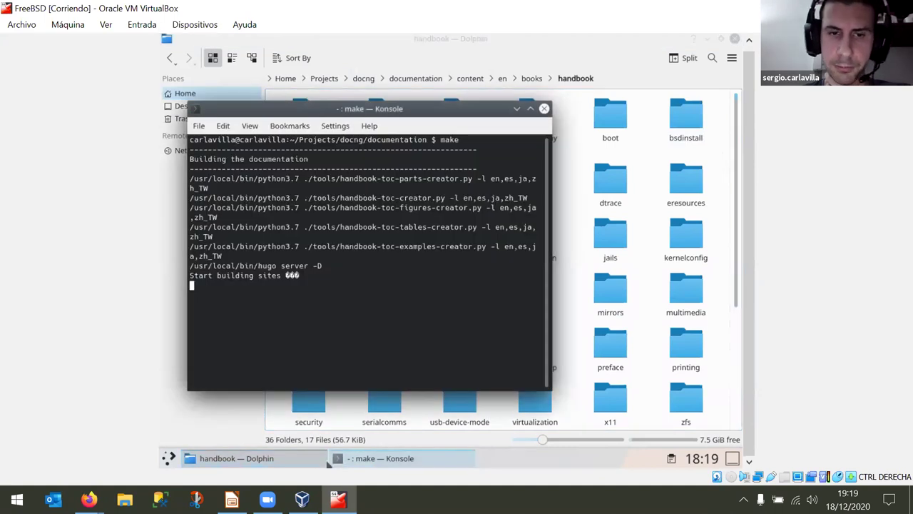
click(329, 463)
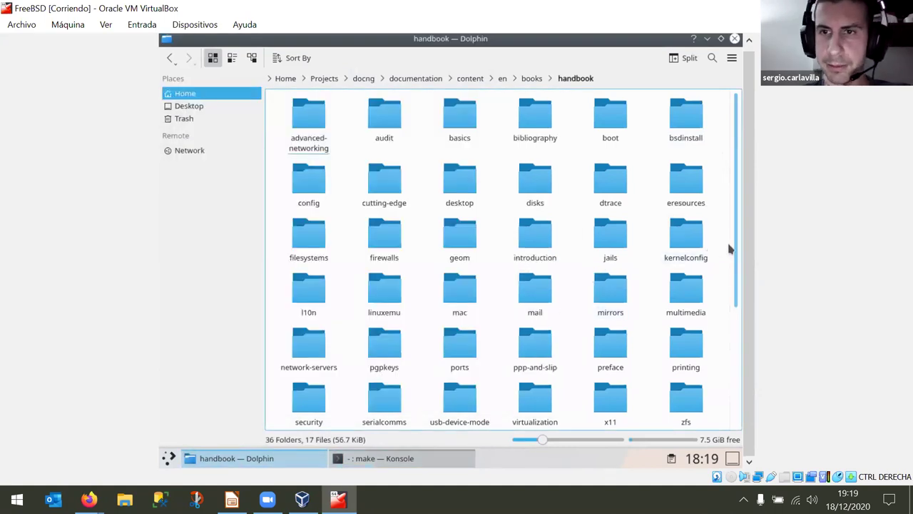
drag(733, 247, 734, 371)
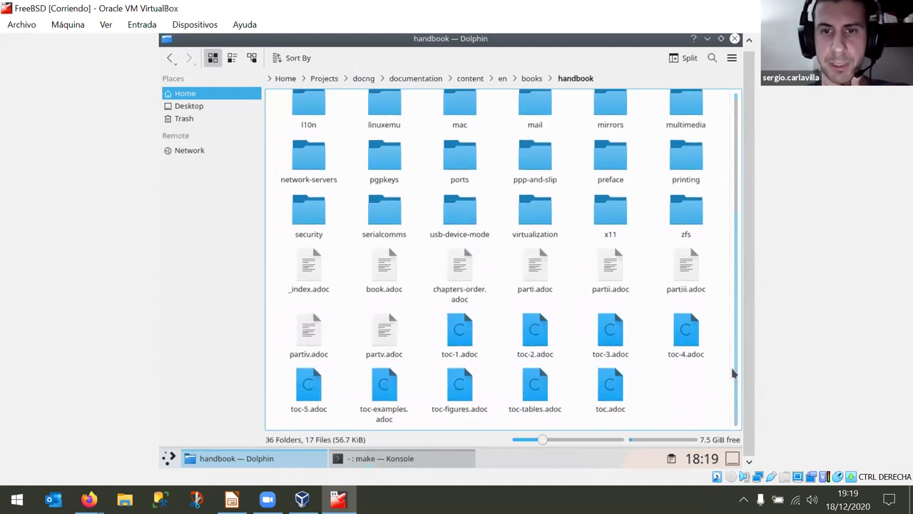
click(338, 458)
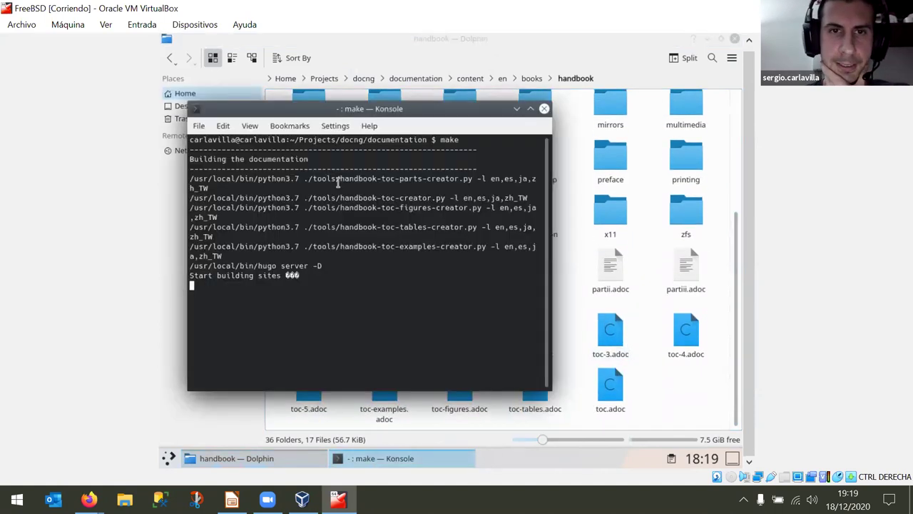
drag(322, 178, 334, 239)
click(334, 239)
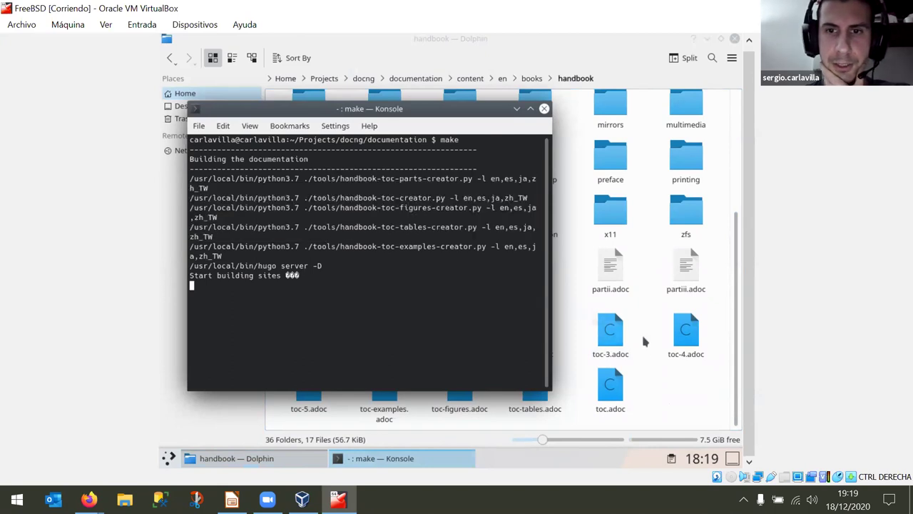
click(662, 371)
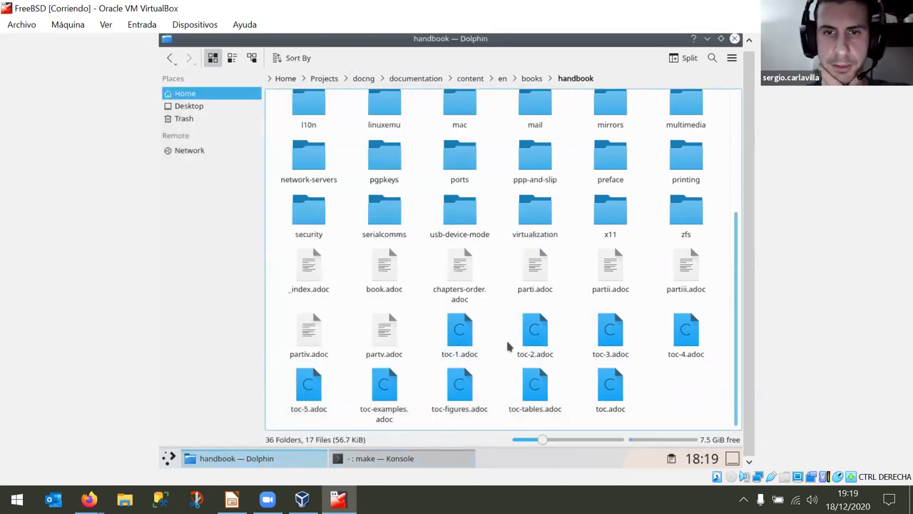
Open toc-1.adoc from the handbook folder and examine its generated-code notice and table of contents links.
click(452, 348)
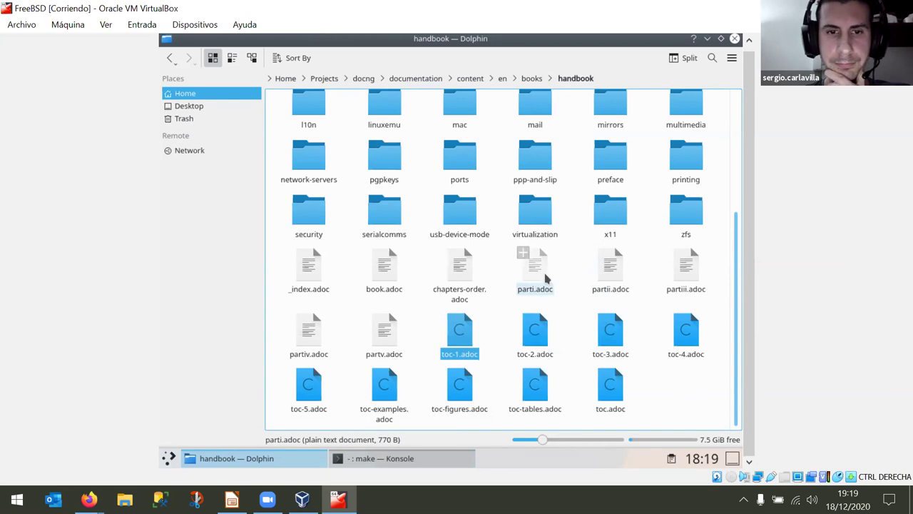
double_click(467, 336)
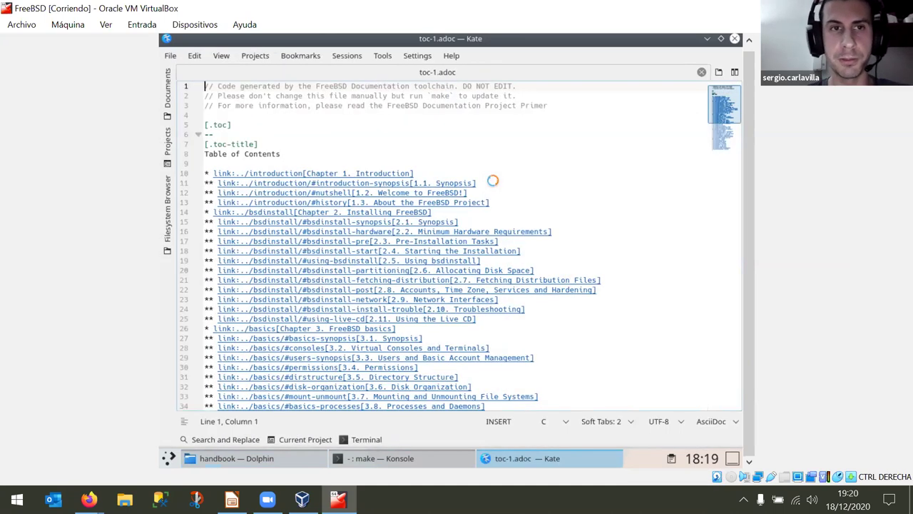
click(346, 155)
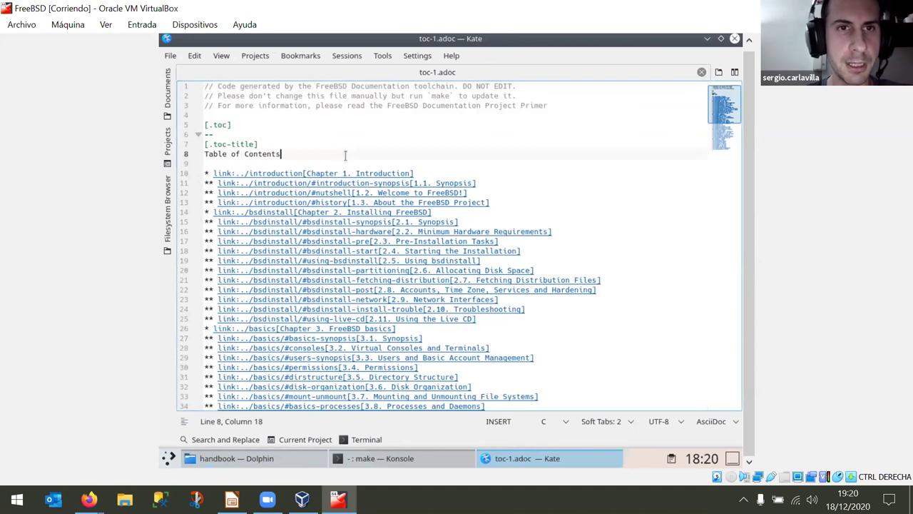
drag(218, 86, 232, 88)
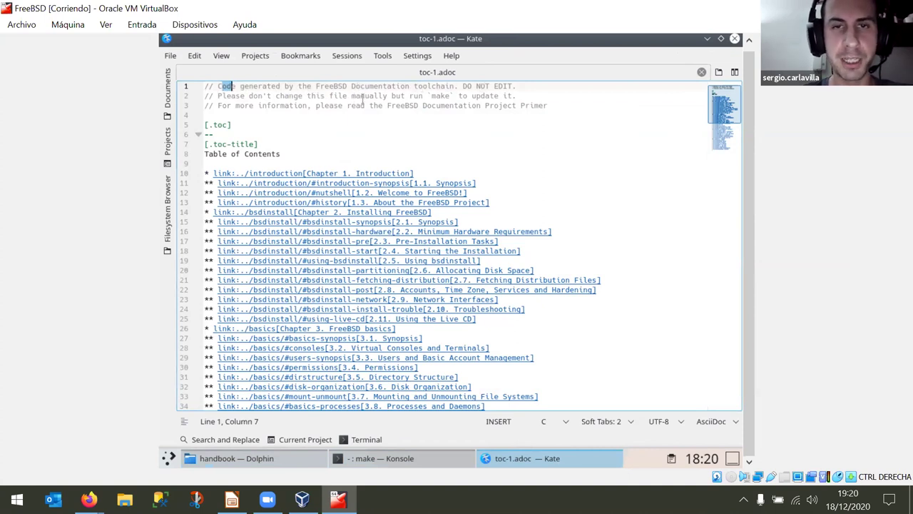
click(412, 96)
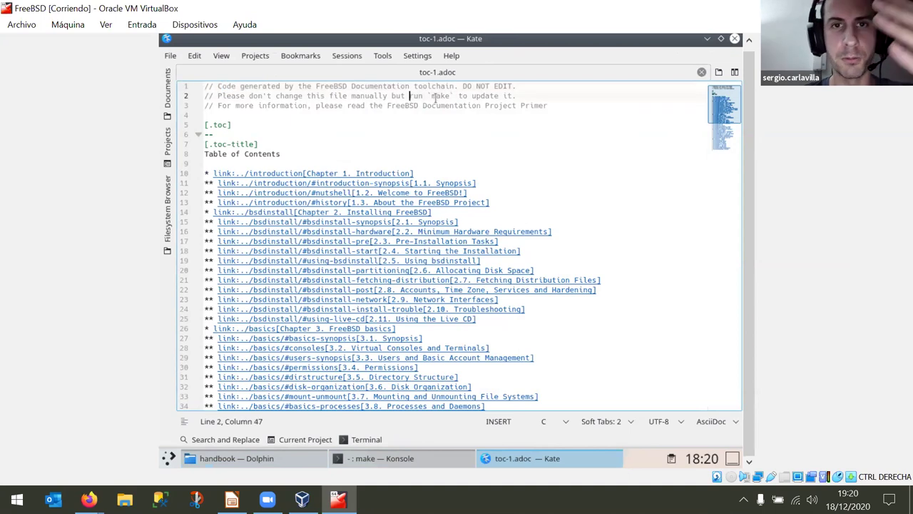
click(296, 126)
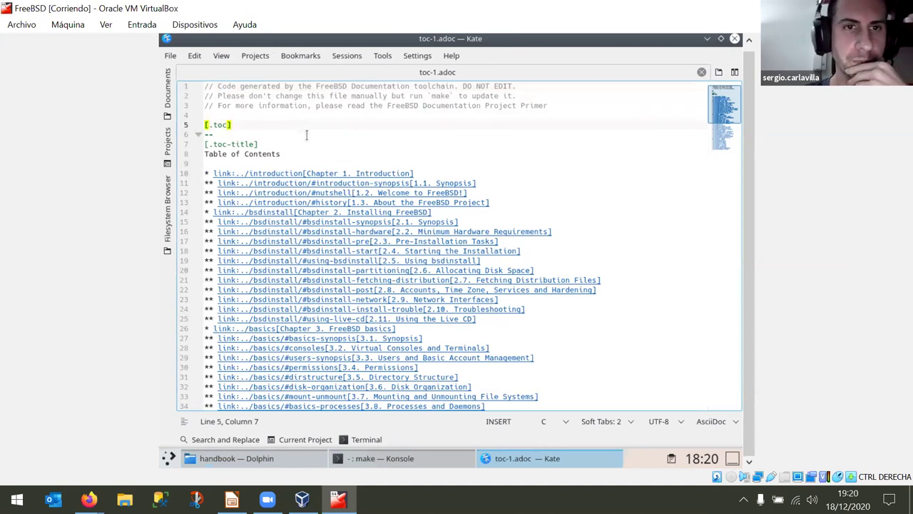
scroll(307, 135, down, 2)
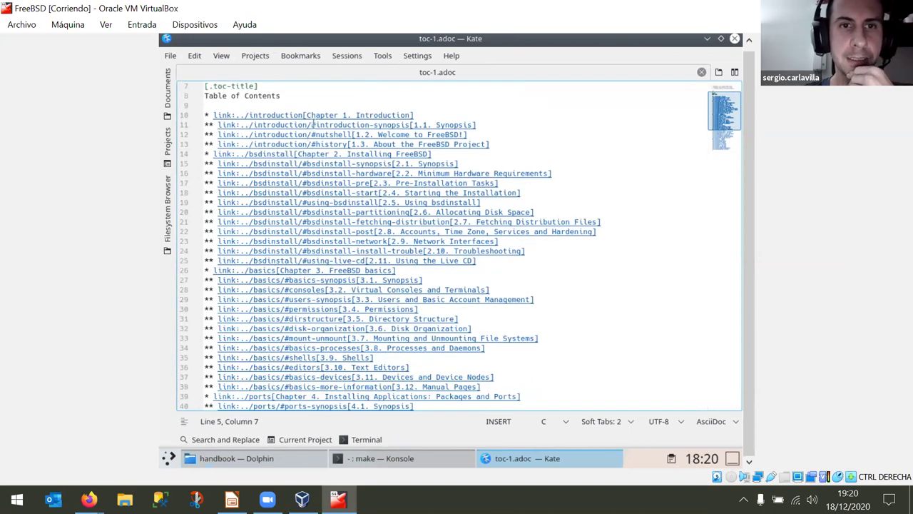
Review the chapter links in toc-1.adoc against the make output in the terminal, and return to the handbook folder.
scroll(313, 124, down, 7)
scroll(319, 241, up, 9)
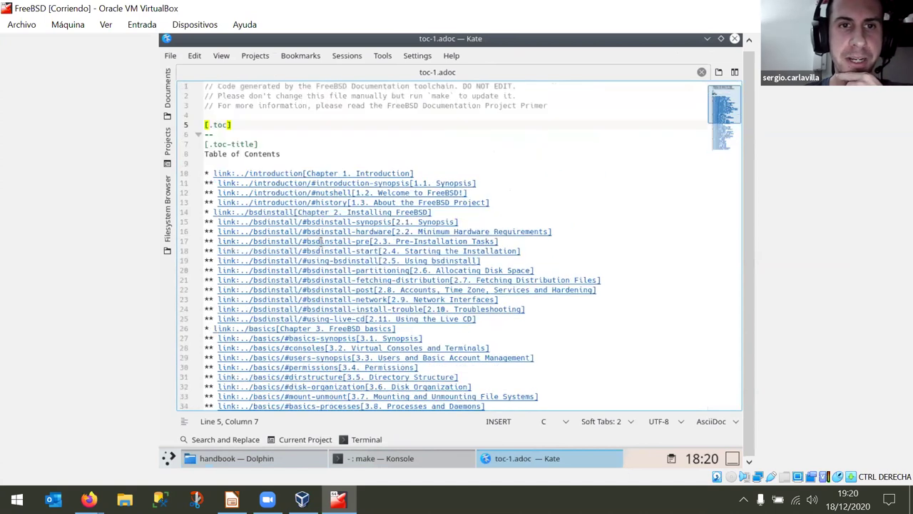
click(396, 458)
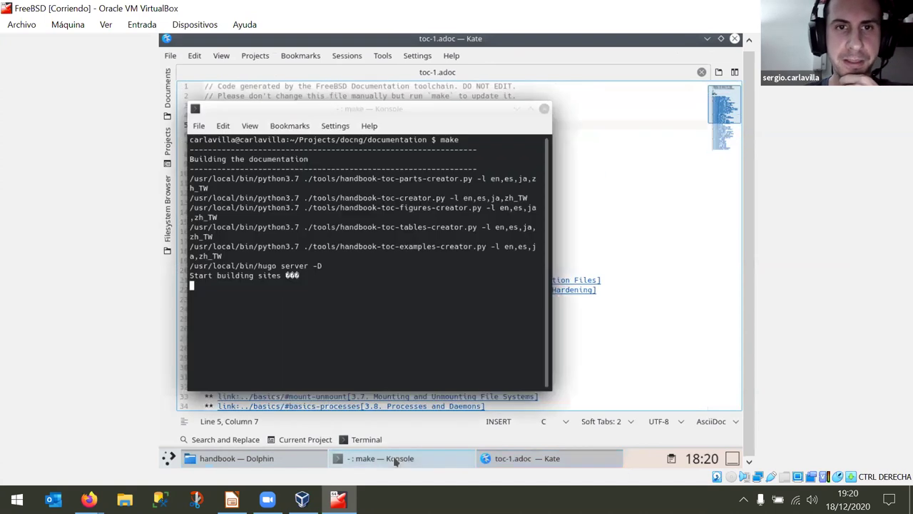
click(616, 299)
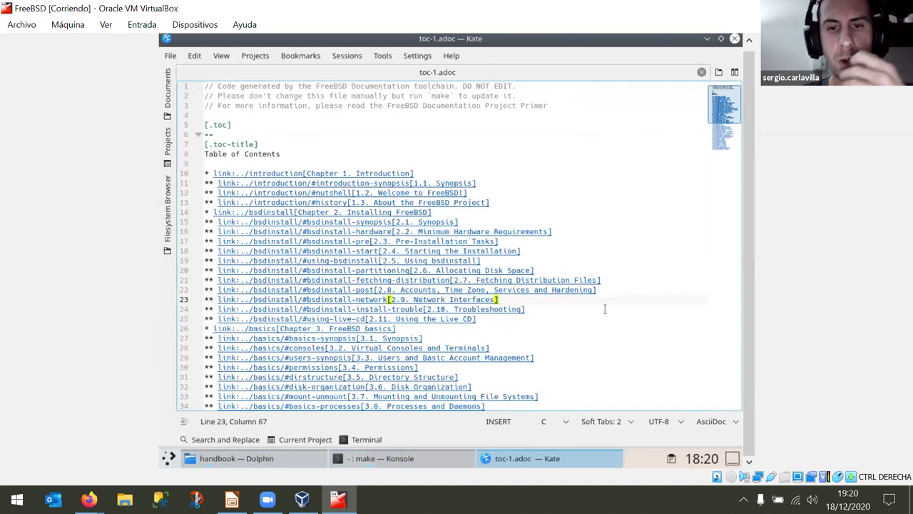
click(409, 457)
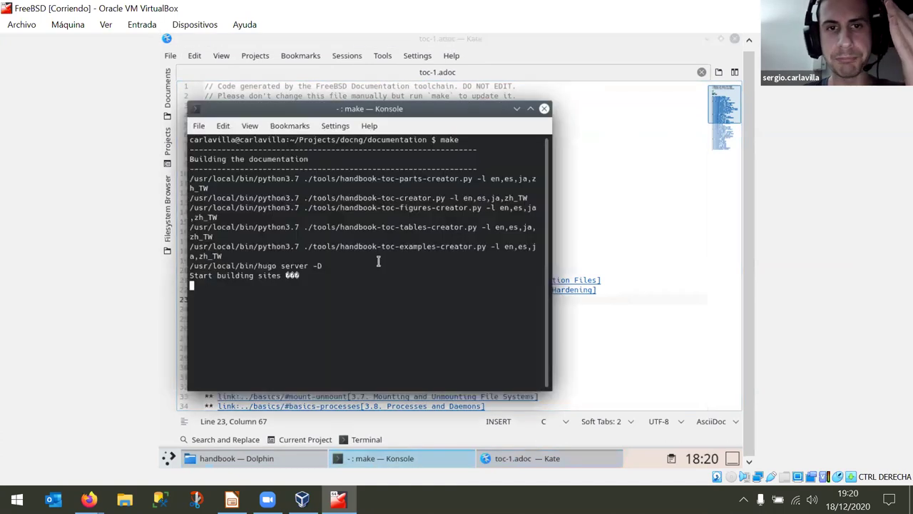
click(300, 459)
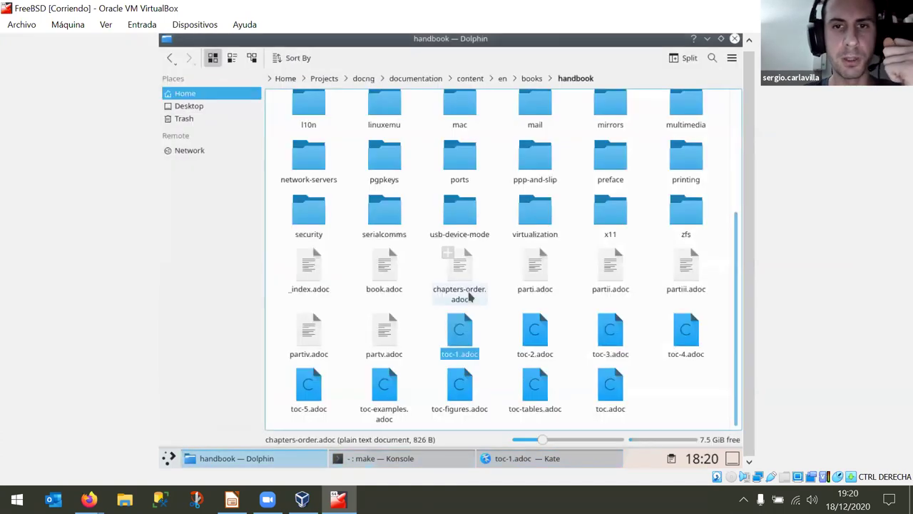
click(659, 384)
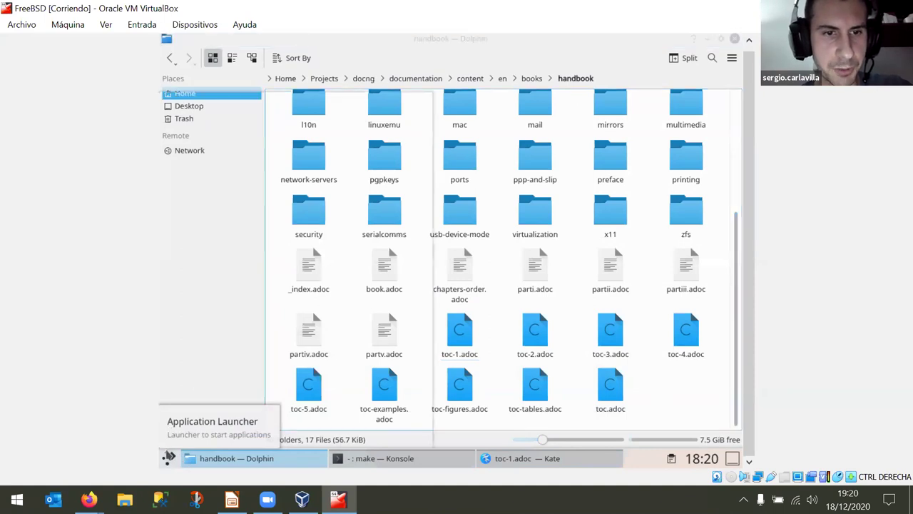
Launch the Firefox web browser and check the site build progress in the terminal.
click(168, 456)
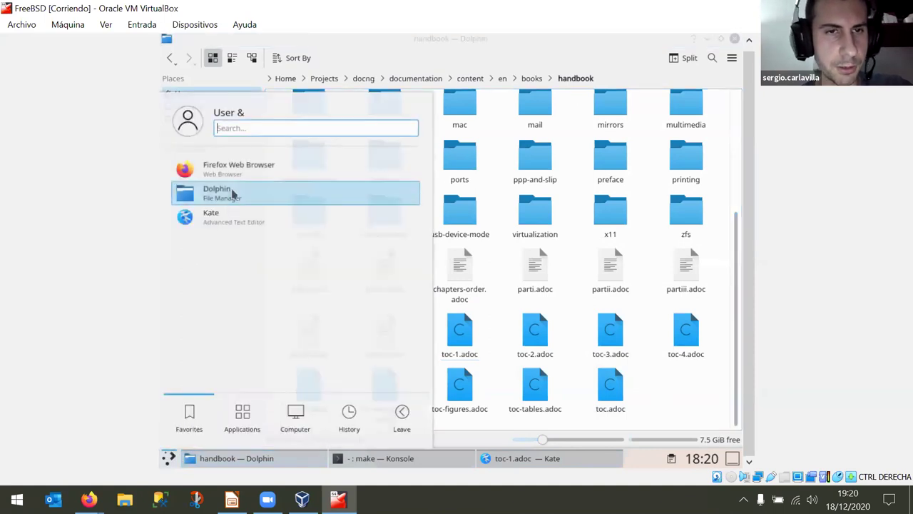
click(236, 173)
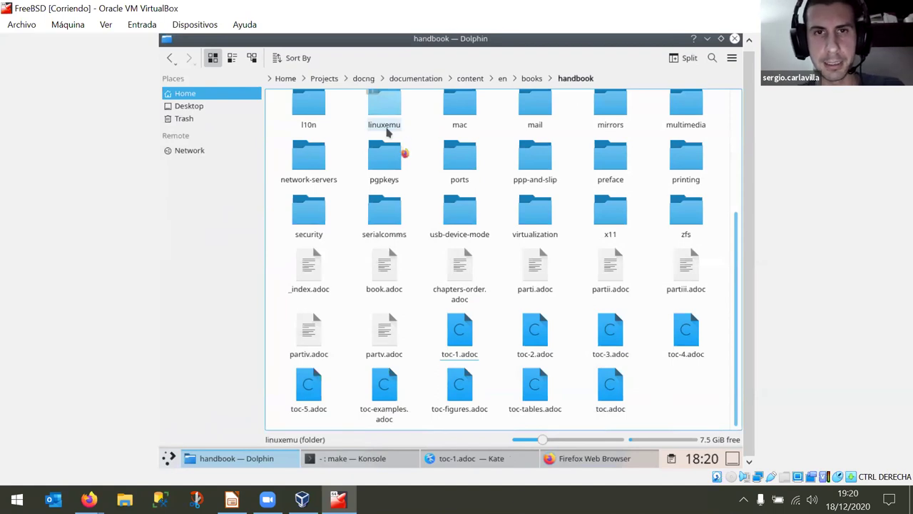
click(368, 456)
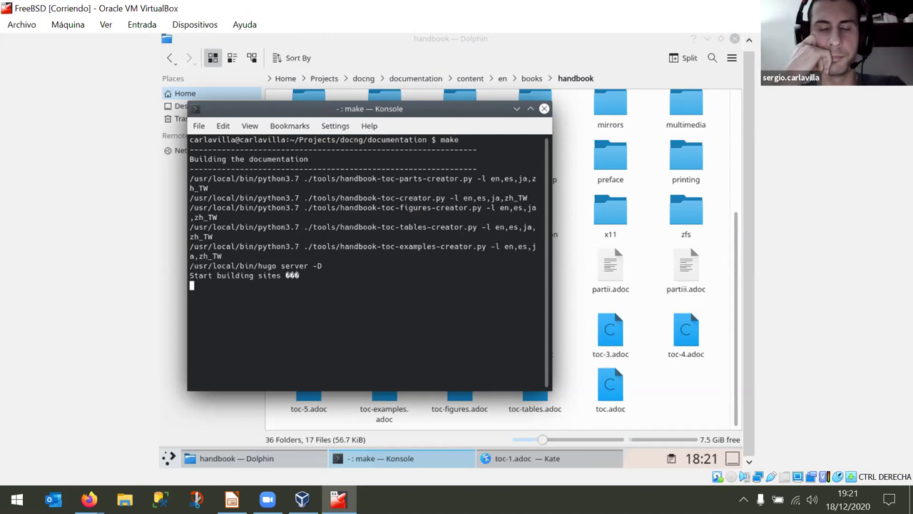
click(668, 373)
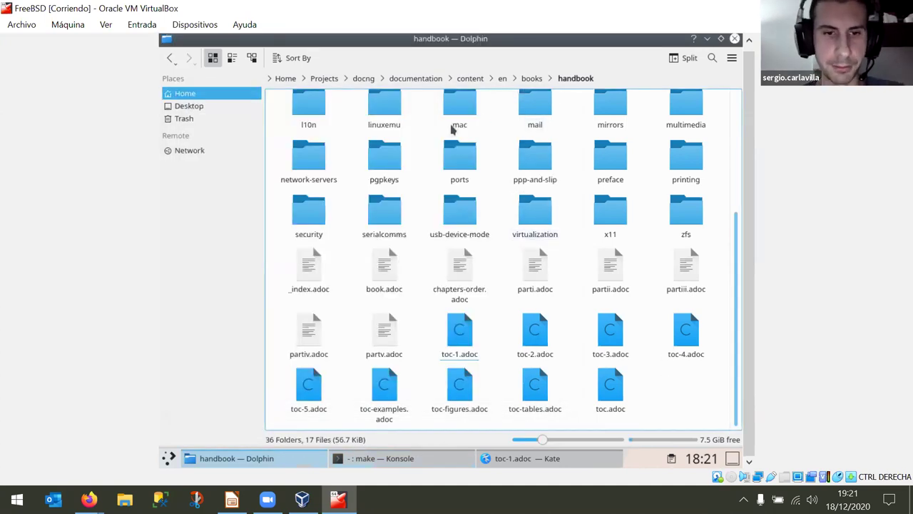
Browse from the Projects folder through docng into the documentation folder.
click(332, 81)
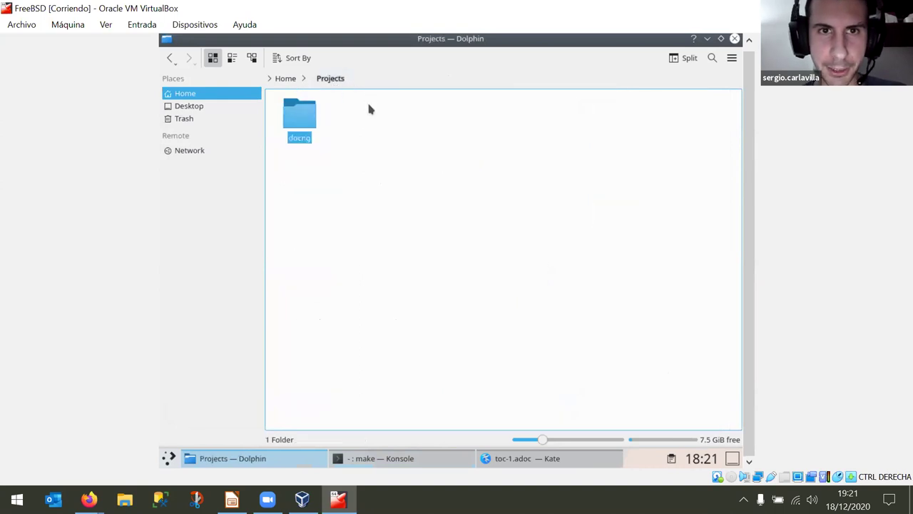
click(314, 112)
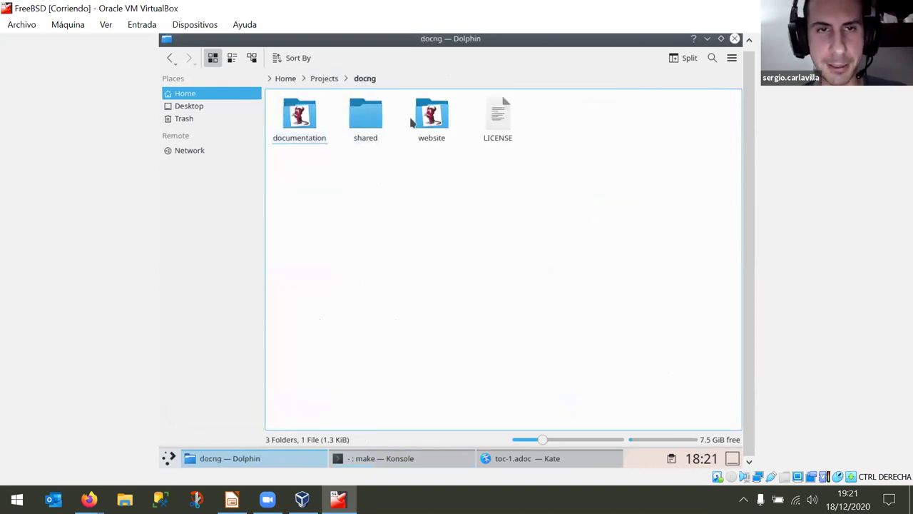
click(299, 118)
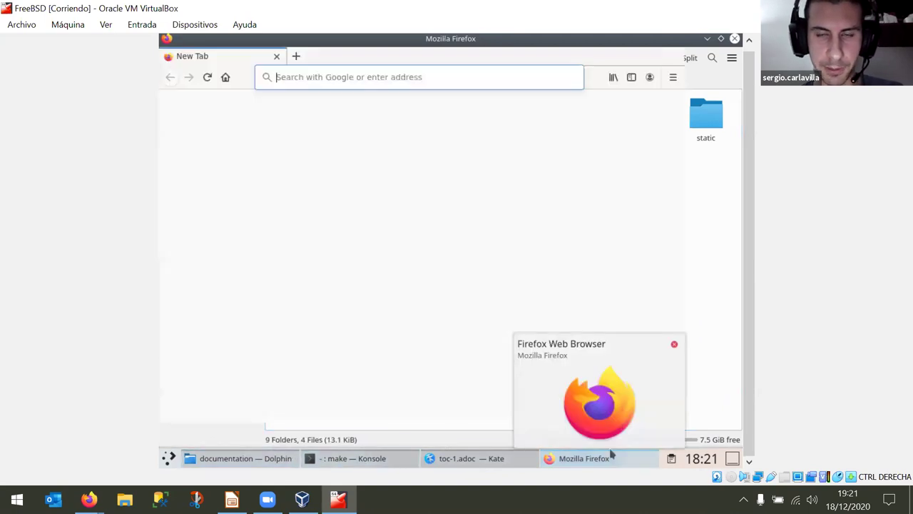
Load the locally served FreeBSD site in Firefox and search the web for "asciidoctor user manual" in a new tab.
click(445, 81)
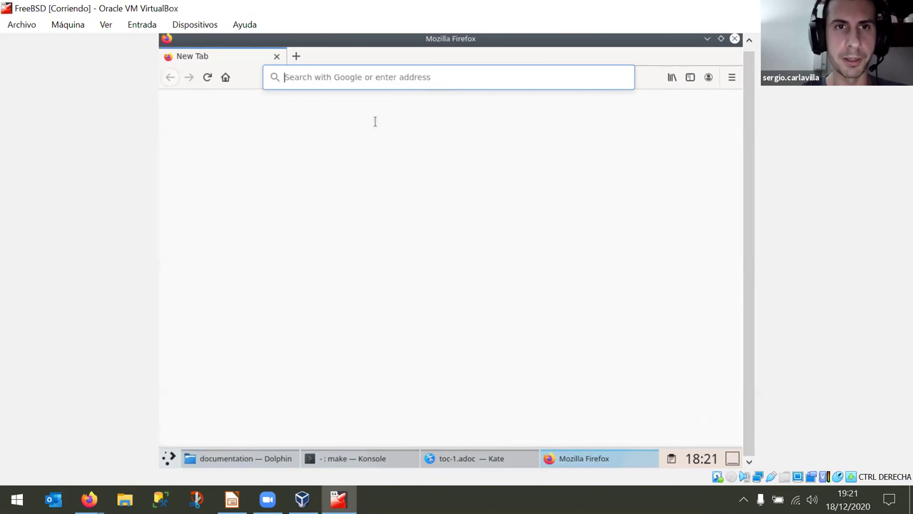
click(297, 60)
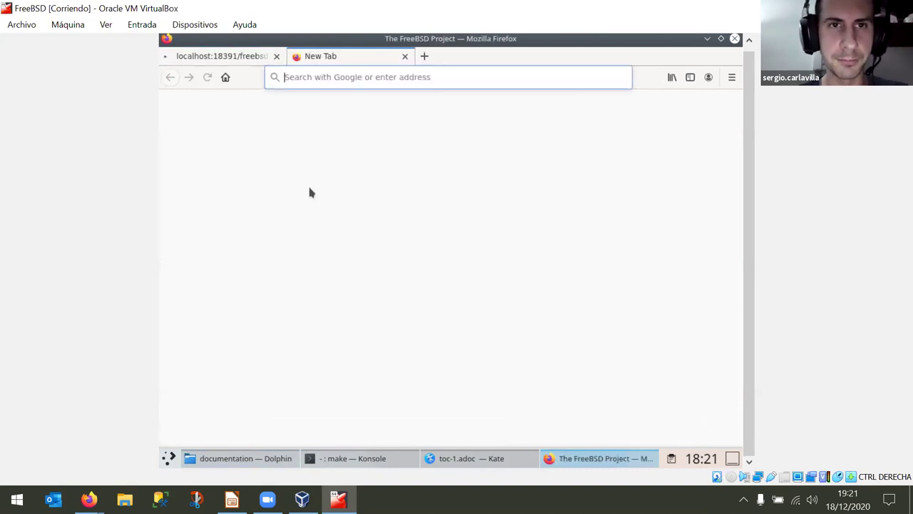
text(asciidoc)
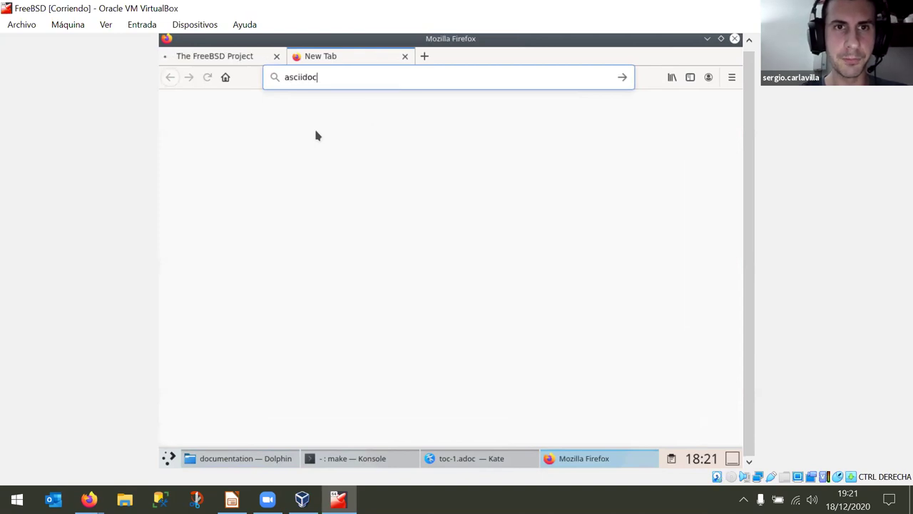
text(tor us)
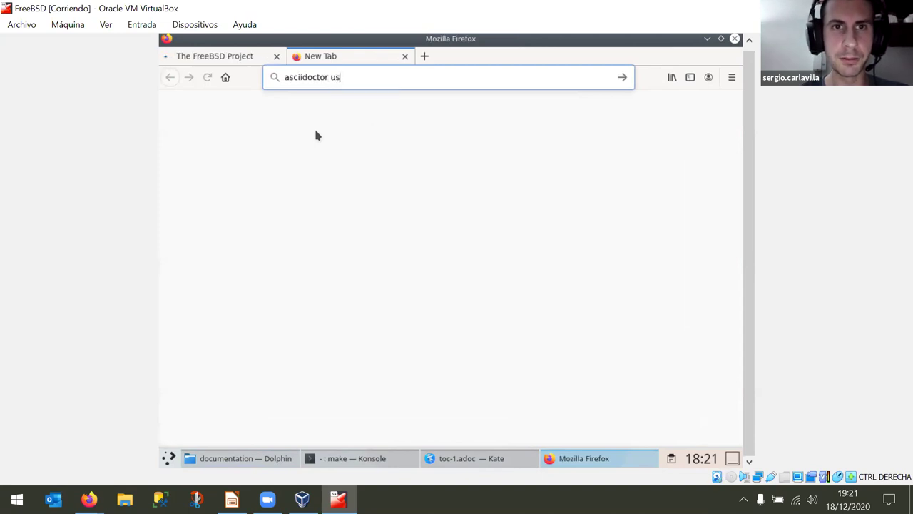
text(er manual)
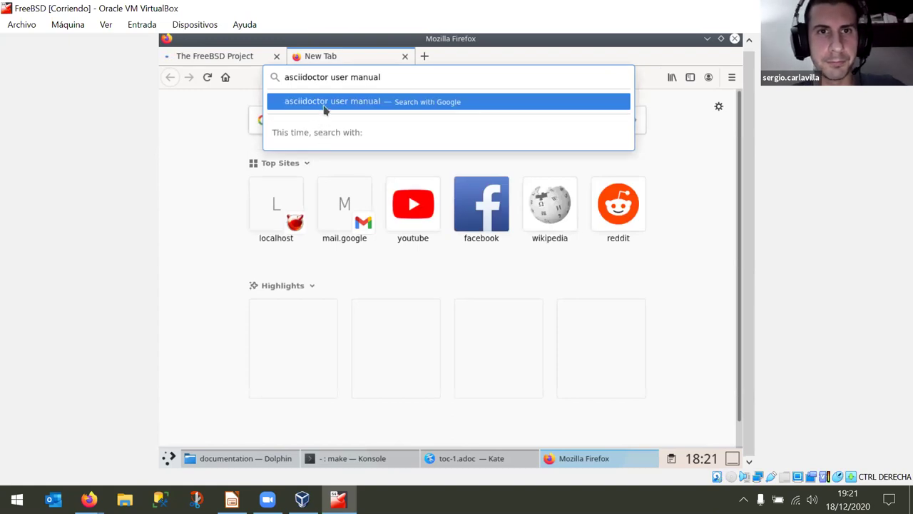
key(Return)
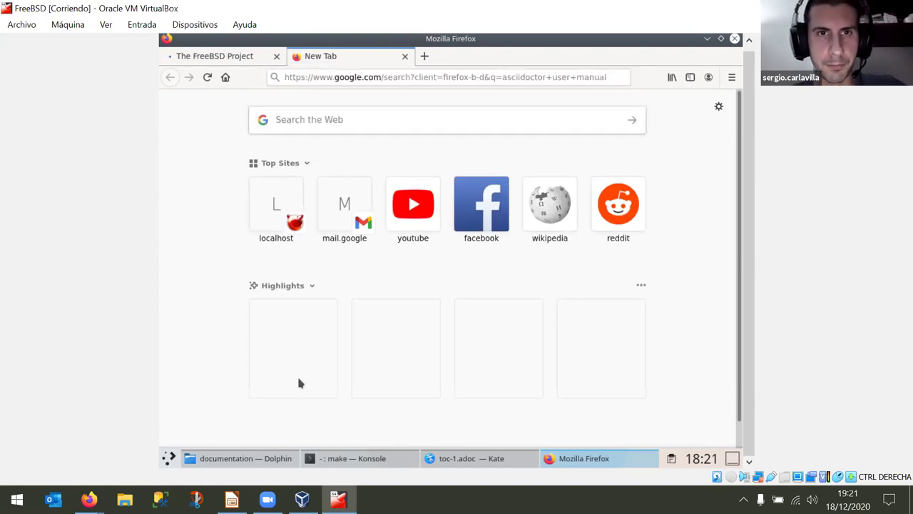
Switch to the Dolphin file manager, examine the scripts in the tools folder, and return to the documentation folder.
click(258, 458)
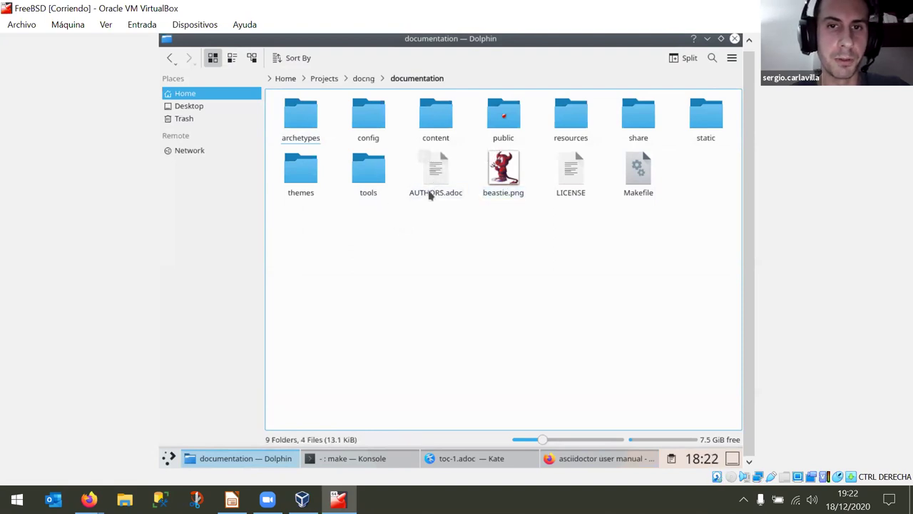
click(379, 184)
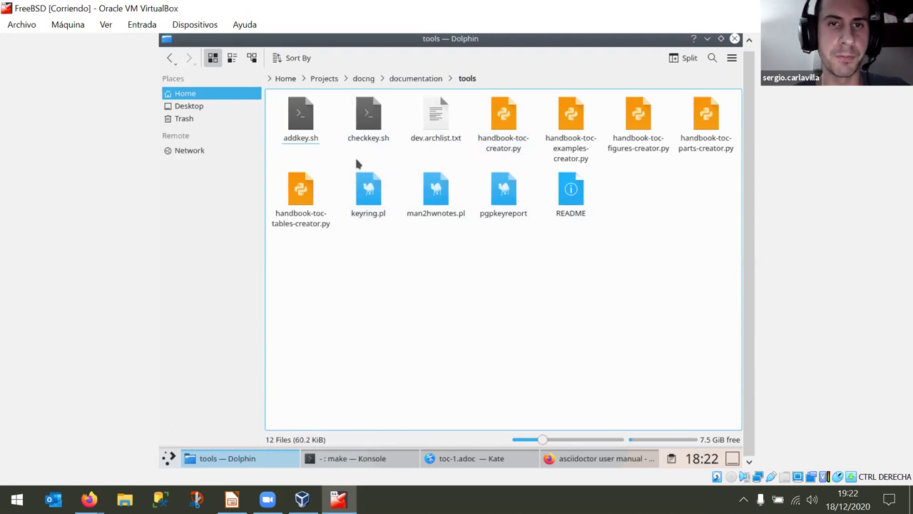
click(401, 79)
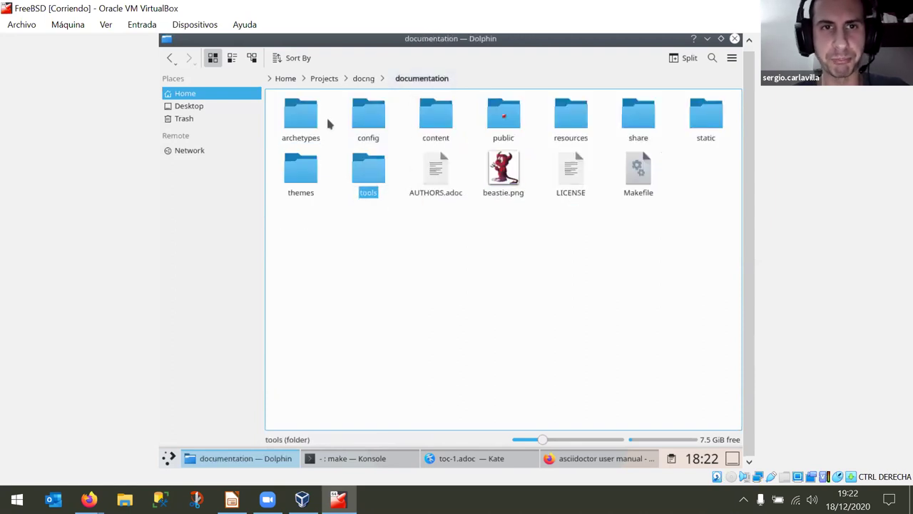
click(329, 212)
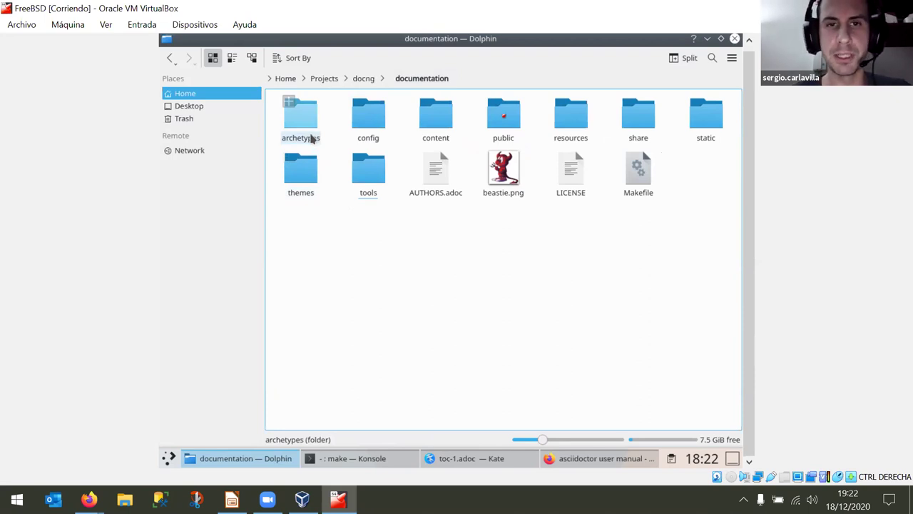
Examine the language configuration files in config/_default and the language folders inside the content folder.
click(364, 125)
click(318, 125)
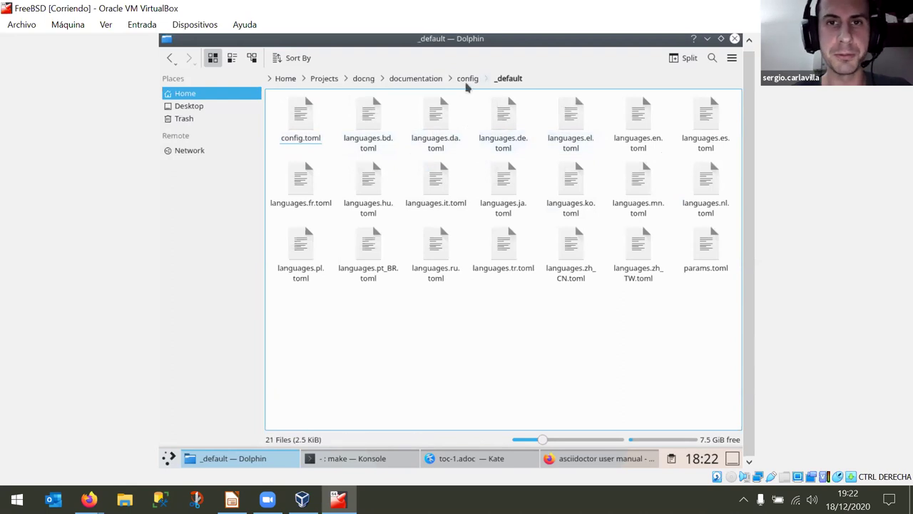
click(415, 78)
click(447, 121)
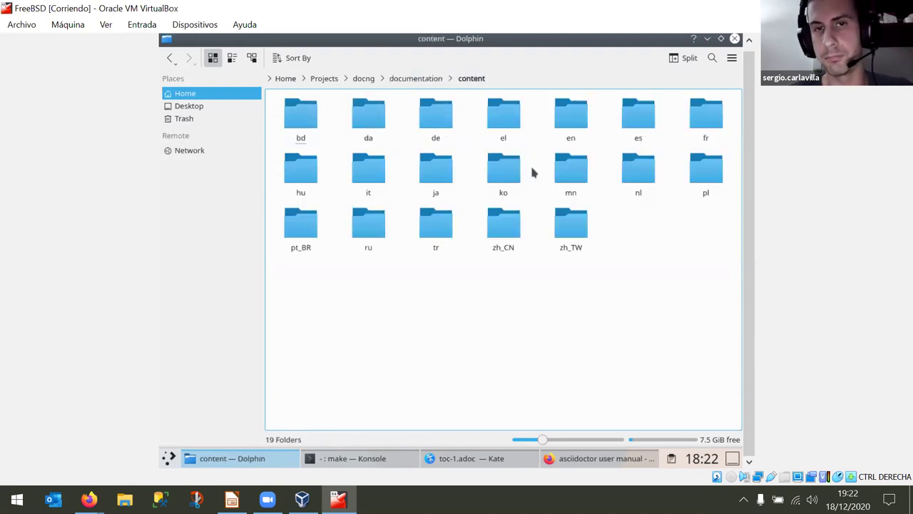
Look through the resources, public and share folders of the documentation project.
click(428, 80)
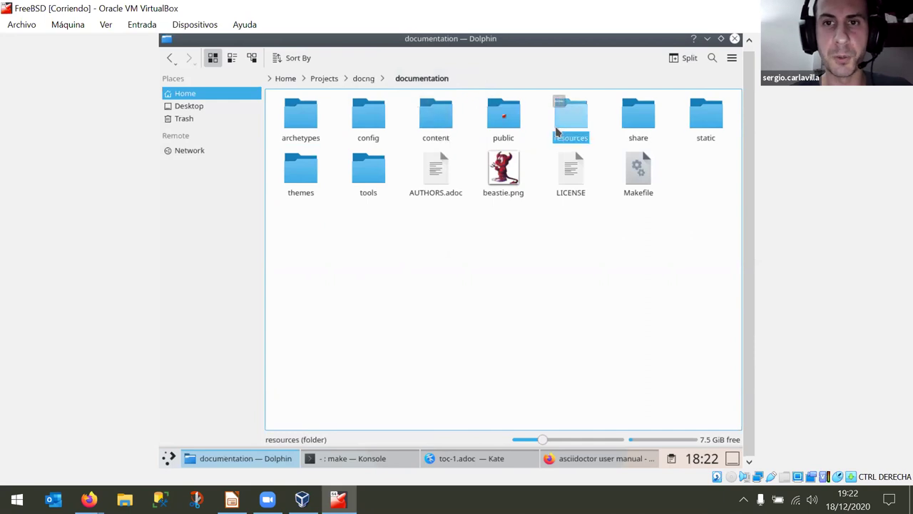
click(555, 126)
click(415, 79)
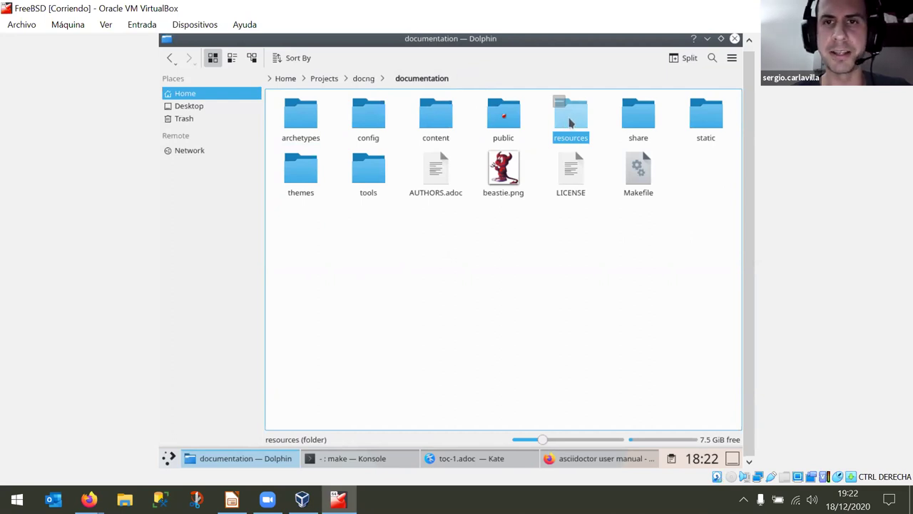
click(505, 113)
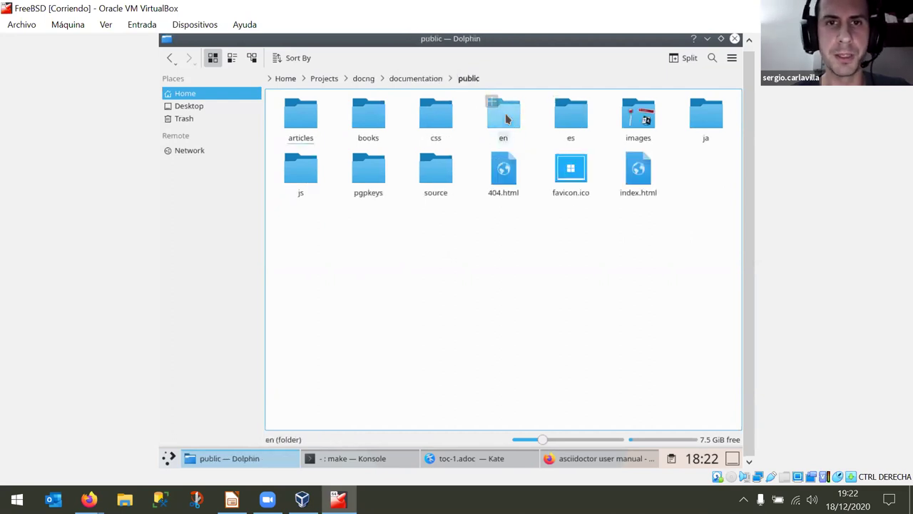
click(435, 82)
click(639, 116)
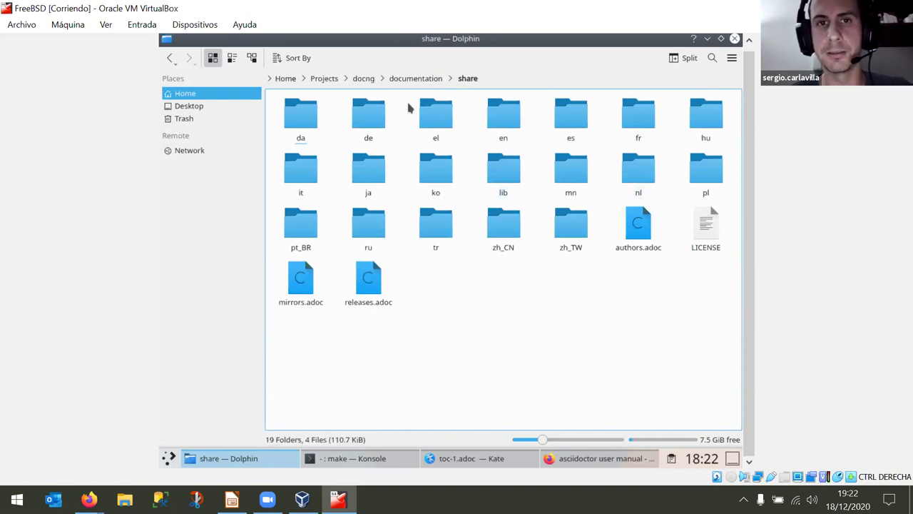
Browse the static folder down to images/articles/building-products to view the article's image files.
click(414, 80)
click(705, 118)
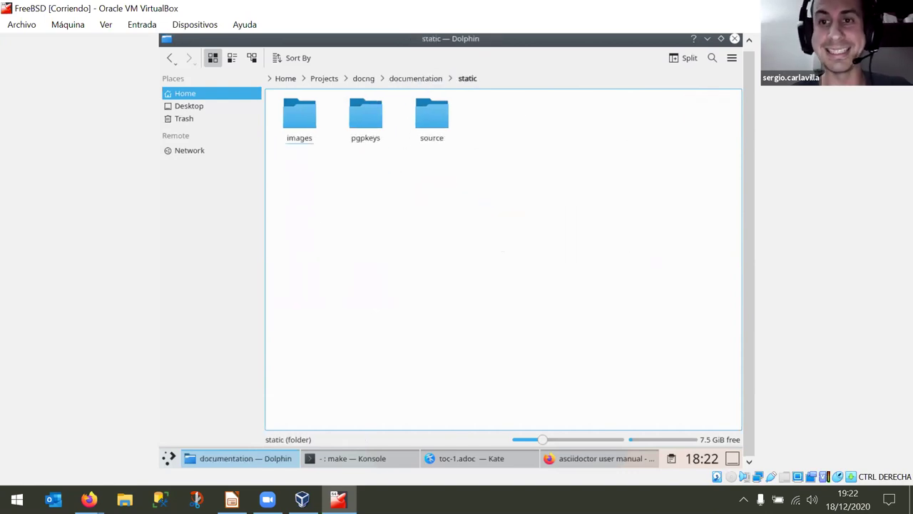
click(311, 130)
click(311, 130)
click(311, 130)
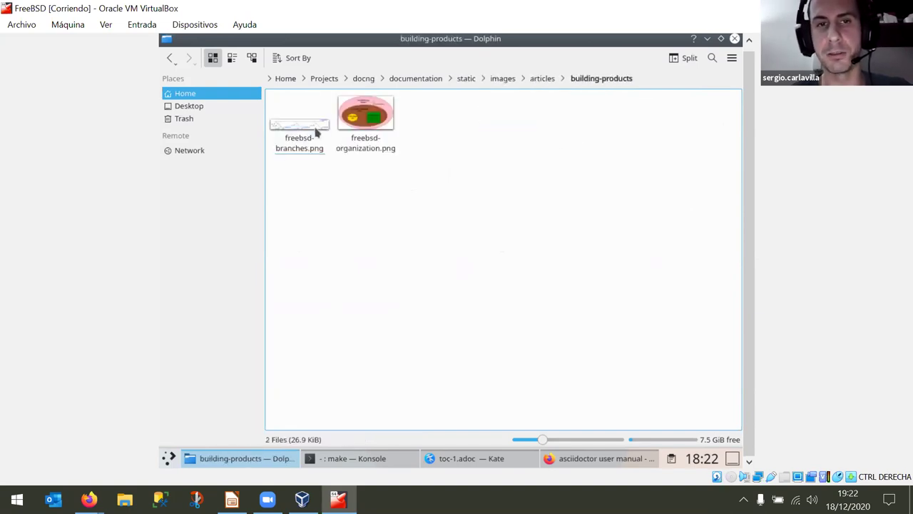
Examine the key files in the pgpkeys folder inside static, and return to the static folder.
click(473, 81)
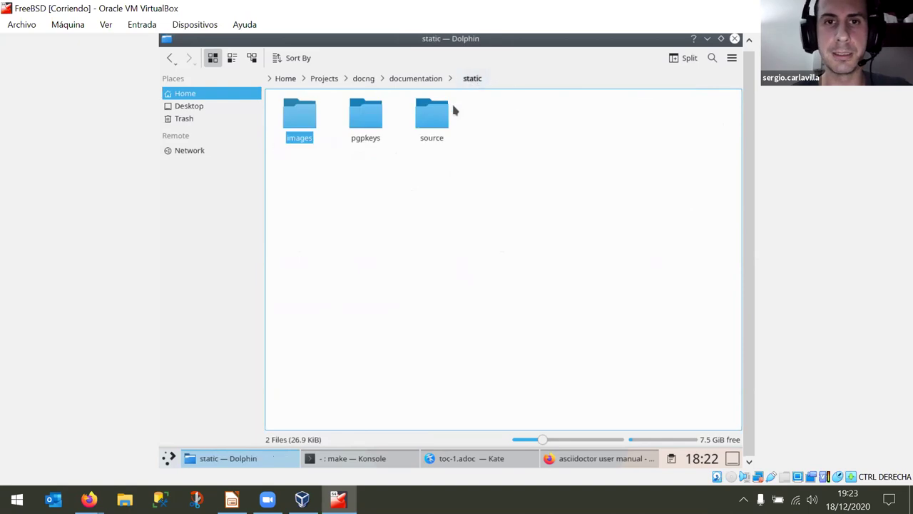
click(365, 129)
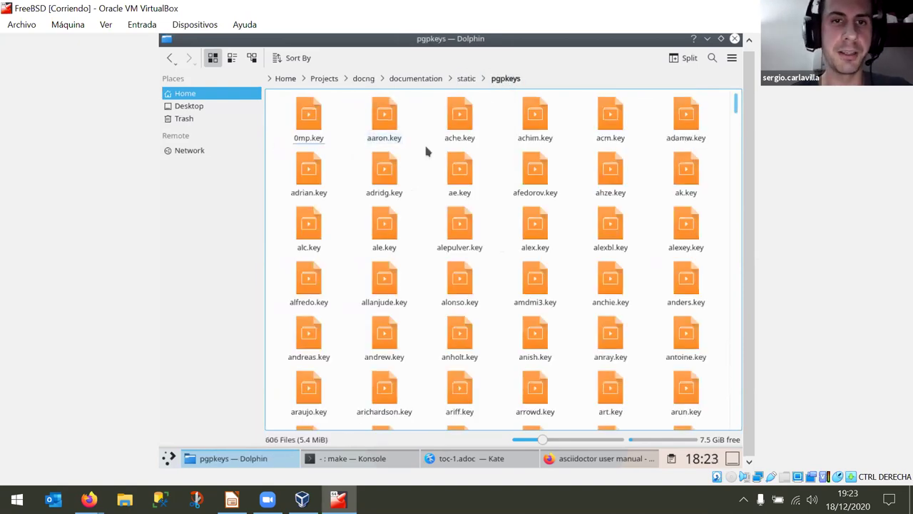
scroll(425, 146, down, 5)
key(alt+Left)
key(alt+Left)
key(alt+Left)
key(alt+Left)
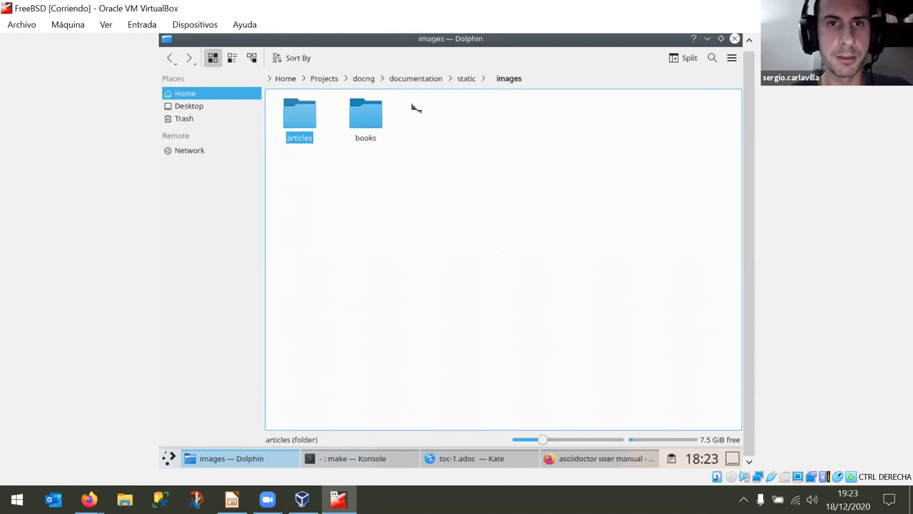
click(460, 81)
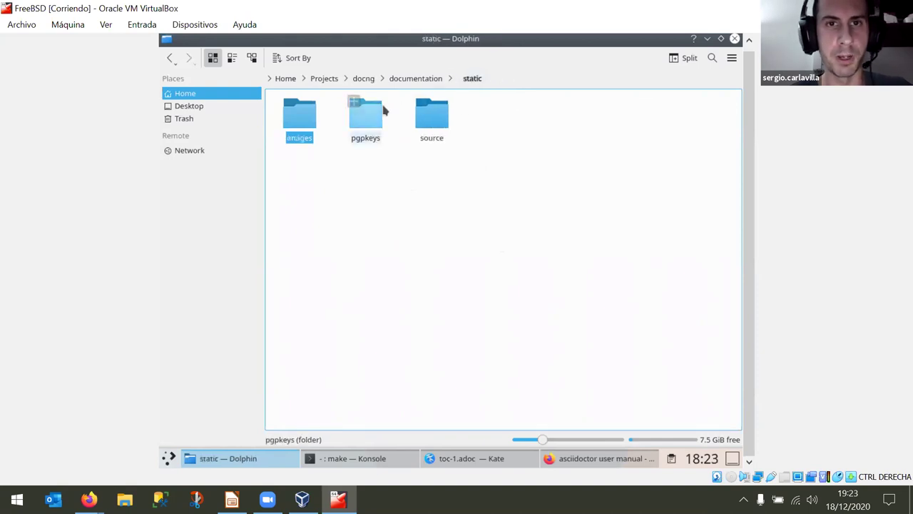
Look through static's pgpkeys folder and its source/articles/freebsd-update-server folder, and return to the documentation folder.
click(384, 114)
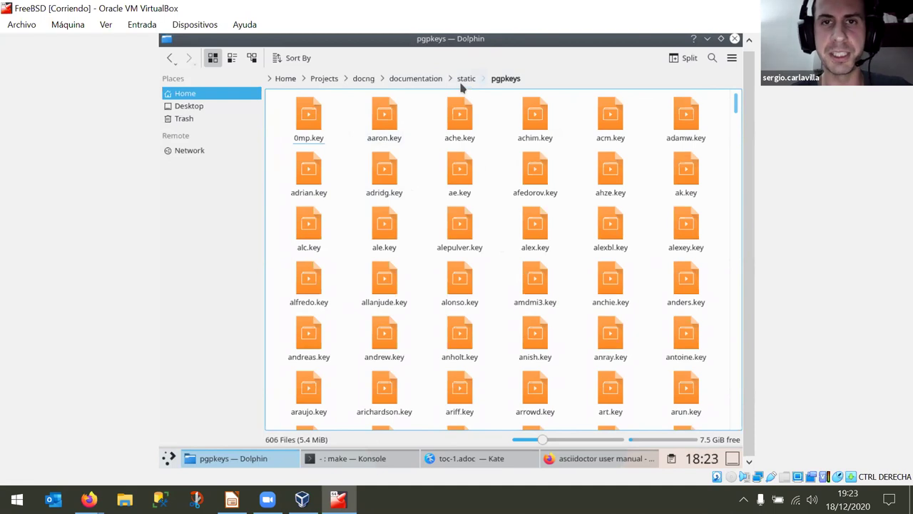
click(416, 80)
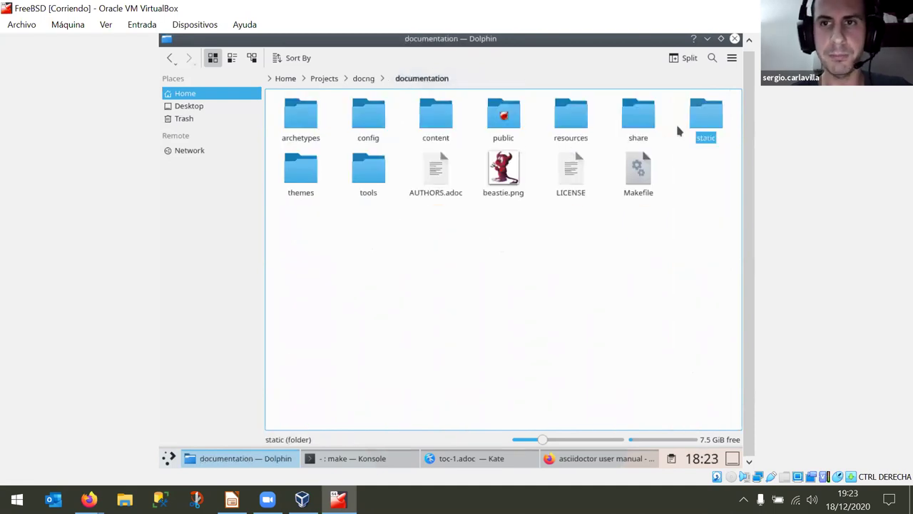
click(710, 116)
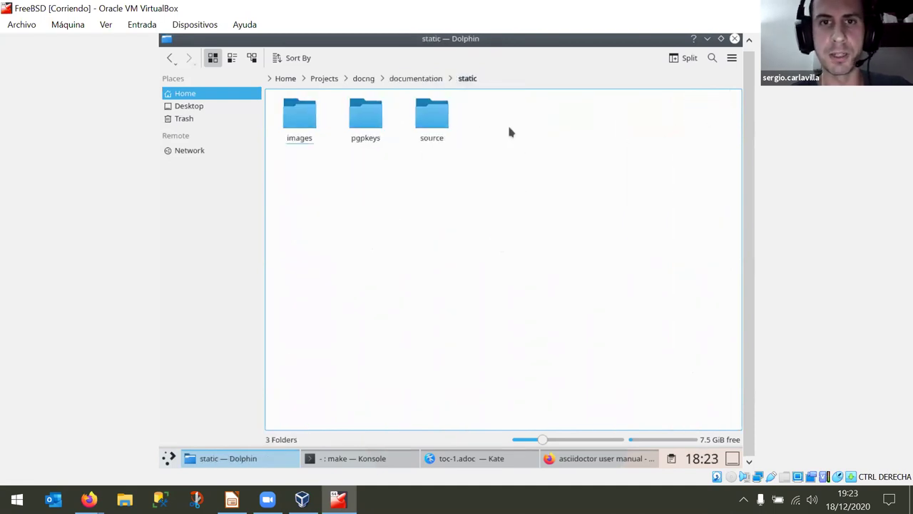
click(433, 117)
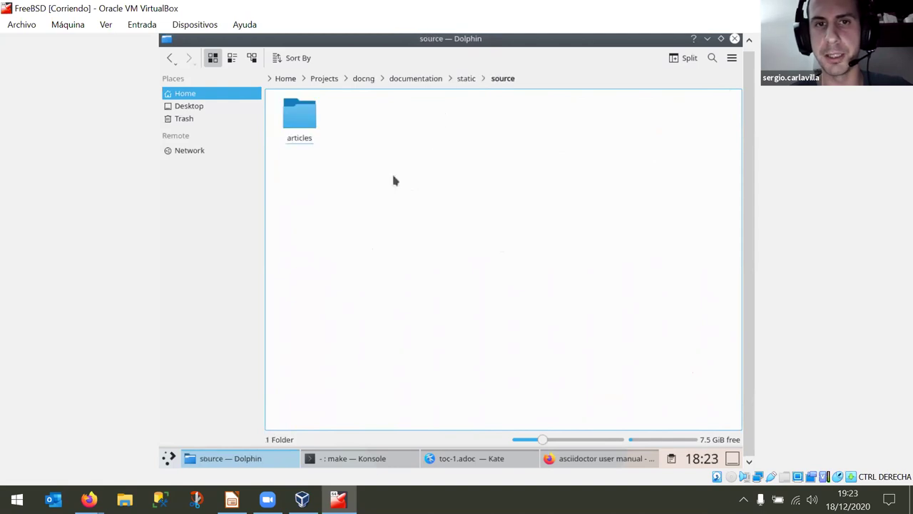
click(318, 125)
click(314, 135)
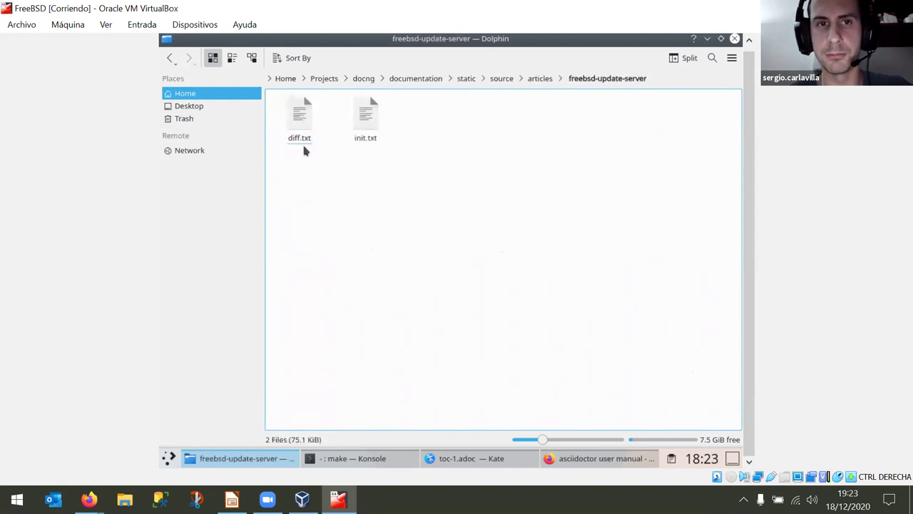
click(429, 79)
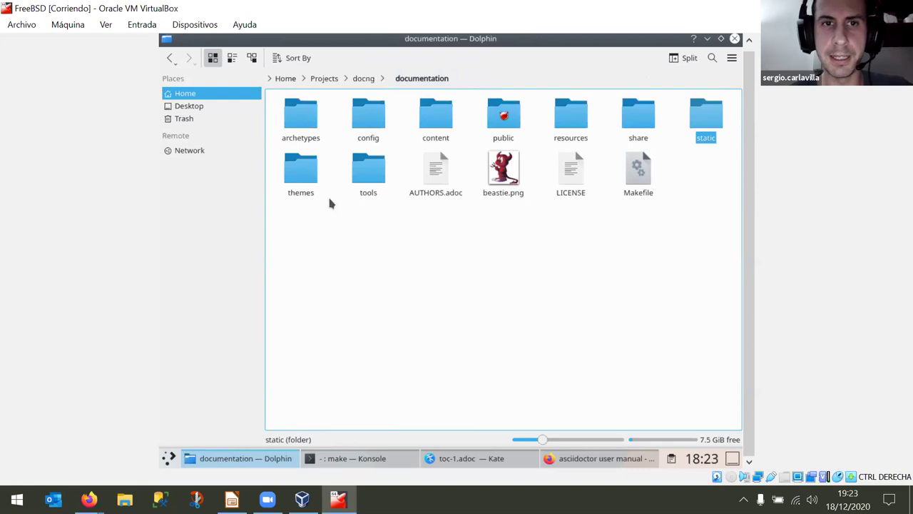
View the documentation project's themes folder, and browse the website project down to the language folders inside content.
click(313, 181)
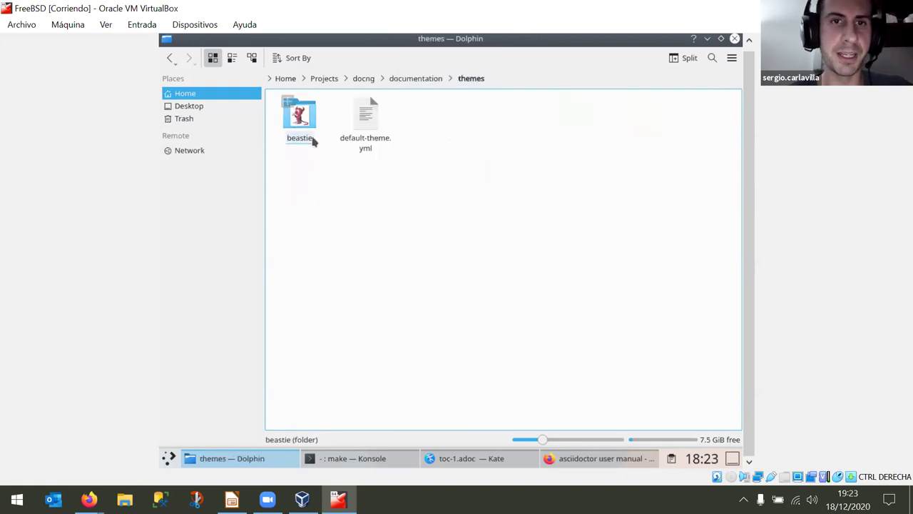
click(415, 78)
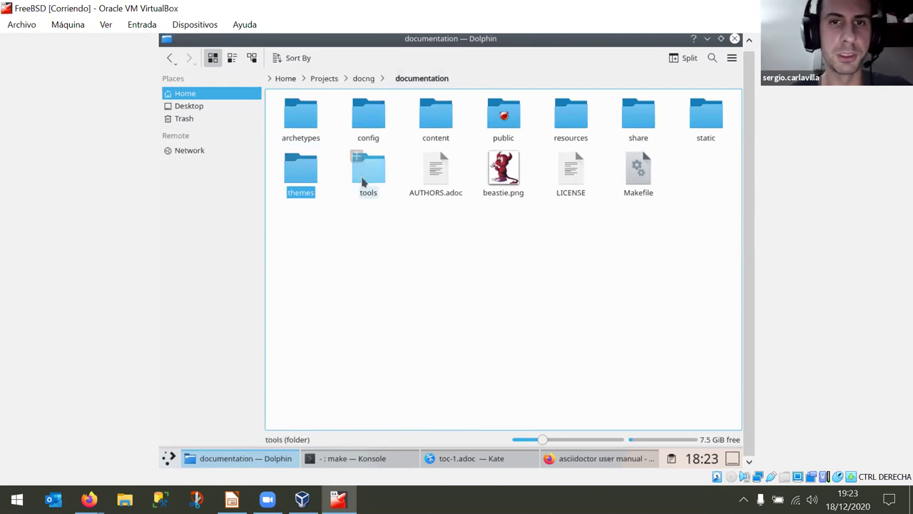
click(363, 79)
click(433, 132)
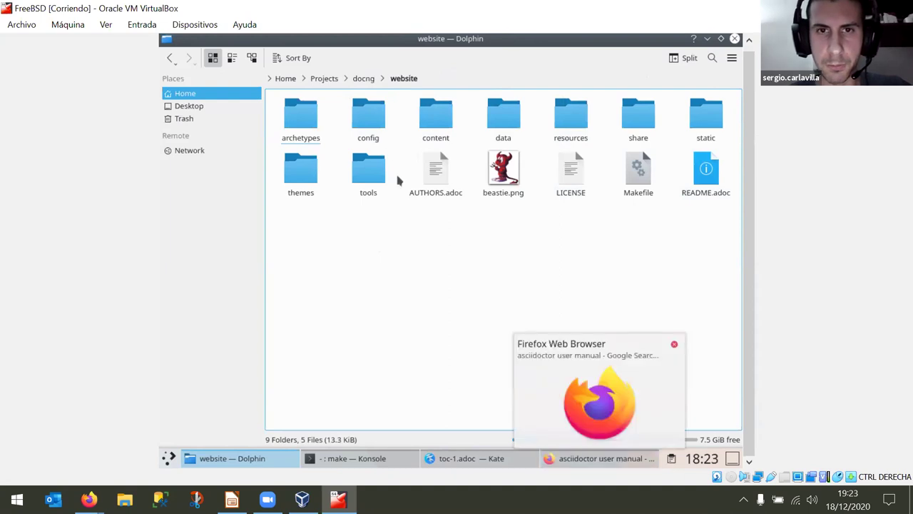
click(427, 123)
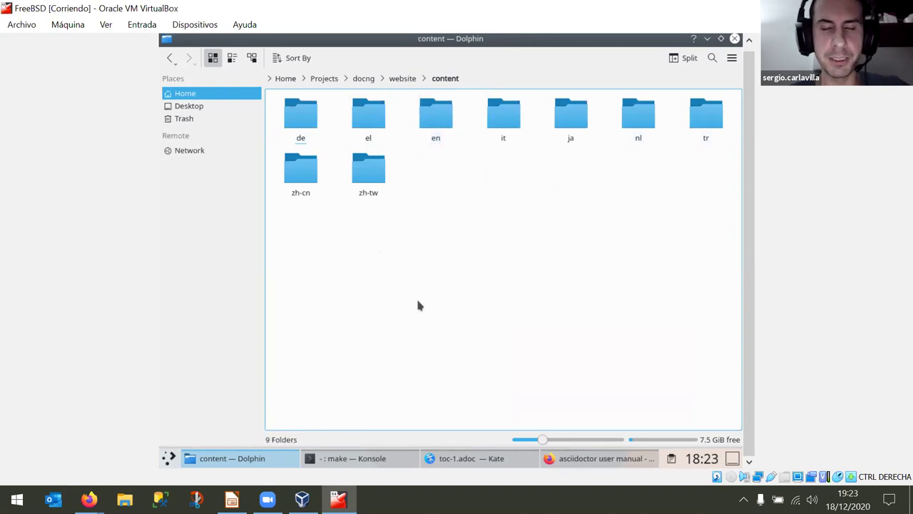
click(401, 79)
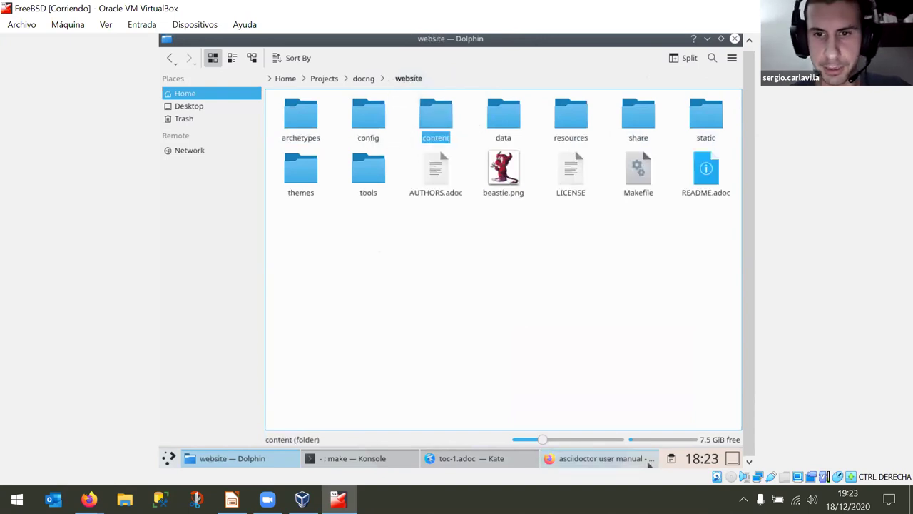
Switch to Firefox, open the Asciidoctor User Manual from the search results, and close the FreeBSD Project page and the toc-1.adoc editor.
click(600, 459)
click(387, 208)
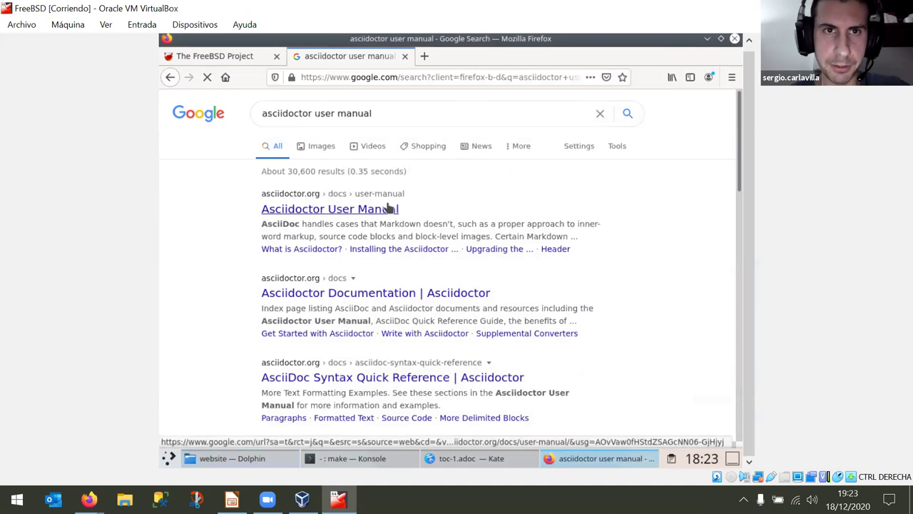
click(277, 56)
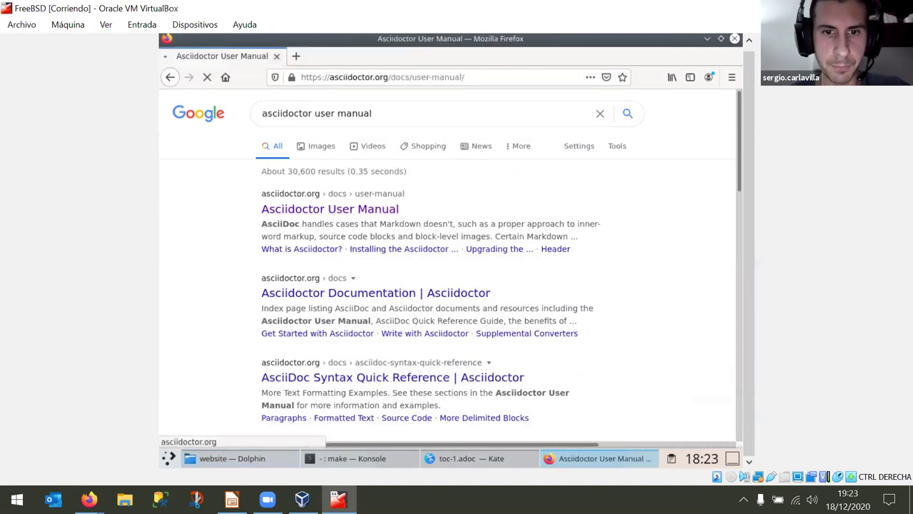
click(468, 458)
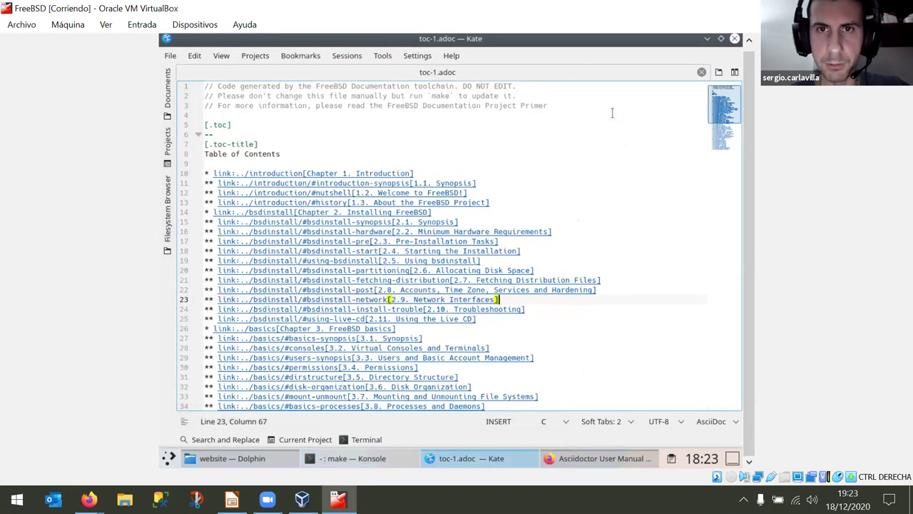
click(735, 38)
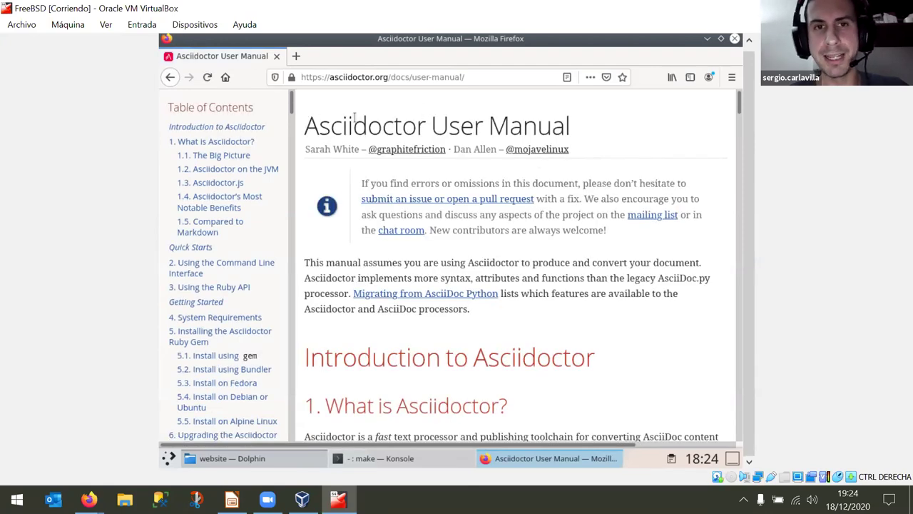
Skim the Asciidoctor User Manual from its title through the syntax and safe mode sections to gauge its coverage.
triple_click(491, 124)
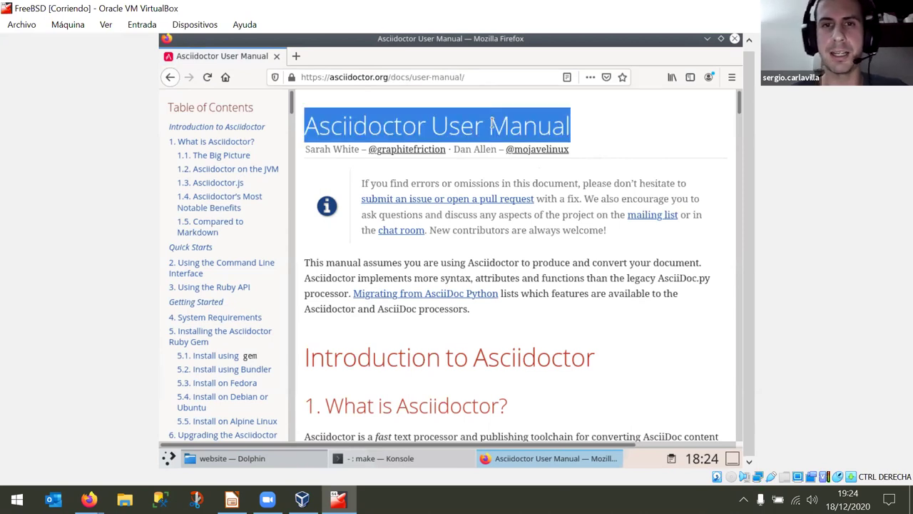
click(492, 123)
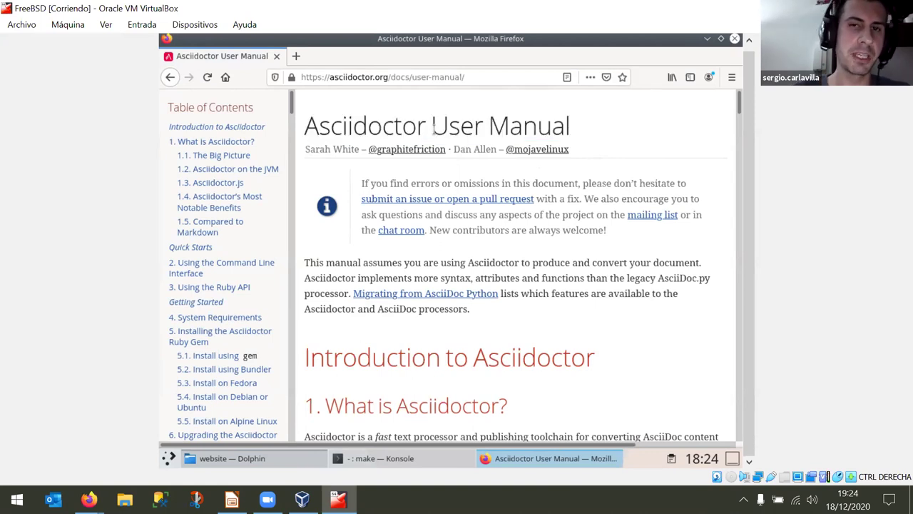
drag(321, 127, 386, 129)
click(391, 128)
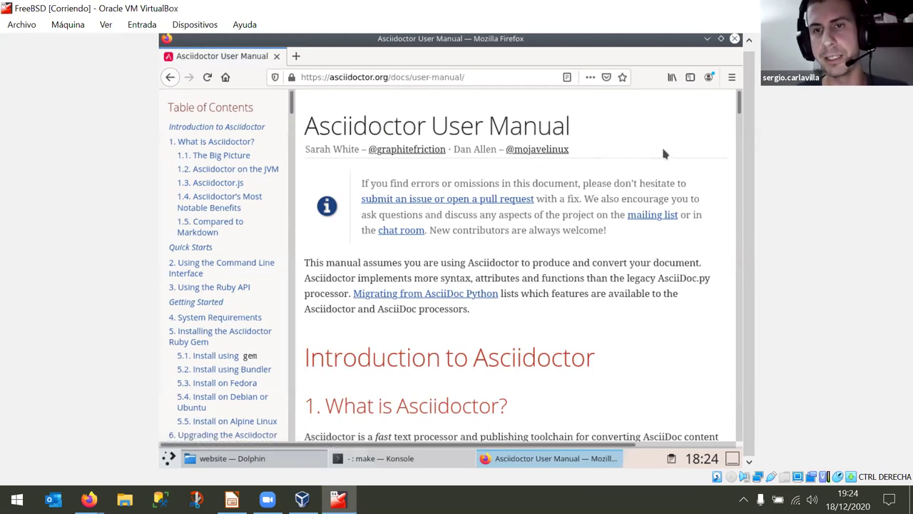
drag(740, 123, 726, 171)
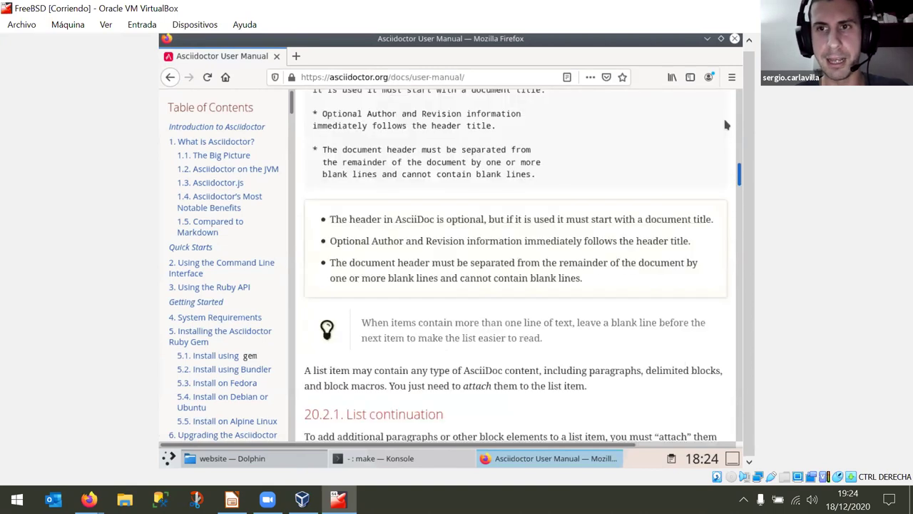
key(Home)
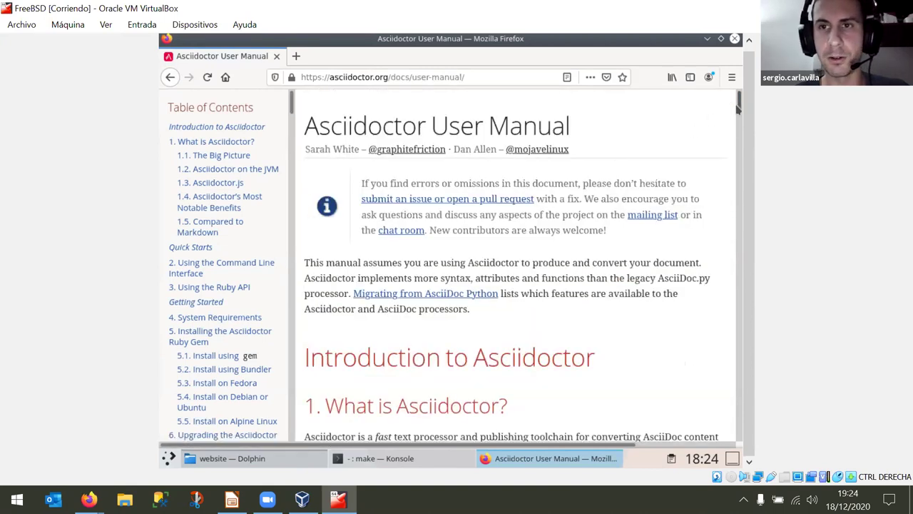
drag(731, 148, 732, 367)
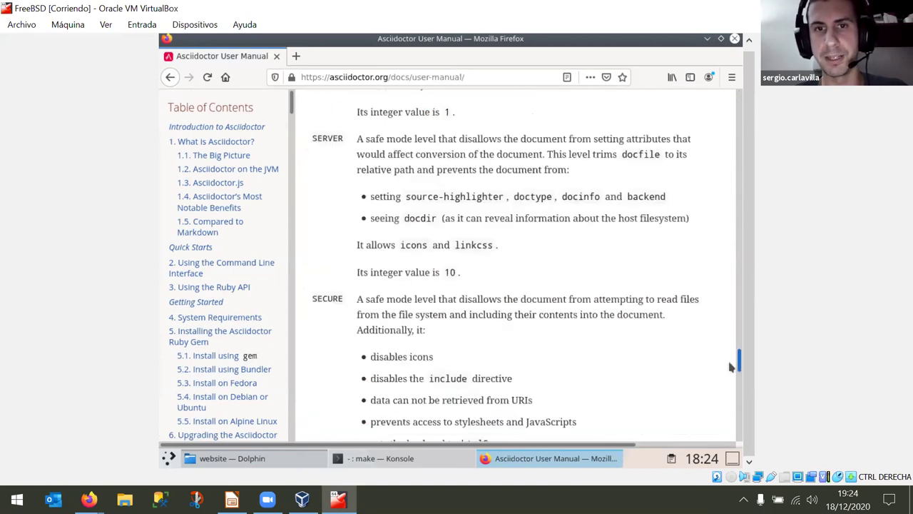
drag(733, 323, 726, 120)
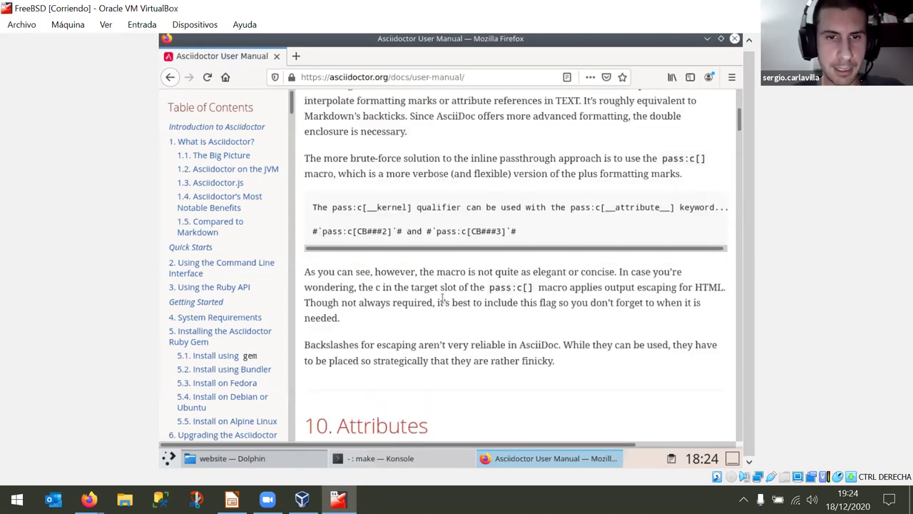
Open the local documentation site from the server address in Konsole, go to the handbook, and close the Asciidoctor manual.
click(389, 460)
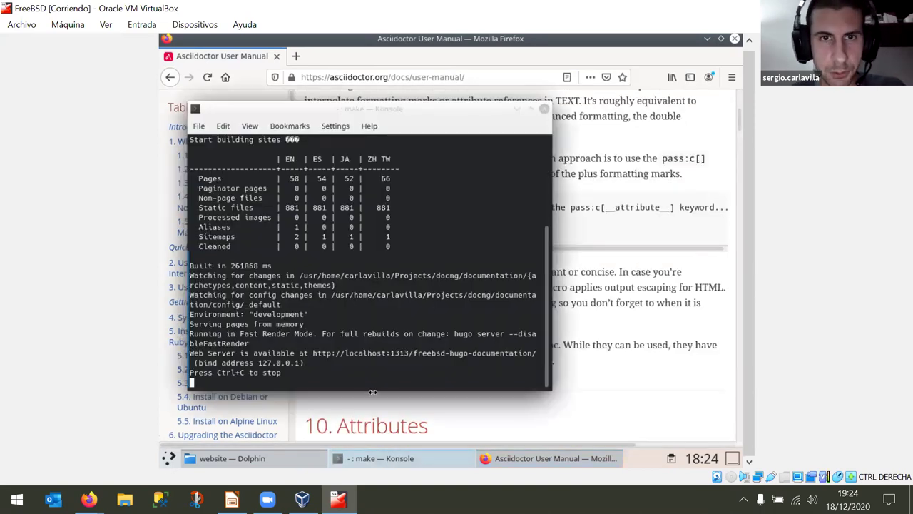
ctrl+click(355, 357)
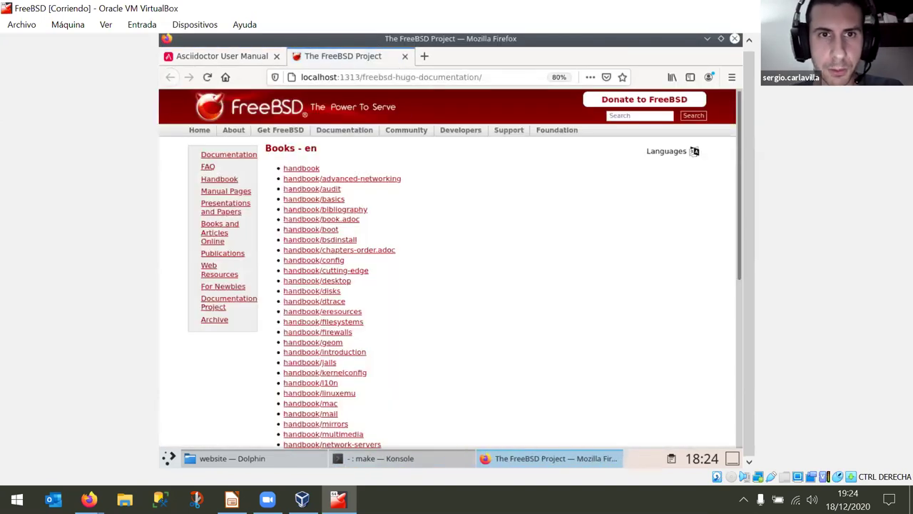
click(303, 169)
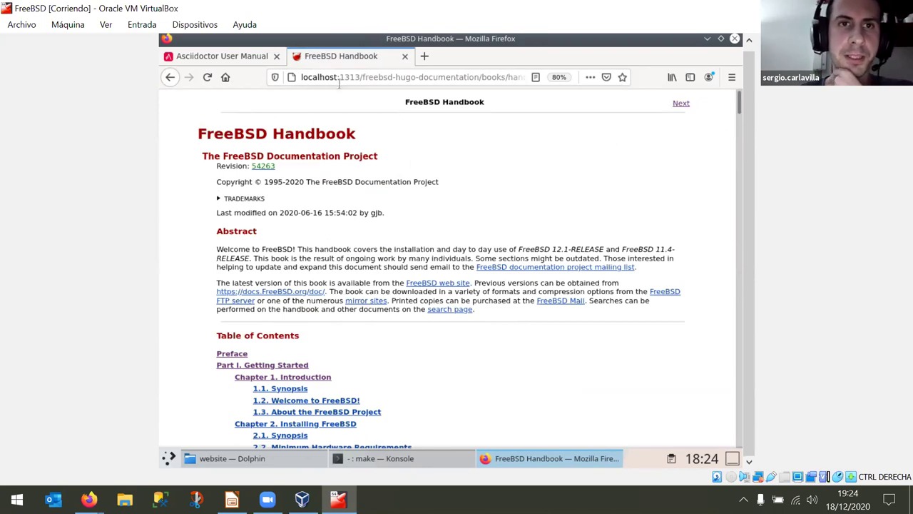
click(277, 56)
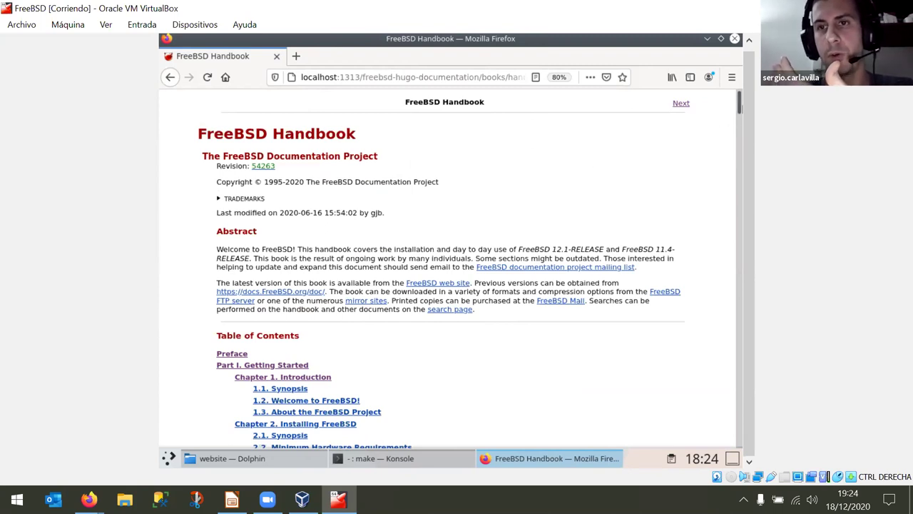
Page forward in the handbook to Chapter 1, return to Part I. Getting Started, and examine its table of contents.
mouse_move(740, 105)
mouse_down()
mouse_move(740, 122)
mouse_move(740, 103)
mouse_up()
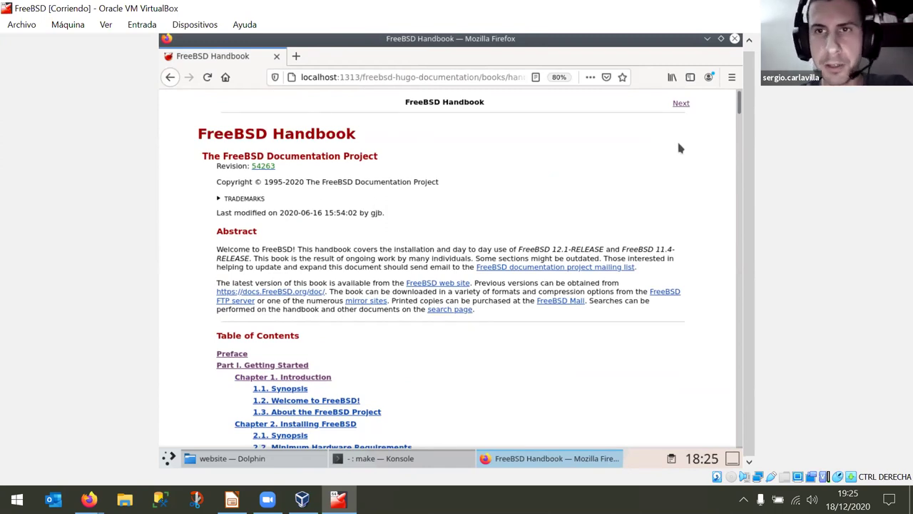
click(681, 105)
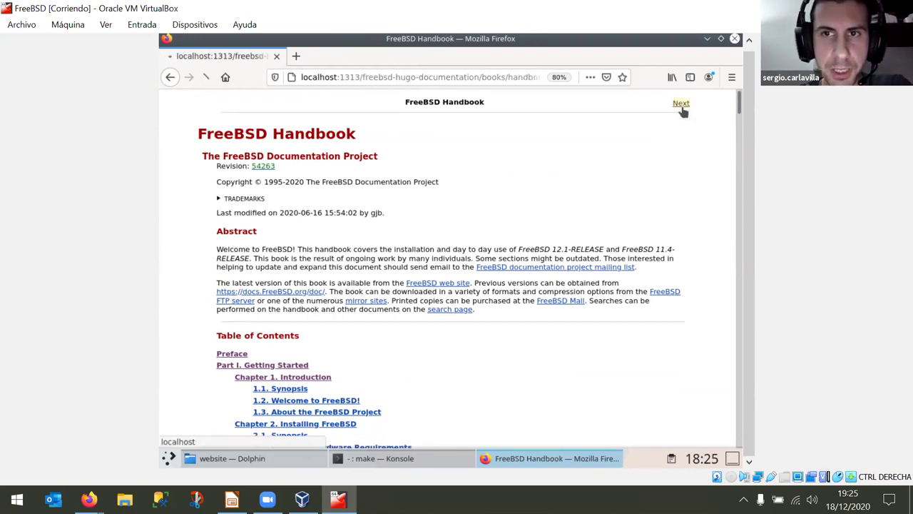
click(681, 105)
click(682, 104)
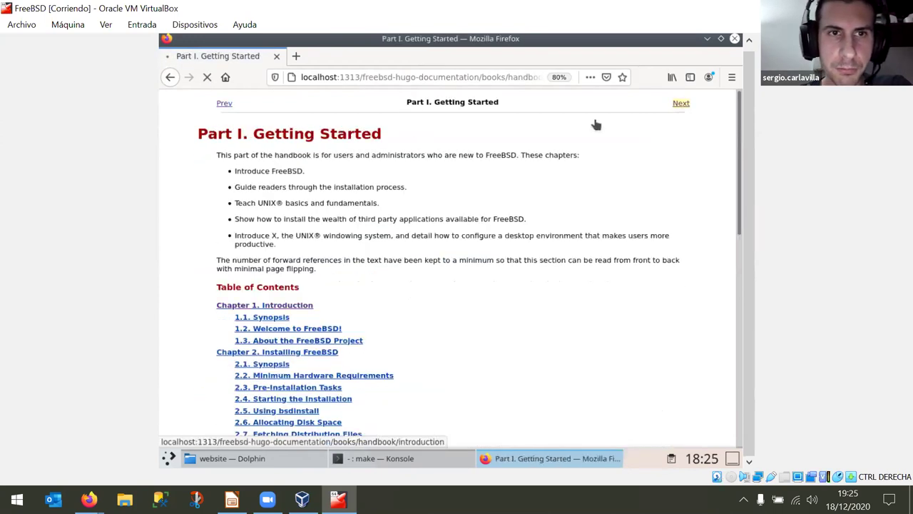
click(223, 112)
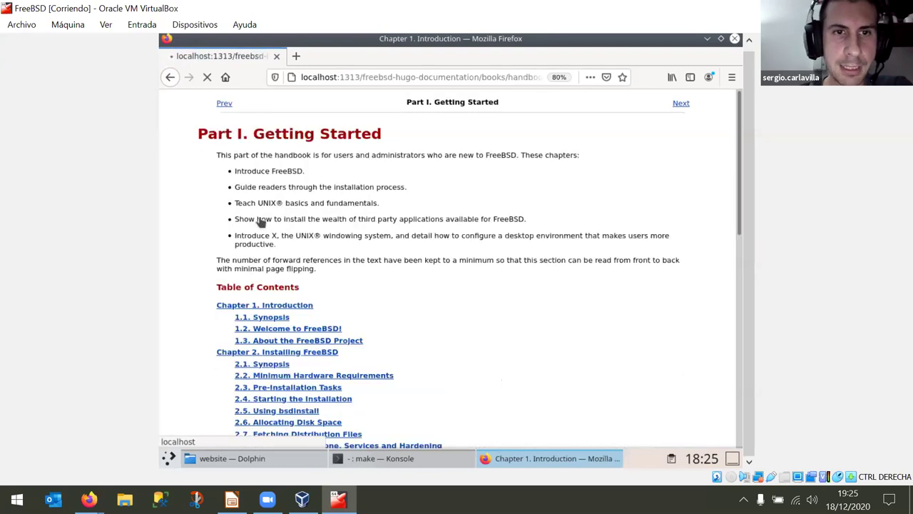
scroll(341, 125, down, 3)
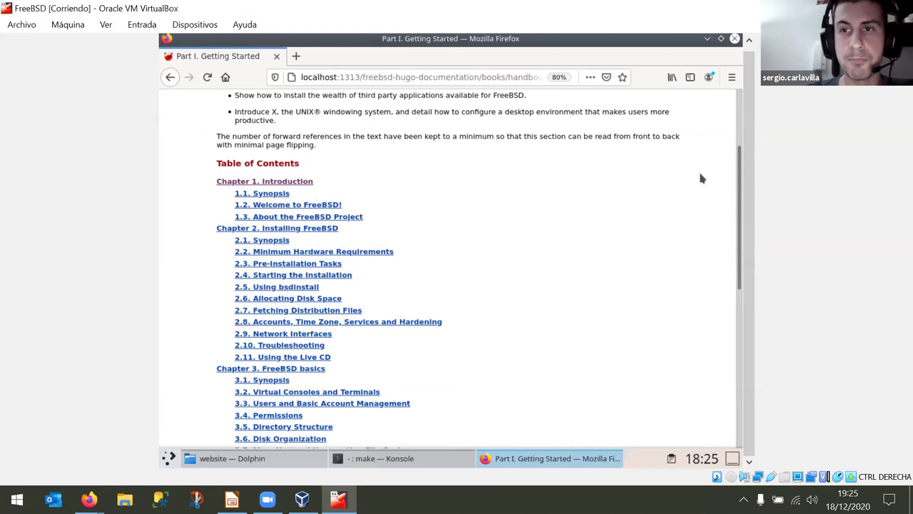
drag(736, 180, 731, 116)
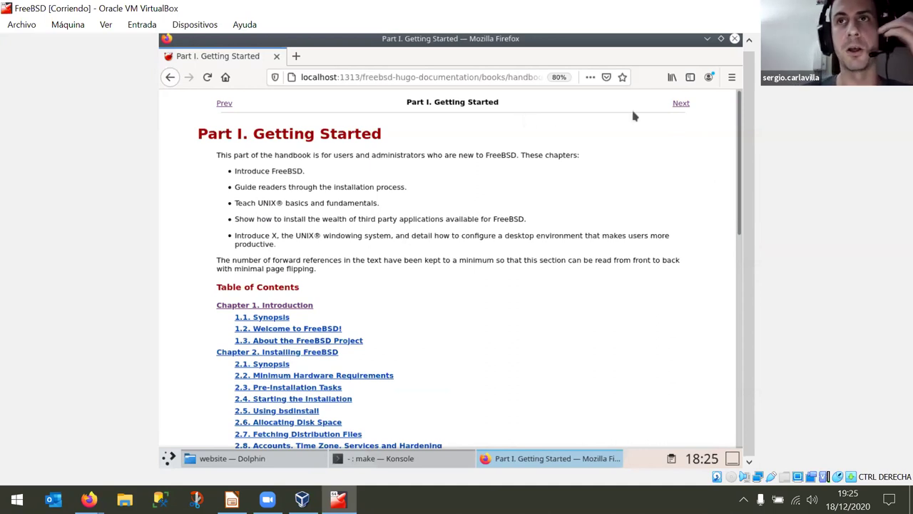
Advance through the handbook from Part I via Chapter 1. Introduction to Chapter 2. Installing FreeBSD.
click(681, 106)
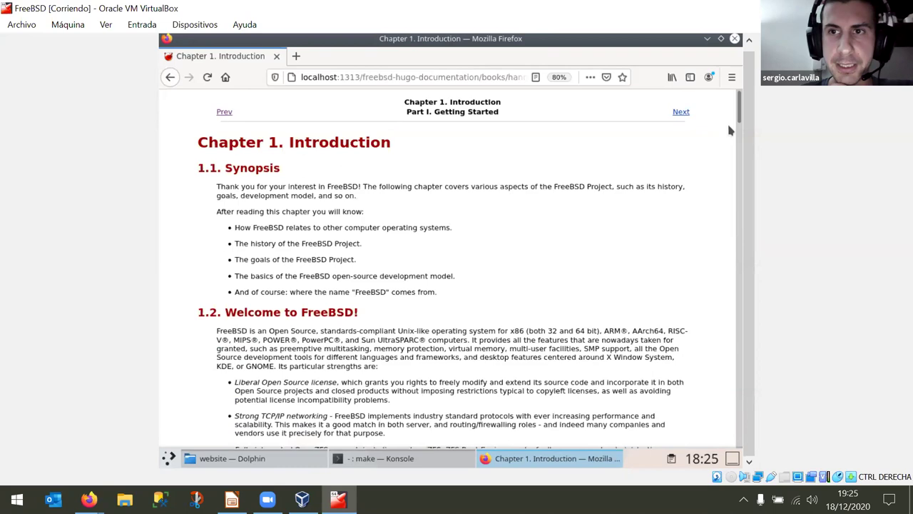
drag(738, 121, 696, 114)
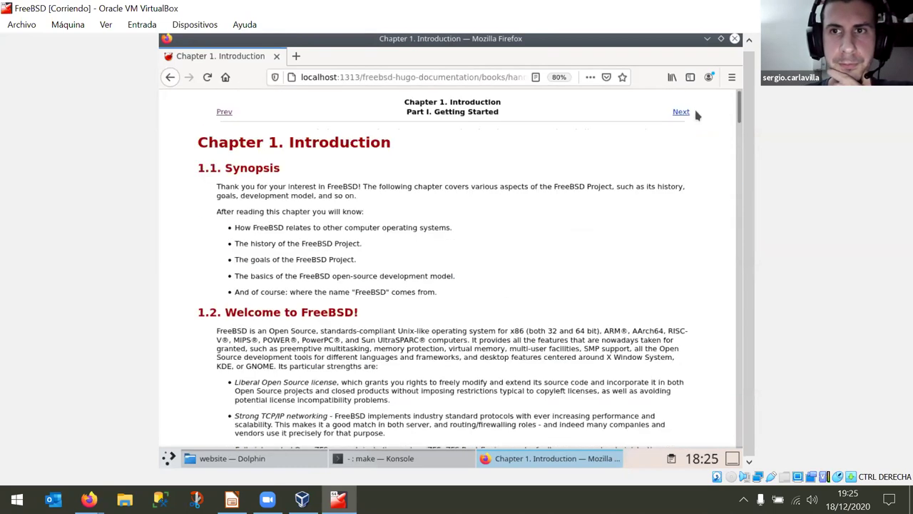
click(684, 113)
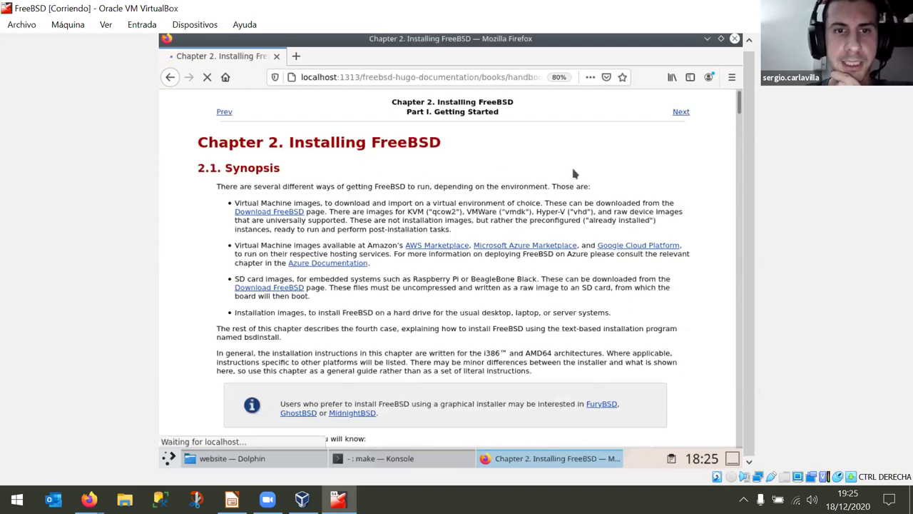
Skim Chapter 2, Installing FreeBSD, from the synopsis through the boot sections to the disk partitioning figures.
drag(738, 109, 738, 121)
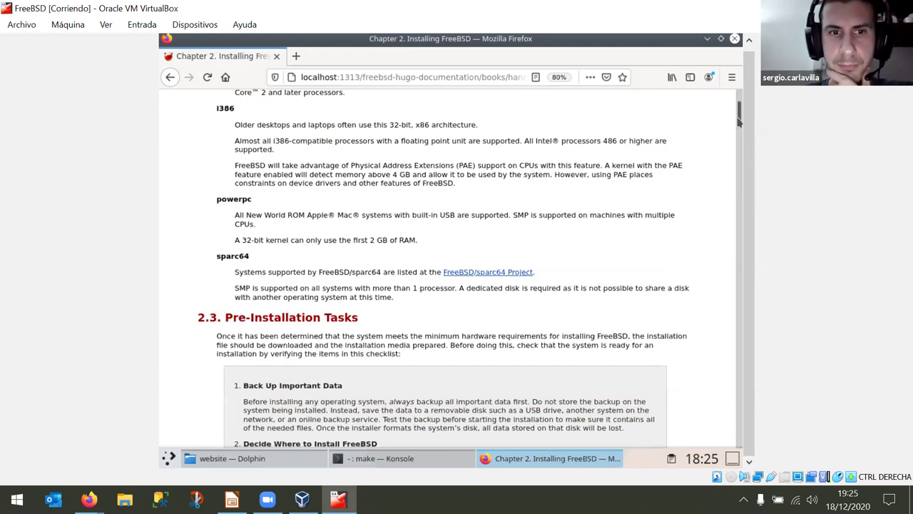
mouse_move(739, 126)
mouse_down()
mouse_move(739, 135)
mouse_move(740, 109)
mouse_up()
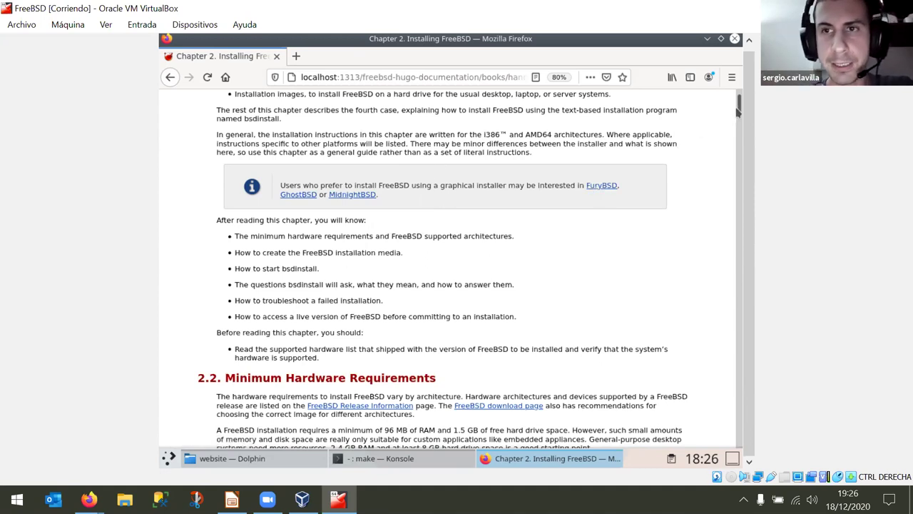
drag(738, 111, 739, 145)
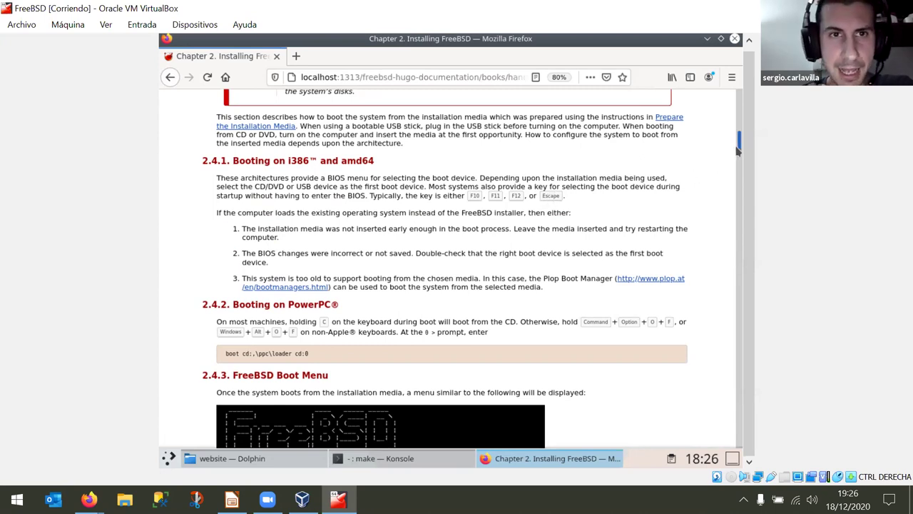
scroll(738, 147, down, 15)
drag(739, 150, 740, 215)
Search the chapter for "table" through to Table 1, Partitioning Schemes, close the search, and examine the whole table.
key(ctrl+f)
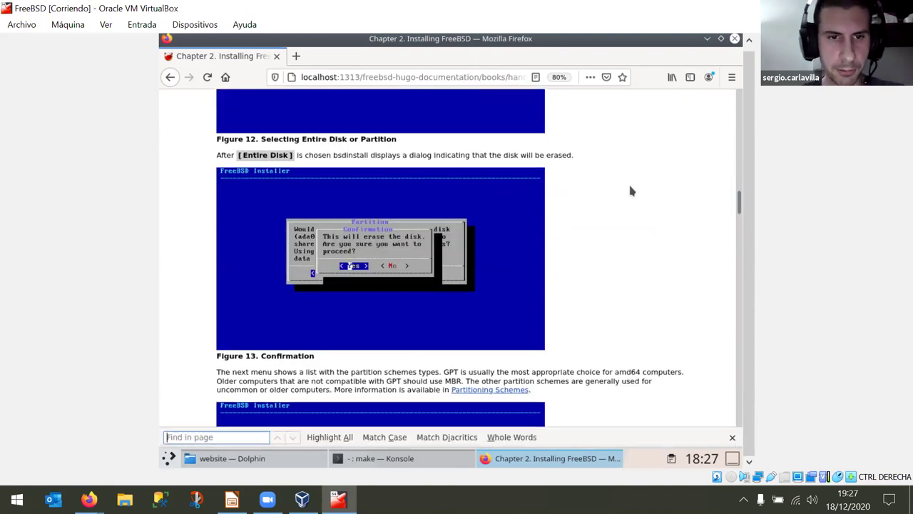
text(table)
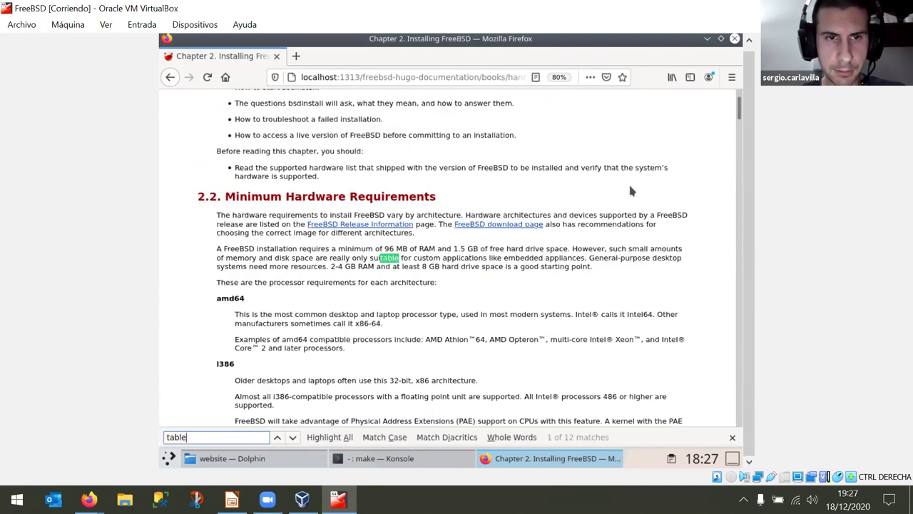
key(Return)
key(Return)
key(Return)
key(Return)
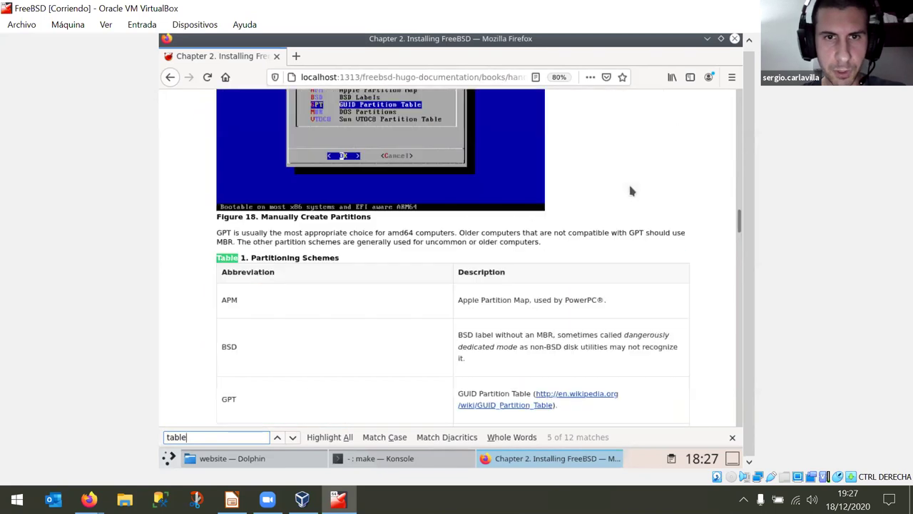
click(732, 437)
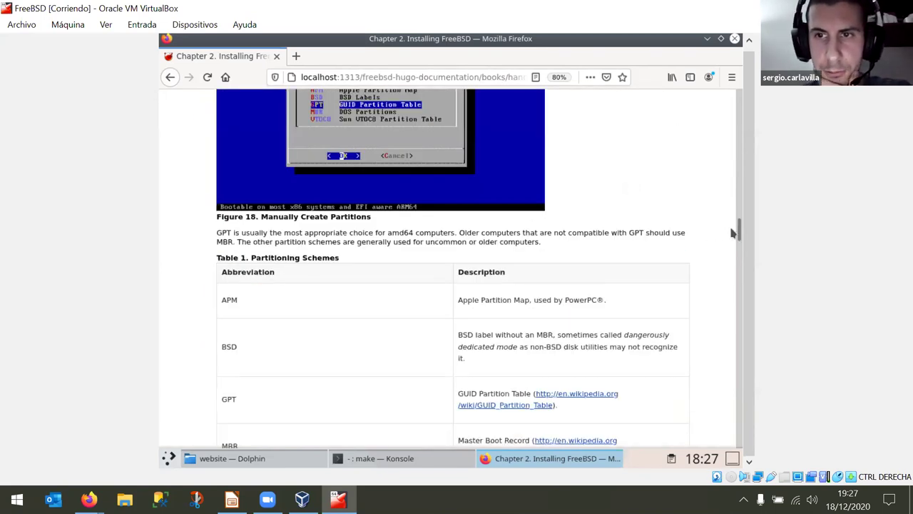
scroll(737, 233, down, 3)
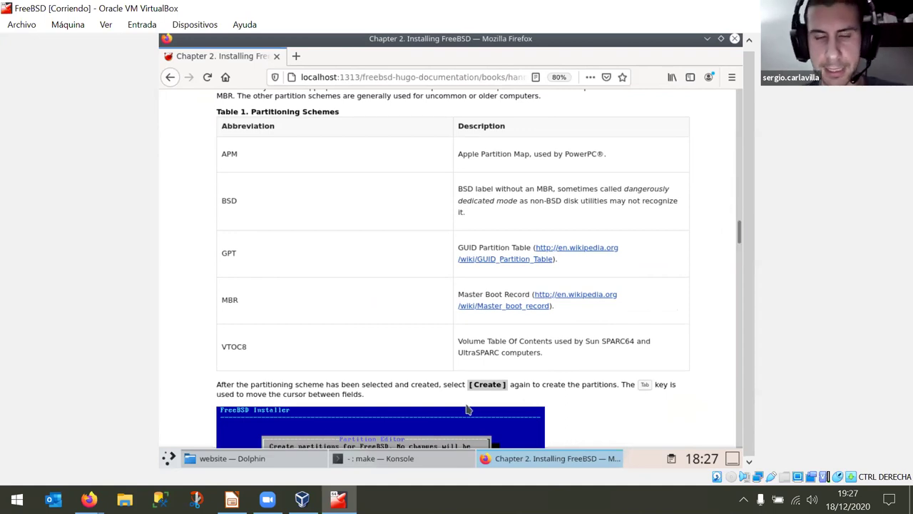
Switch to Dolphin and open the chapter source _index.adoc from docng/documentation/content/en/books/handbook/bsdinstall in Kate.
click(215, 458)
click(376, 354)
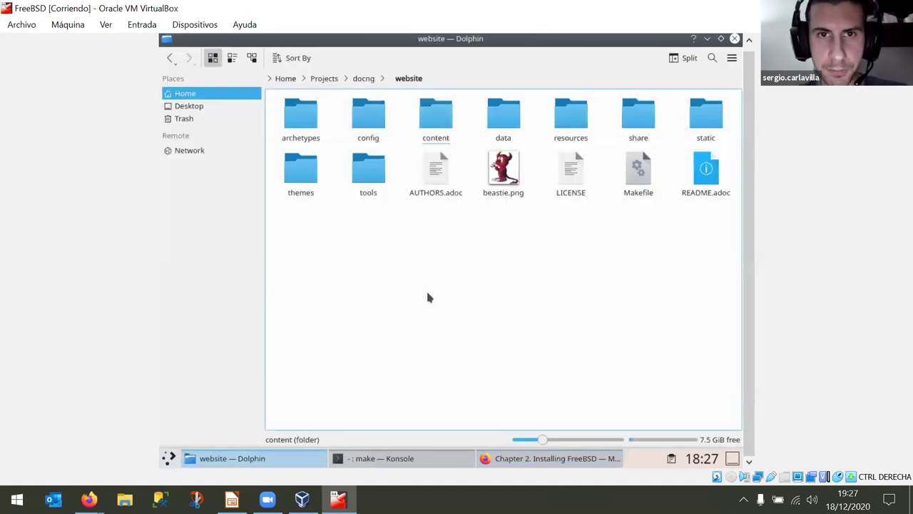
click(364, 78)
click(300, 114)
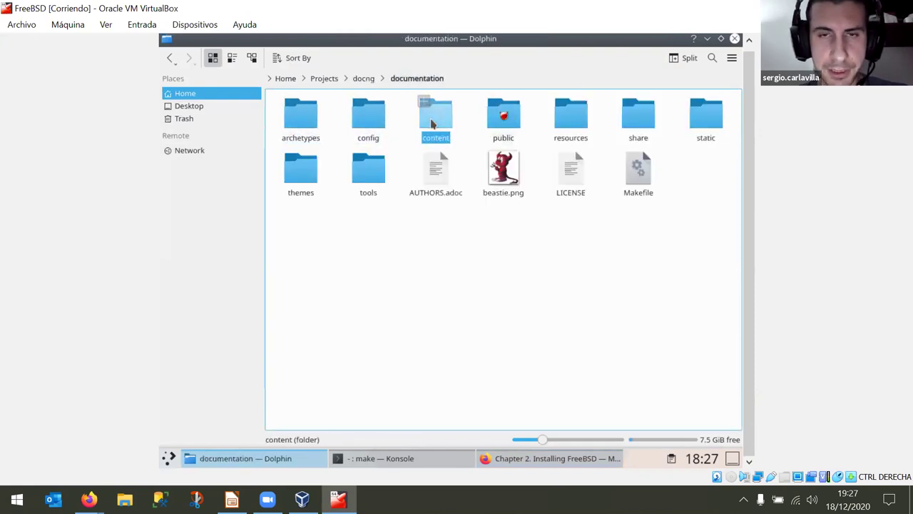
click(435, 114)
click(567, 114)
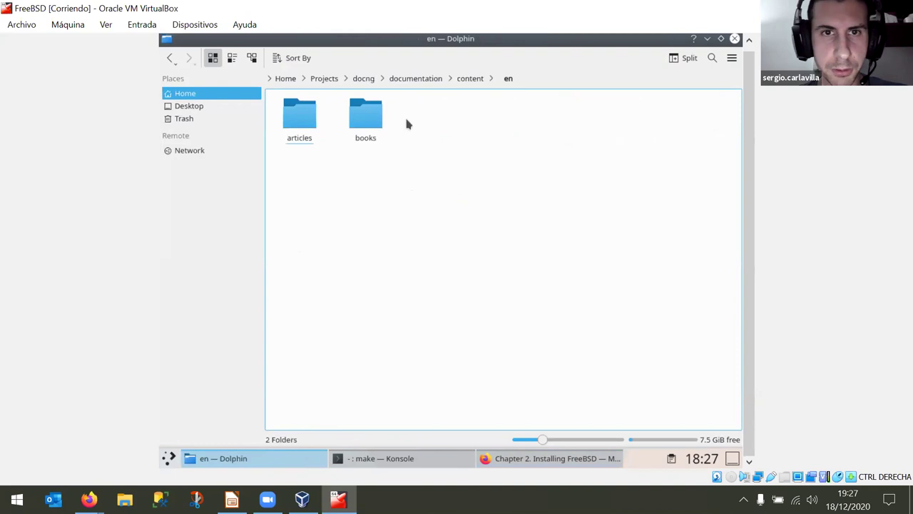
click(362, 115)
click(305, 118)
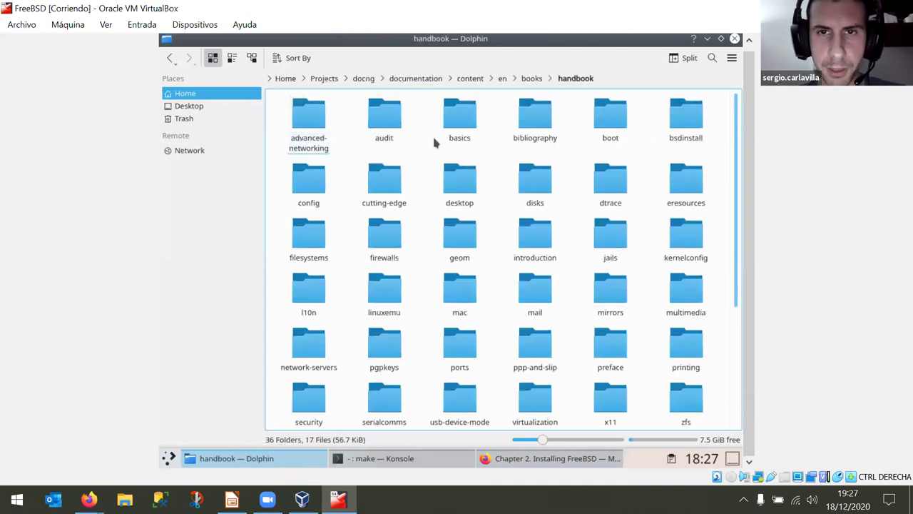
click(672, 118)
click(300, 118)
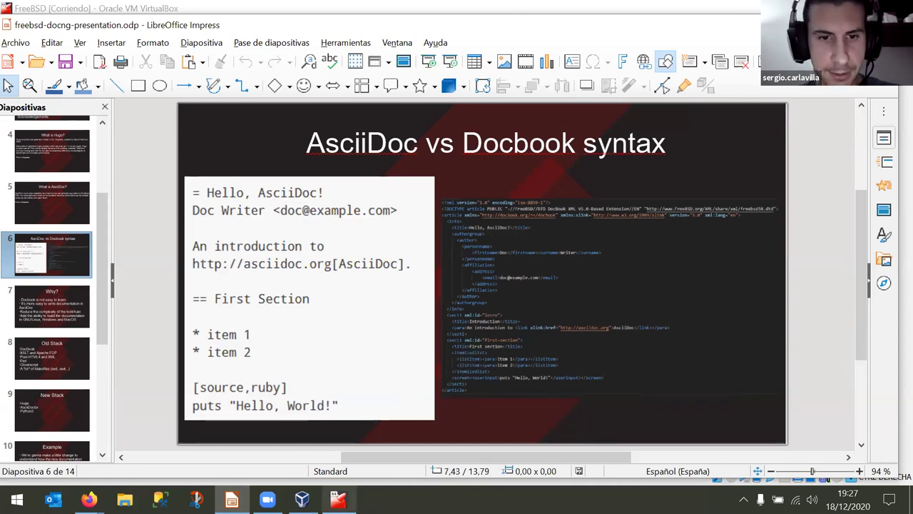
click(338, 499)
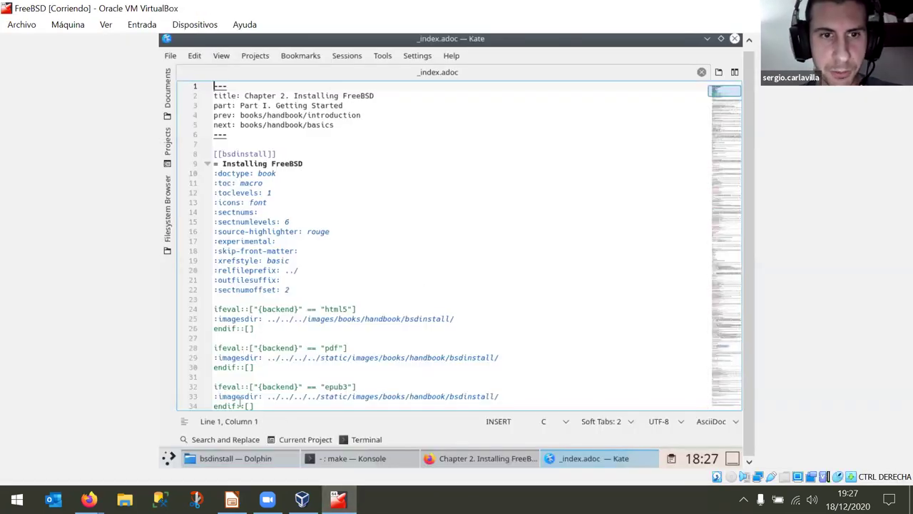
Insert the bullet "* SD CARD, to download and import" at the start of the Synopsis list and save _index.adoc.
click(346, 270)
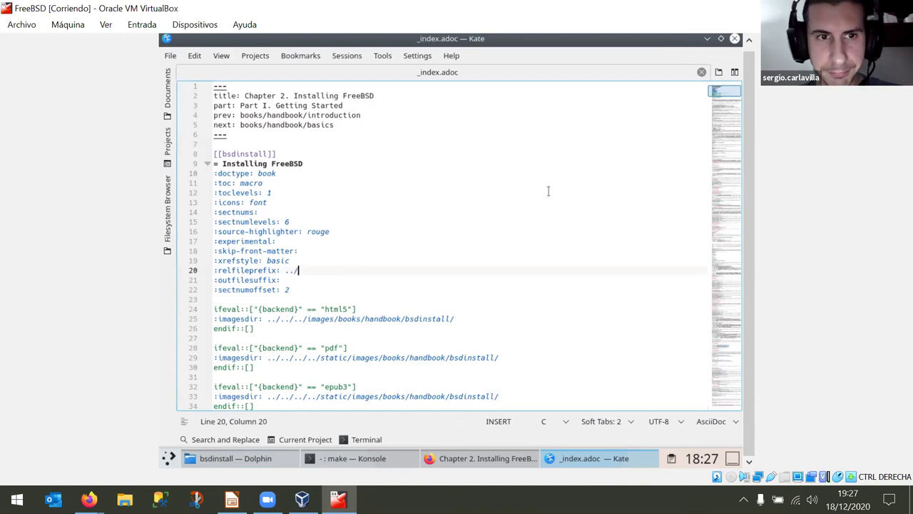
key(Down)
key(Down)
key(Down)
key(Down)
key(Down)
key(Down)
key(Down)
key(Down)
key(Down)
key(Down)
key(Down)
key(Down)
key(Down)
key(Down)
key(Down)
key(Down)
key(Down)
key(Down)
key(Down)
key(Down)
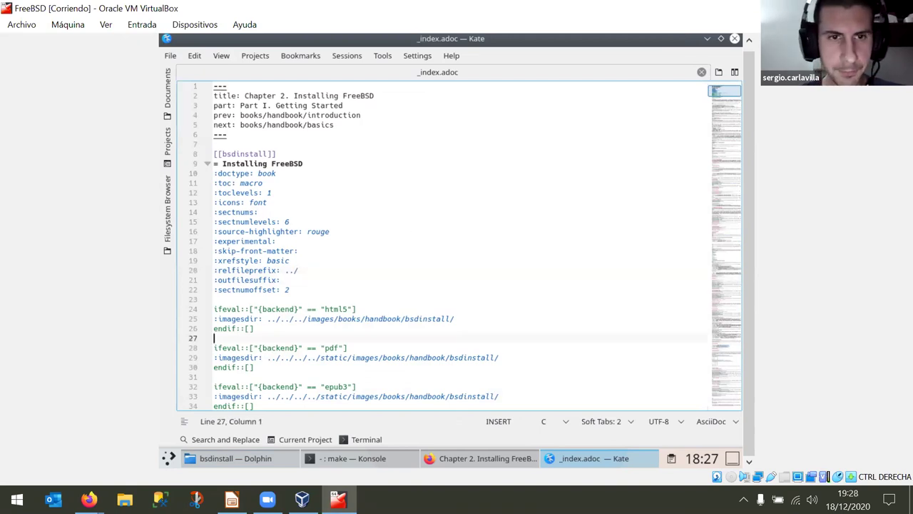
key(Down)
key(Down)
key(Down)
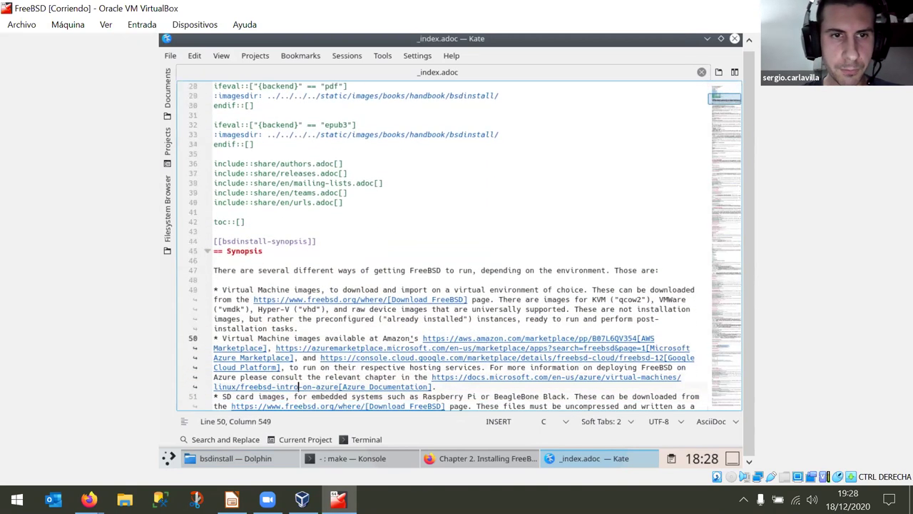
key(Up)
key(Left)
key(Left)
key(Left)
key(Left)
key(Left)
key(Left)
key(Left)
key(Left)
key(Left)
key(Left)
key(Left)
key(Left)
key(Left)
key(Left)
key(Left)
key(Left)
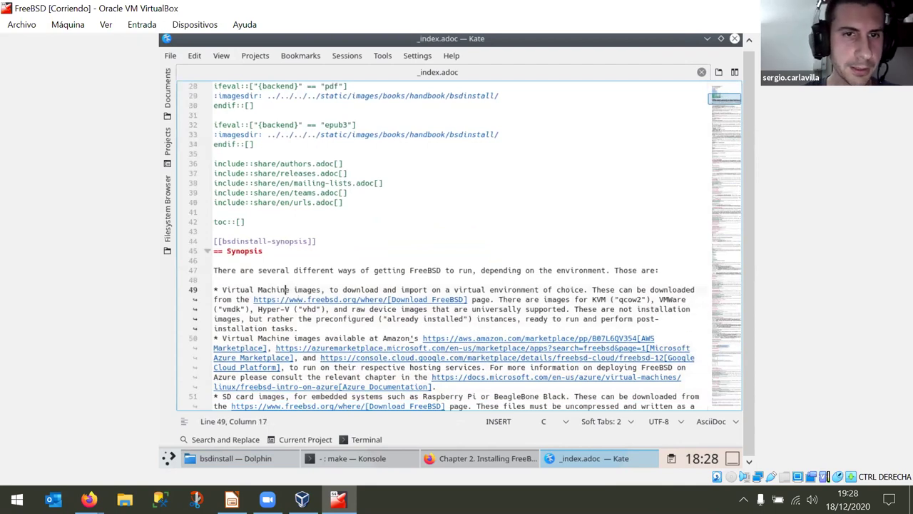
key(Left)
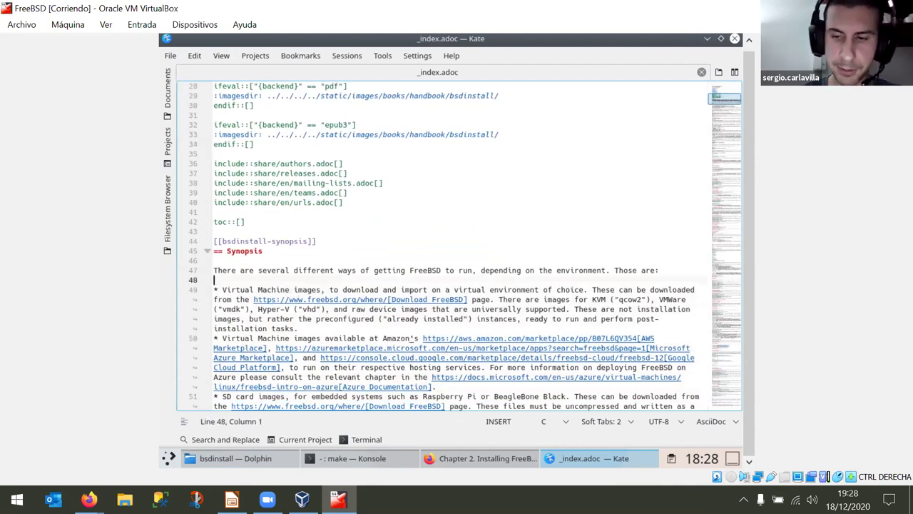
key(Return)
key(Up)
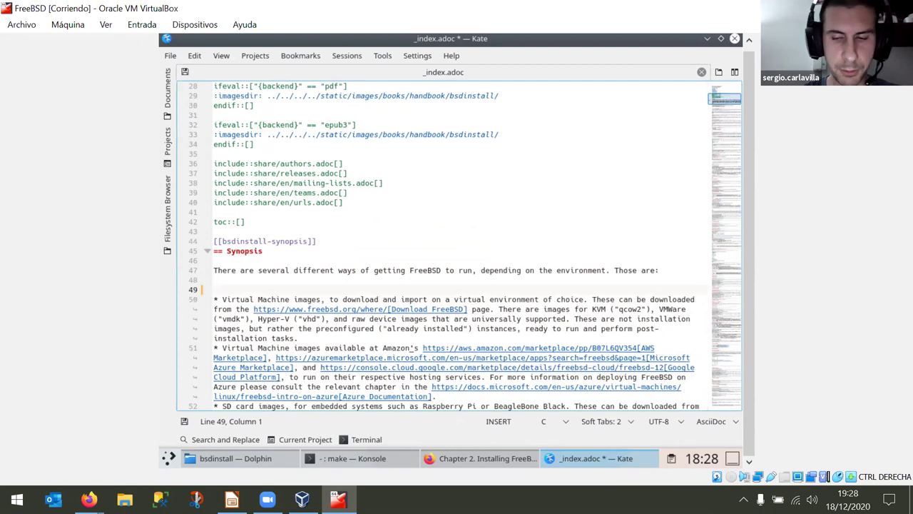
text(*)
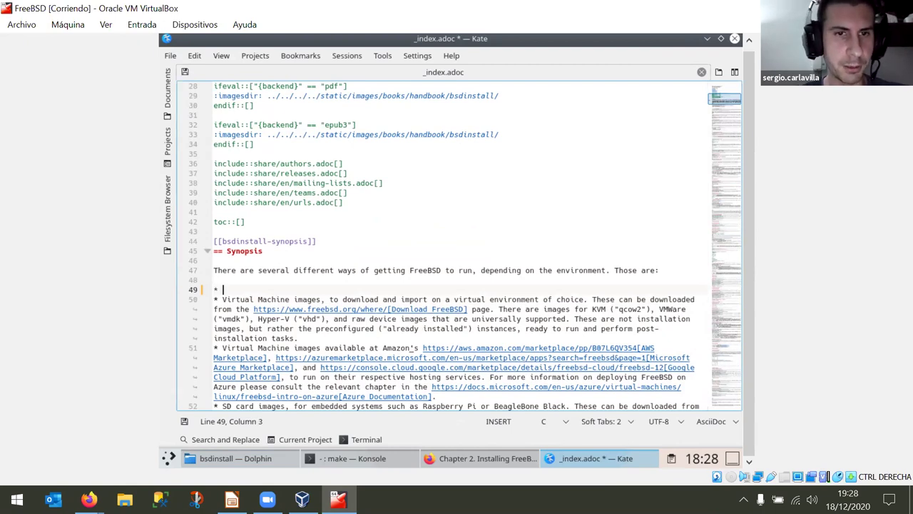
text( SD C)
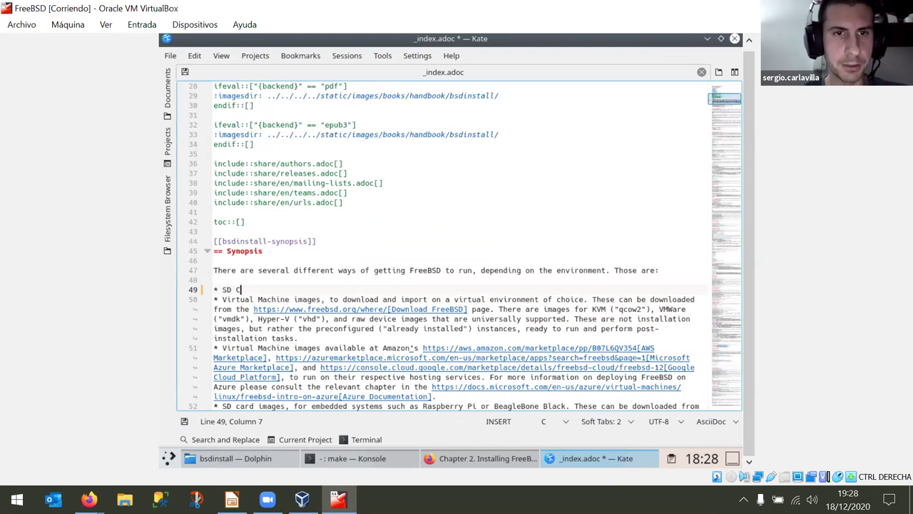
text(ARD, to downl)
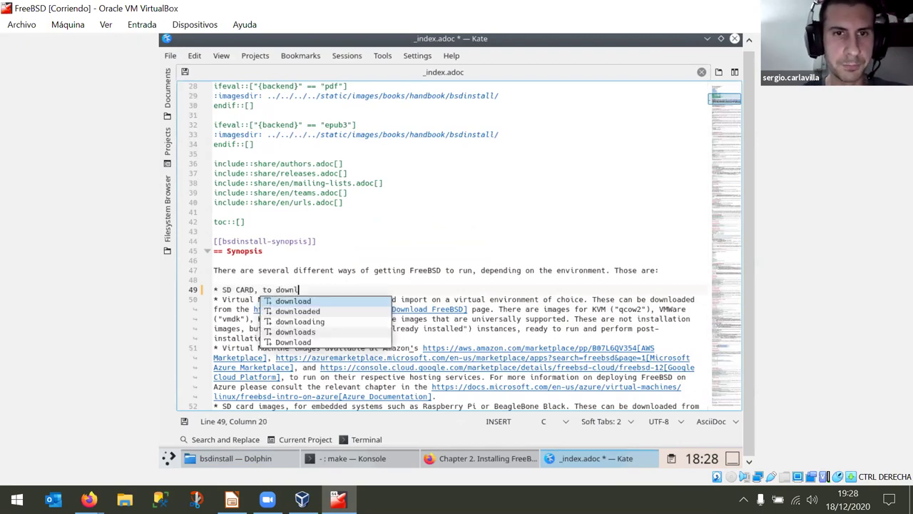
text(oad and import)
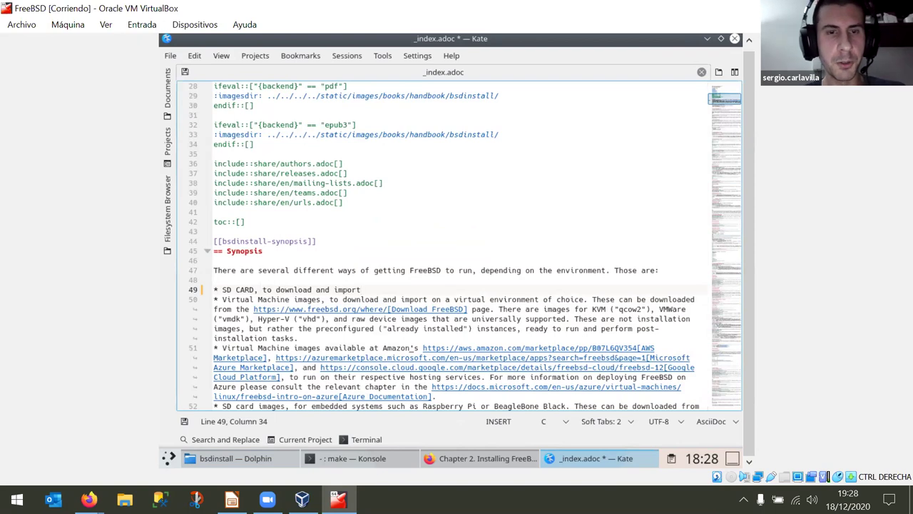
drag(366, 290, 253, 290)
click(399, 293)
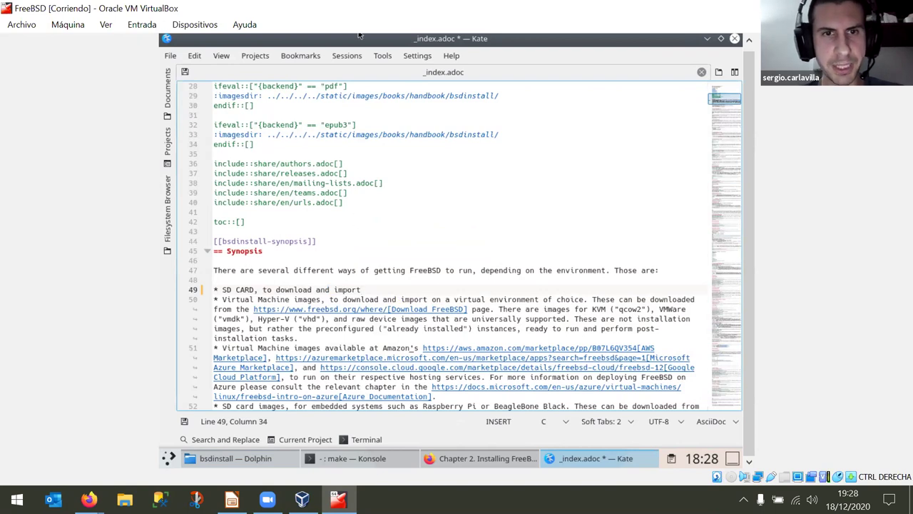
key(ctrl+s)
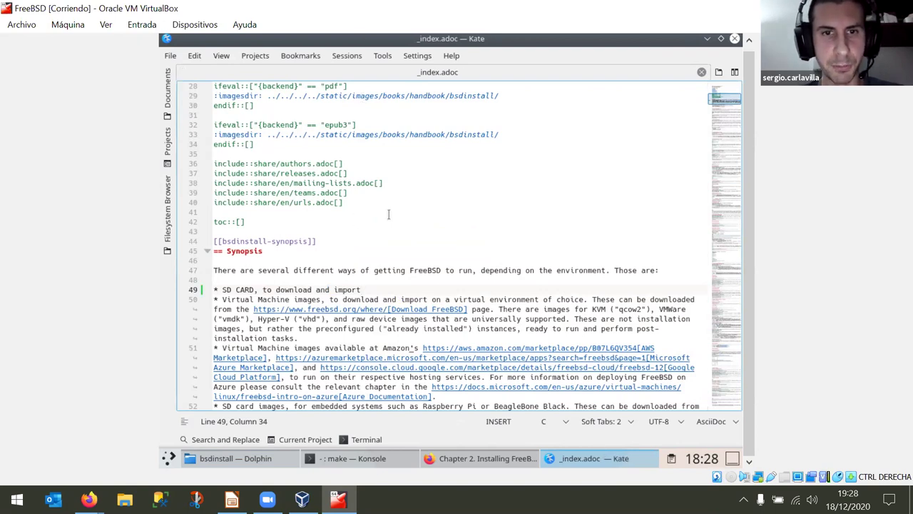
Check the new bullet in the Chapter 2 synopsis in Firefox and the rebuild log in Konsole, and return to the page.
click(454, 458)
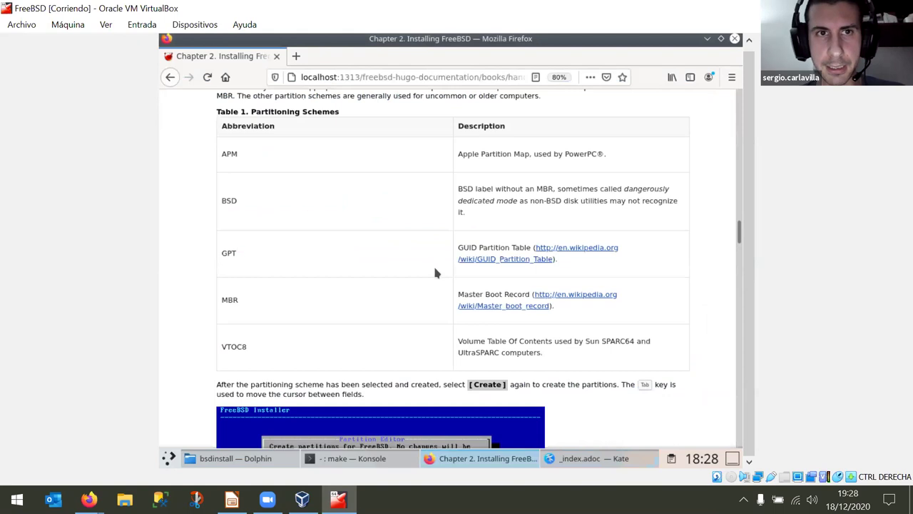
drag(739, 232, 737, 94)
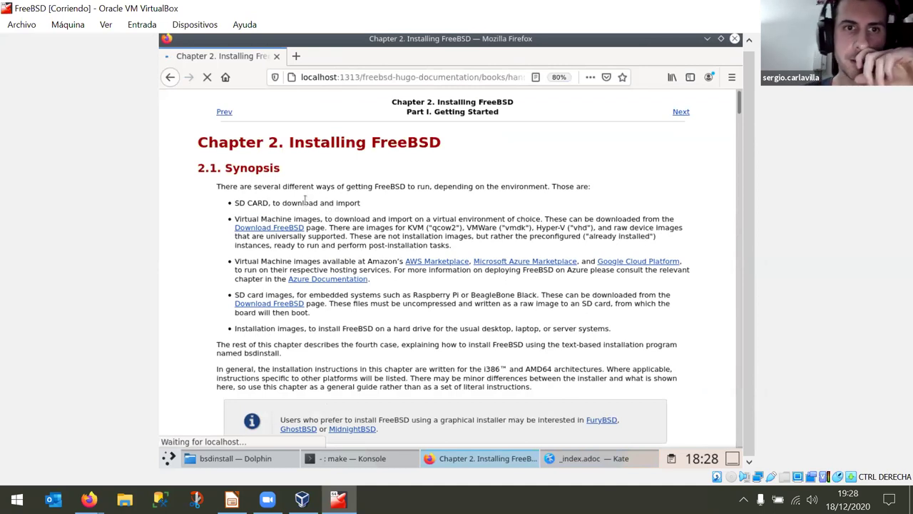
click(334, 458)
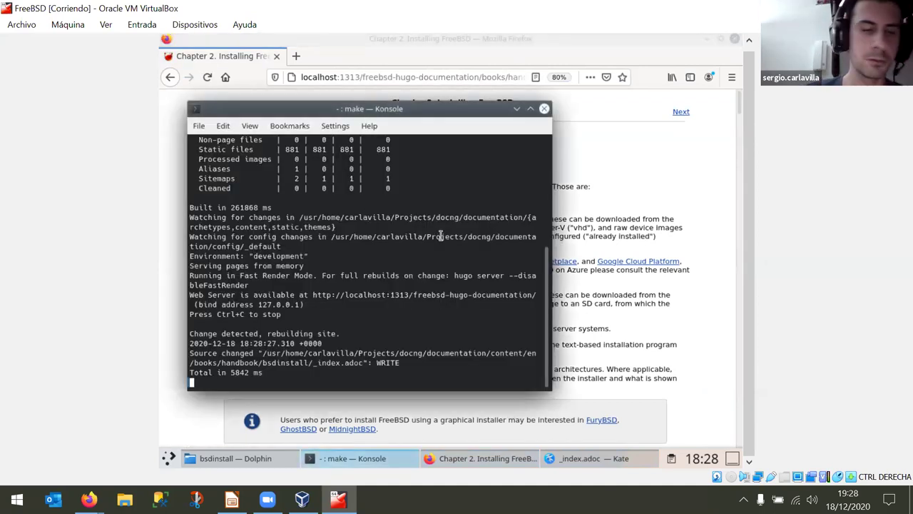
click(575, 215)
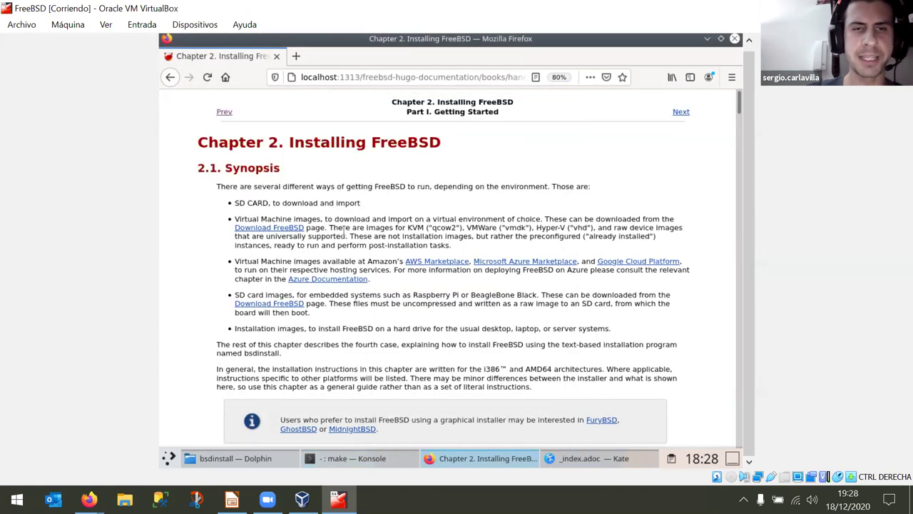
Append "asdadhasdkjhadkadjh" to the SD CARD bullet in Kate, save the file, and view the served chapter in Firefox.
click(593, 458)
text(asda)
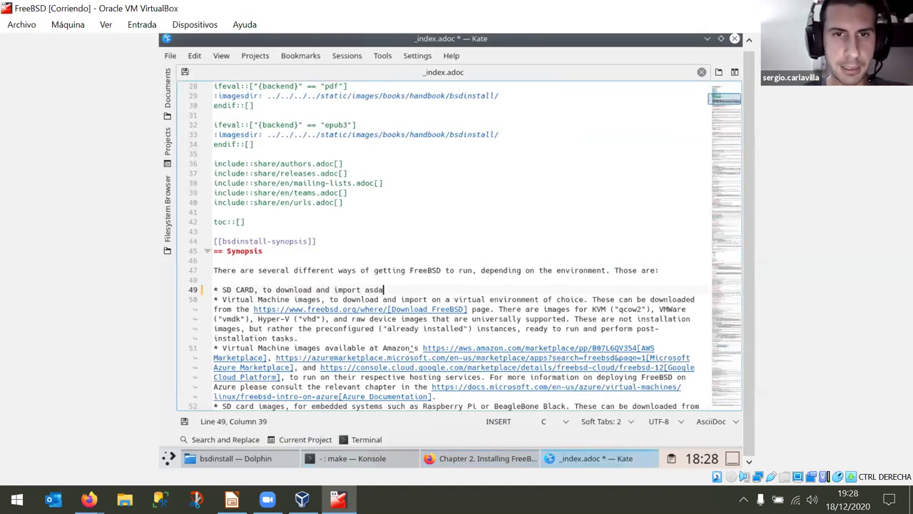
text(dhasdkjhadkadjh)
key(ctrl+s)
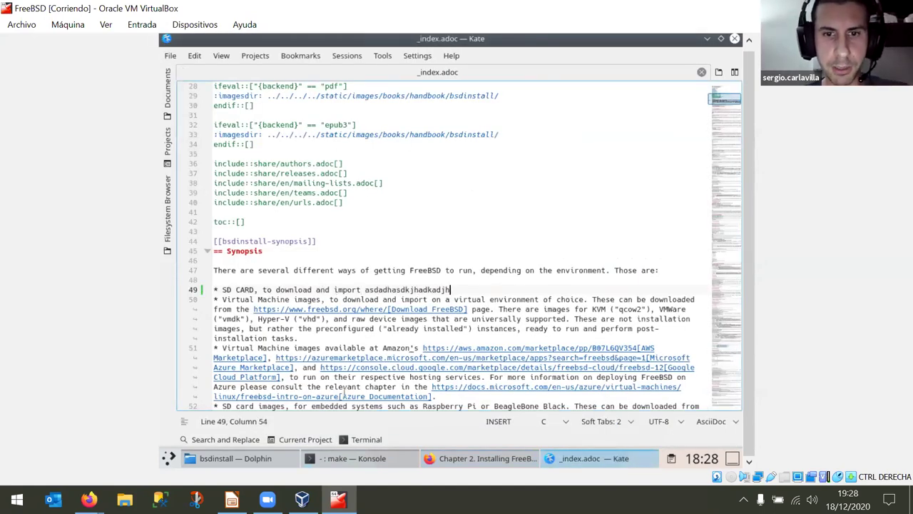
click(428, 459)
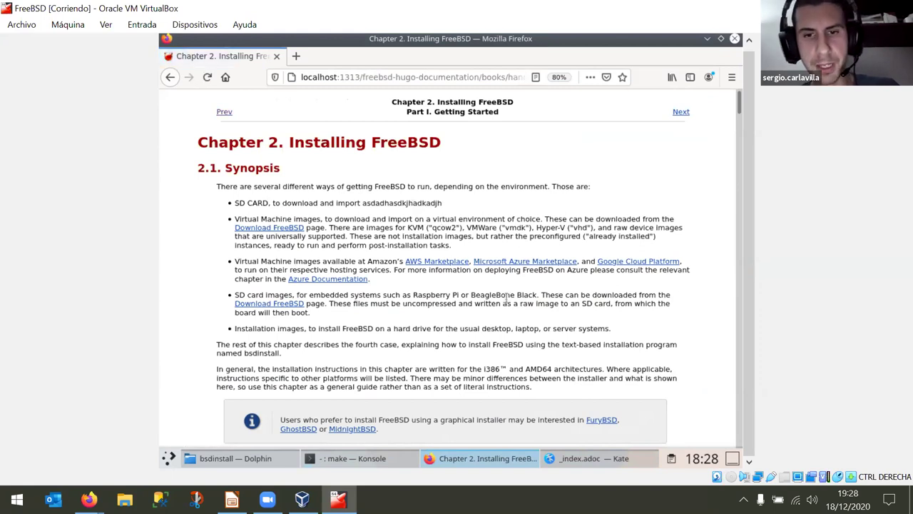
Switch to Kate and add the bullet "* SD CARD, para descargar e importar" below the first SD CARD bullet in the Synopsis list.
click(579, 460)
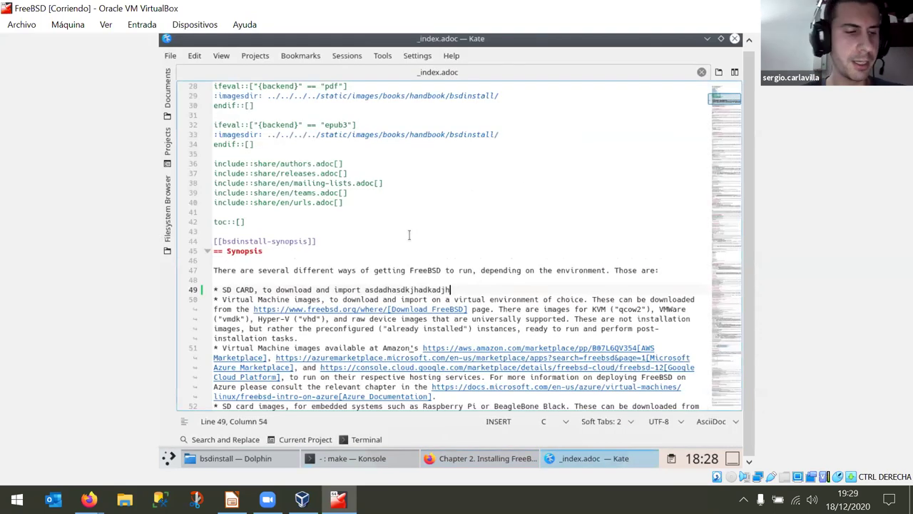
key(Return)
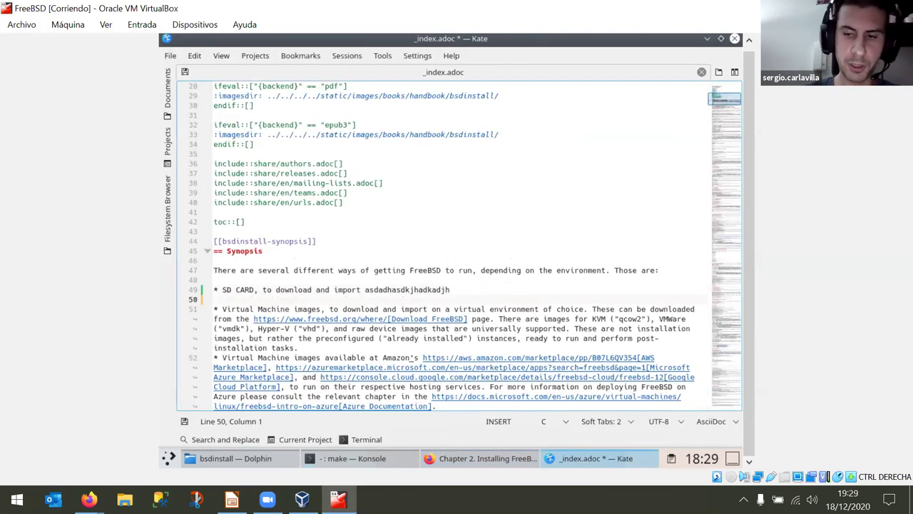
text(*)
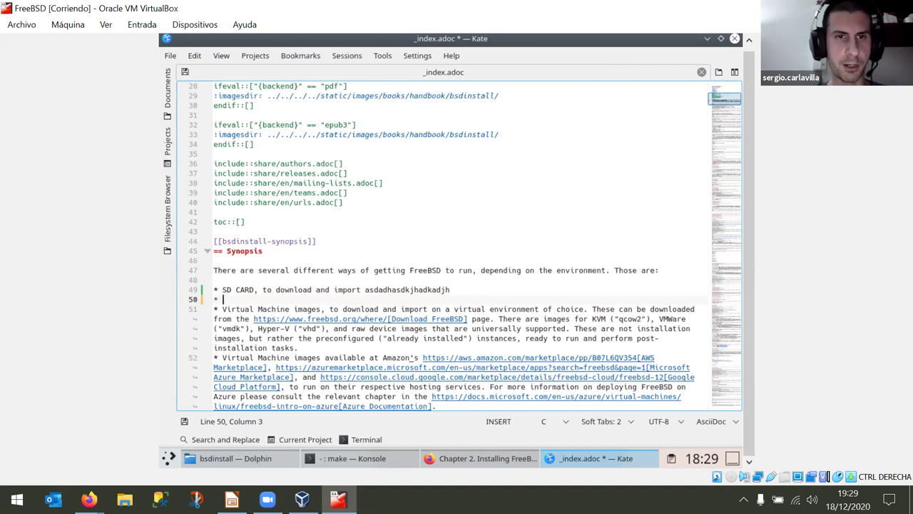
text(SD)
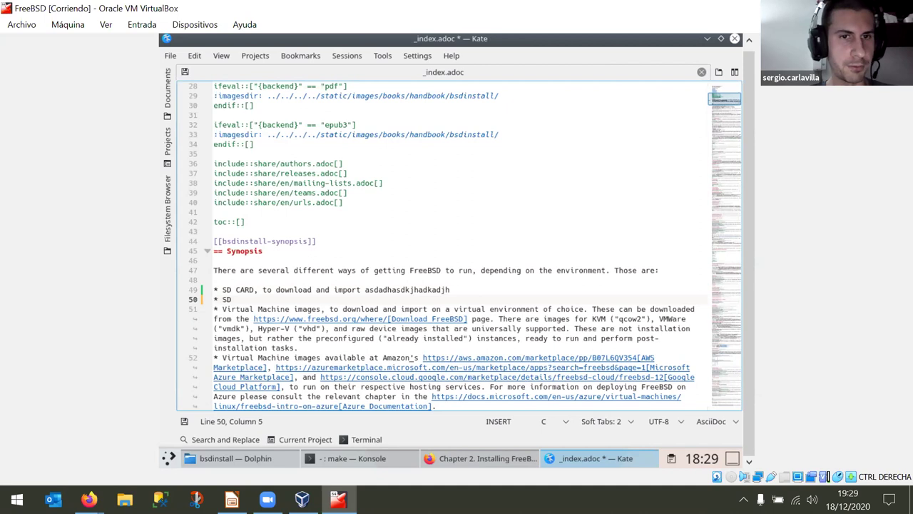
text( CARD, to)
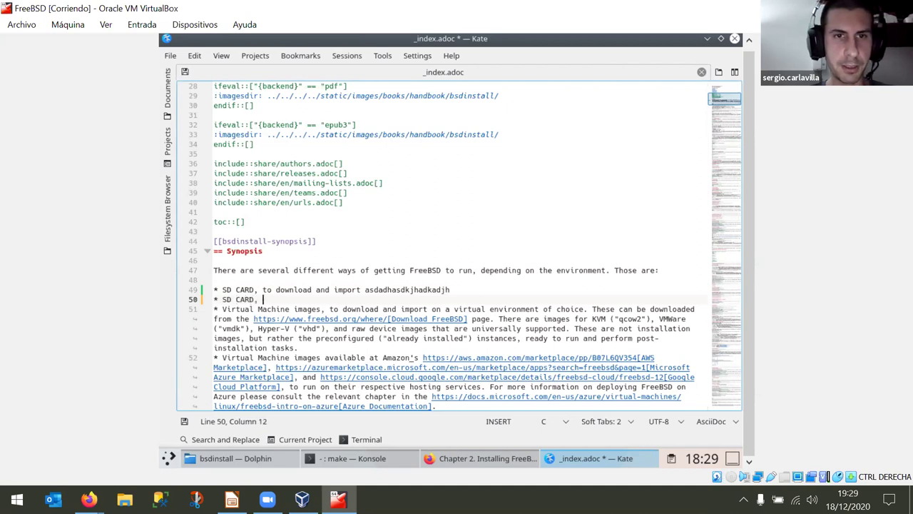
key(BackSpace)
key(BackSpace)
text(para descarga)
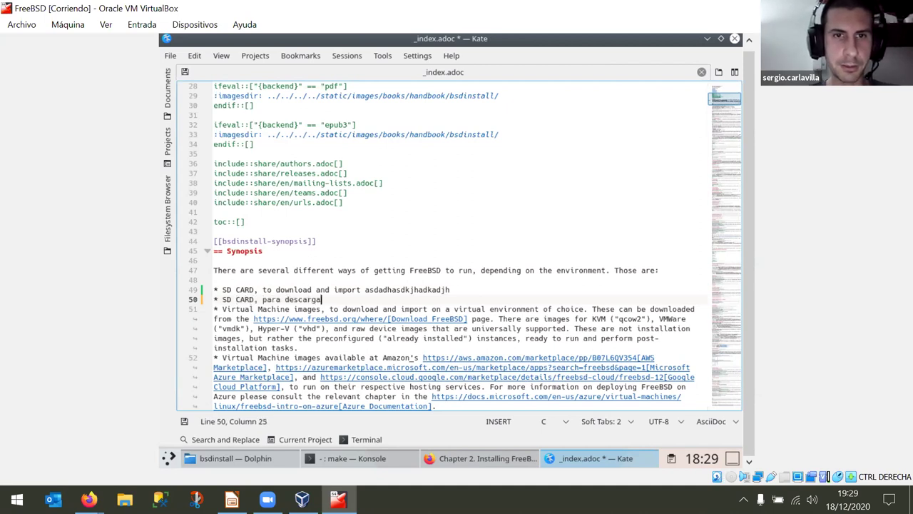
text(r e import)
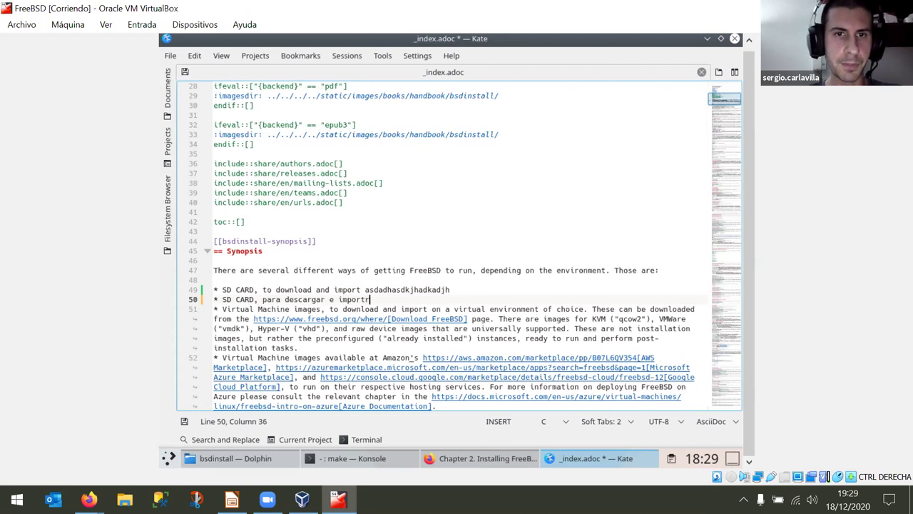
text(ar)
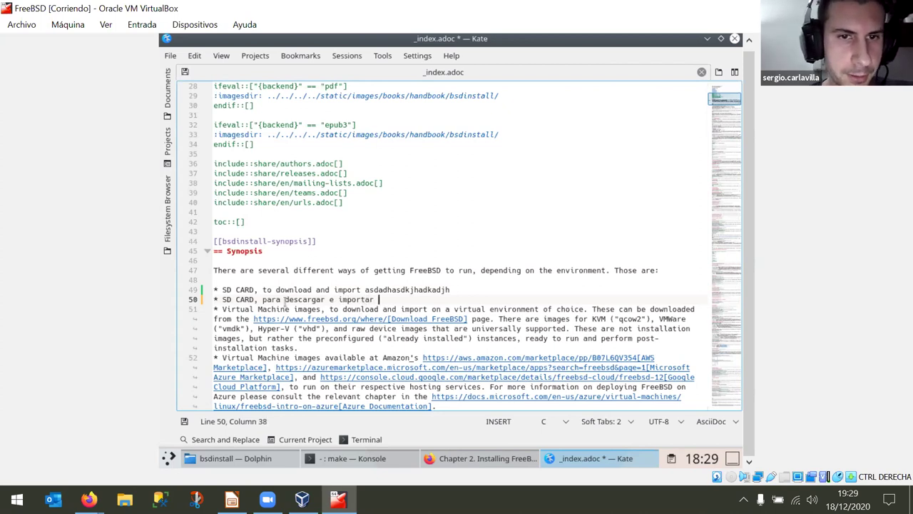
drag(266, 300, 286, 300)
click(388, 302)
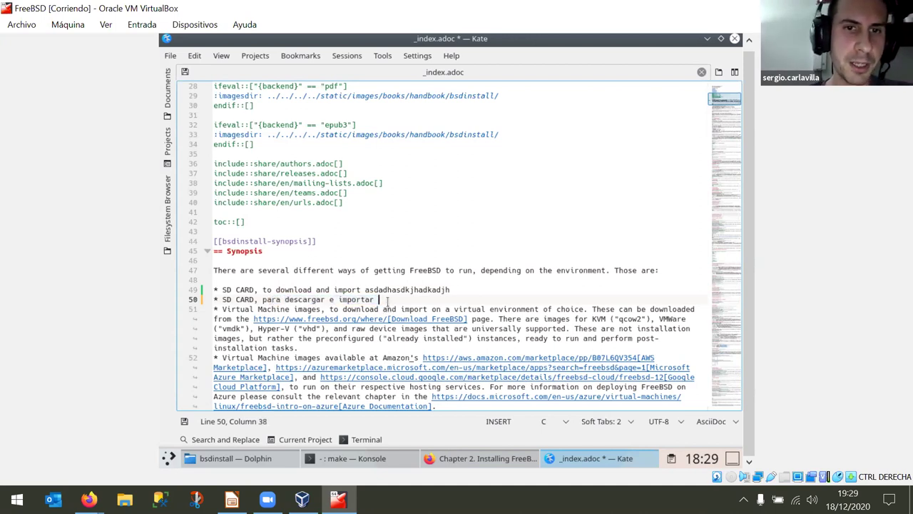
Replace the new bullet's text after "SD CARD," with "para descargar pulse ahí".
key(BackSpace)
key(BackSpace)
key(BackSpace)
key(BackSpace)
key(BackSpace)
key(BackSpace)
key(BackSpace)
key(BackSpace)
key(BackSpace)
key(BackSpace)
key(BackSpace)
key(BackSpace)
key(BackSpace)
key(BackSpace)
key(BackSpace)
key(BackSpace)
key(BackSpace)
key(BackSpace)
key(BackSpace)
key(BackSpace)
key(BackSpace)
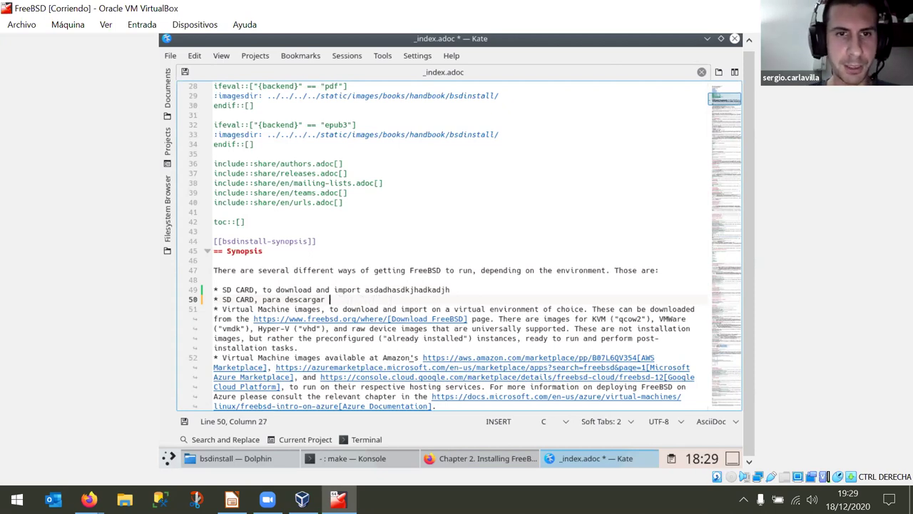
key(BackSpace)
key(BackSpace)
key(BackSpace)
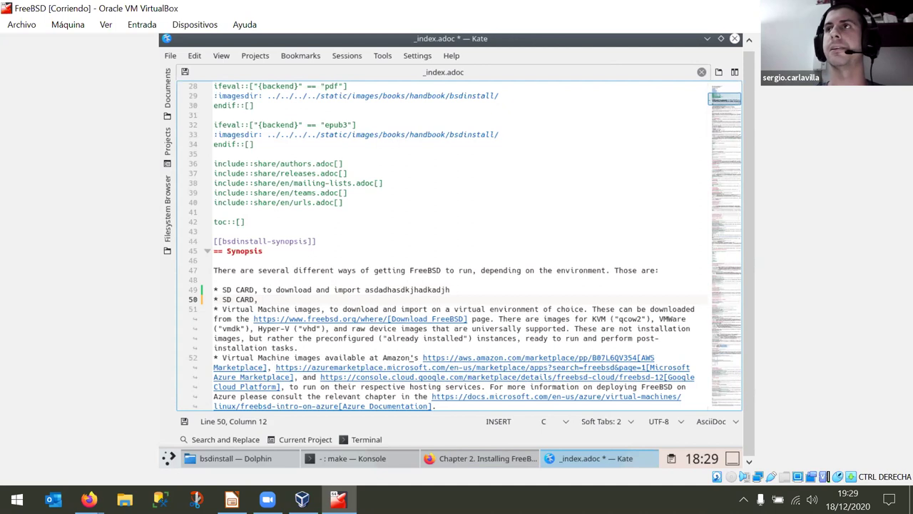
text(para)
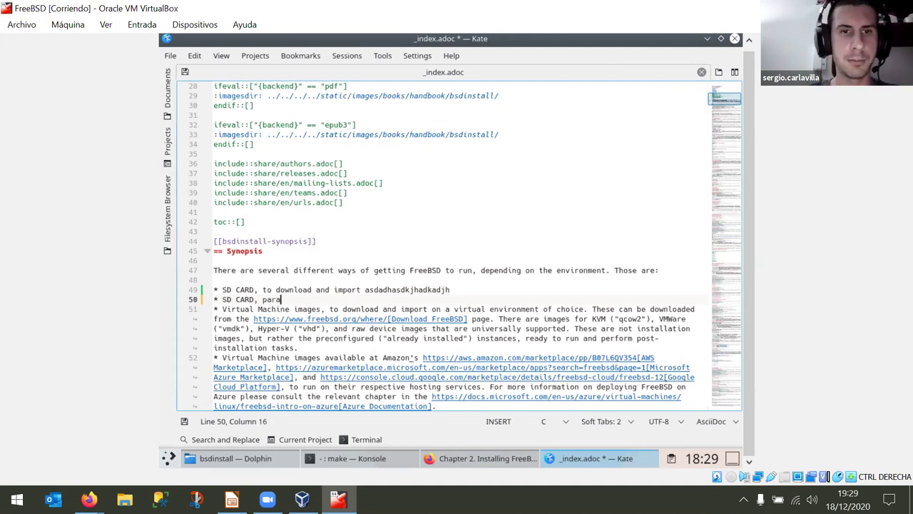
text( descargar pulse ahí)
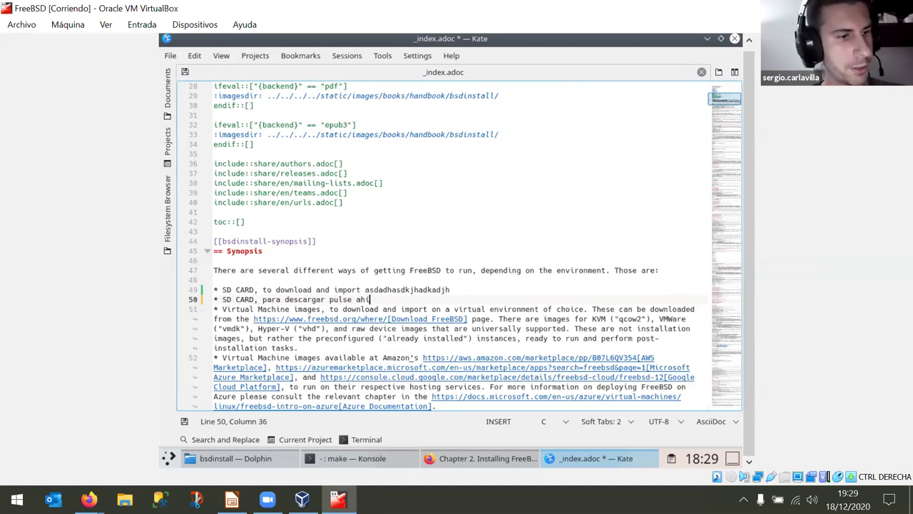
Replace the accented "í" in "ahí" with the HTML entity "&iacute;".
click(370, 309)
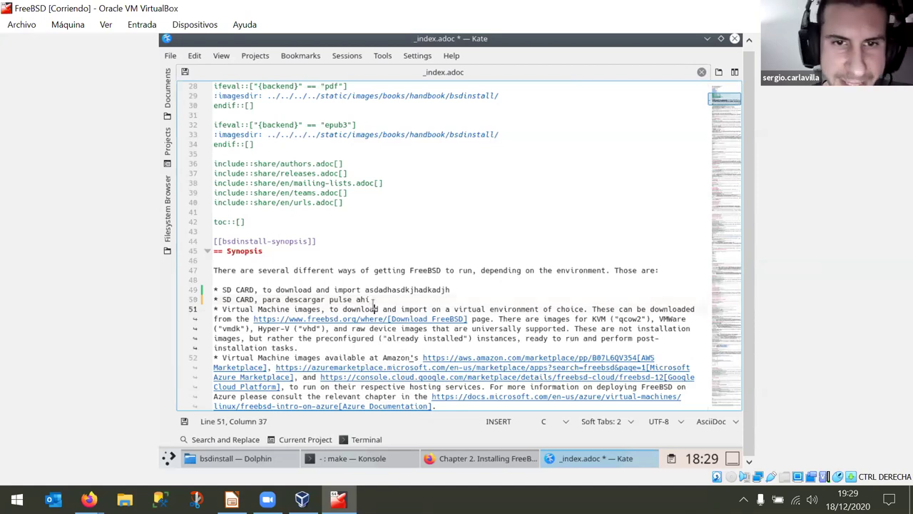
click(368, 299)
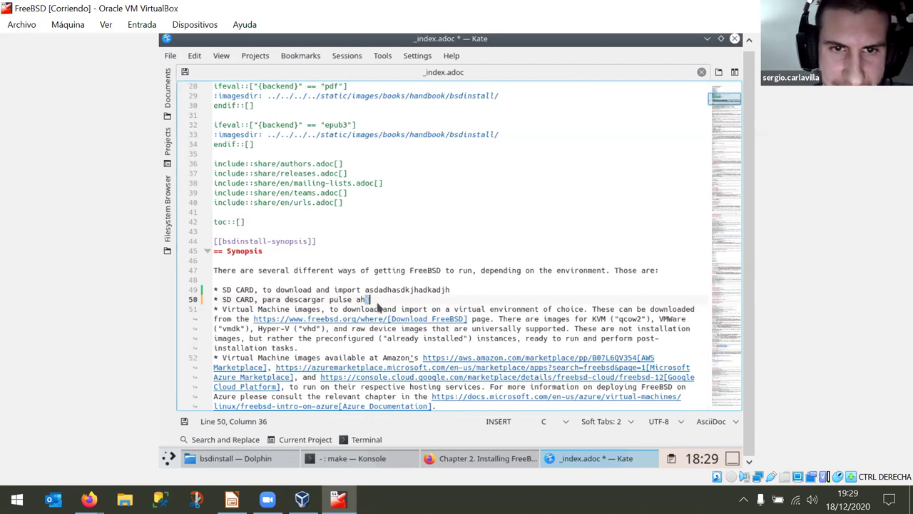
key(BackSpace)
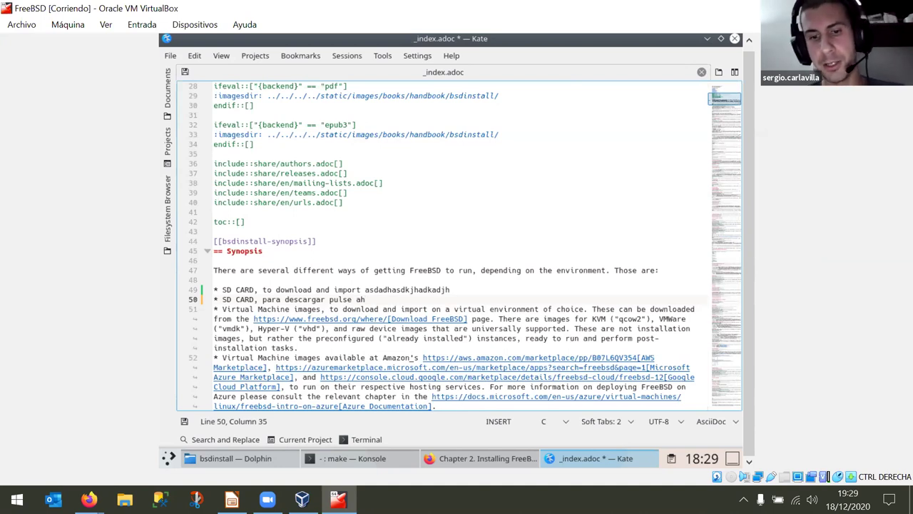
text(&)
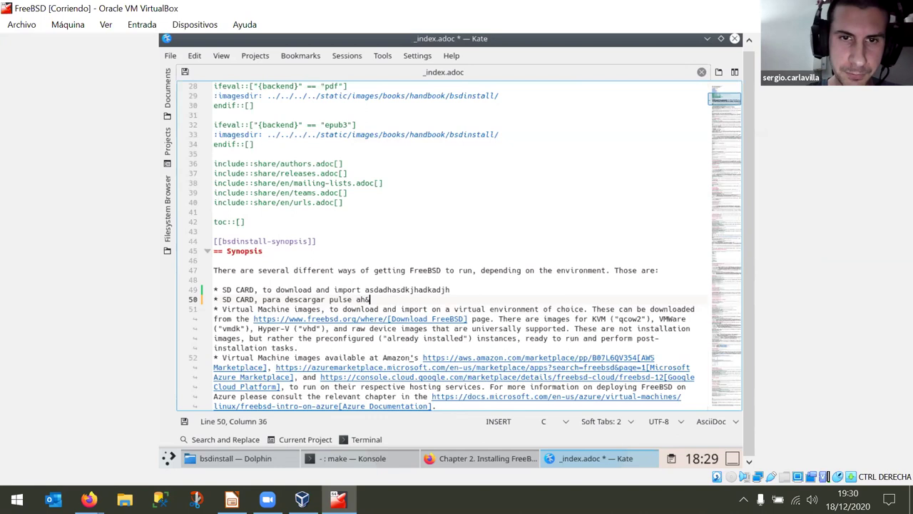
text(iacute;)
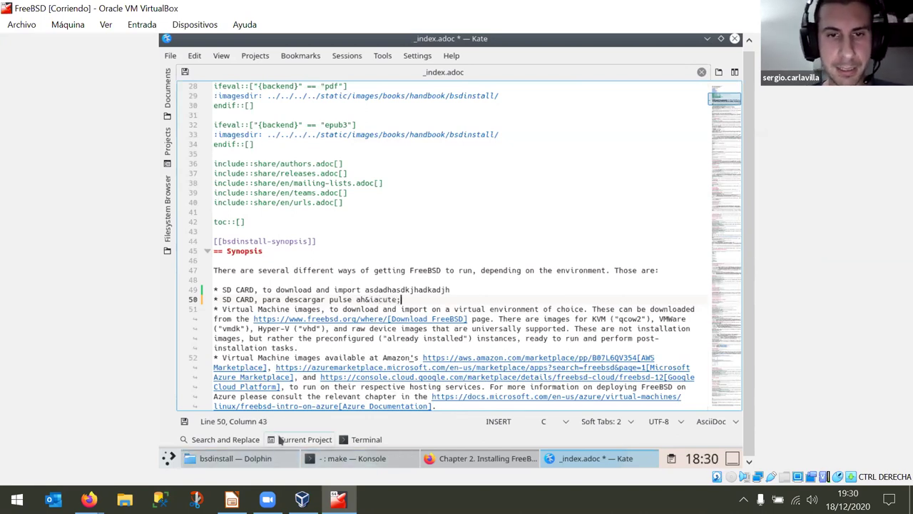
Switch to LibreOffice Impress to view the "AsciiDoc vs Docbook syntax" slide, and return to the FreeBSD virtual machine.
click(232, 499)
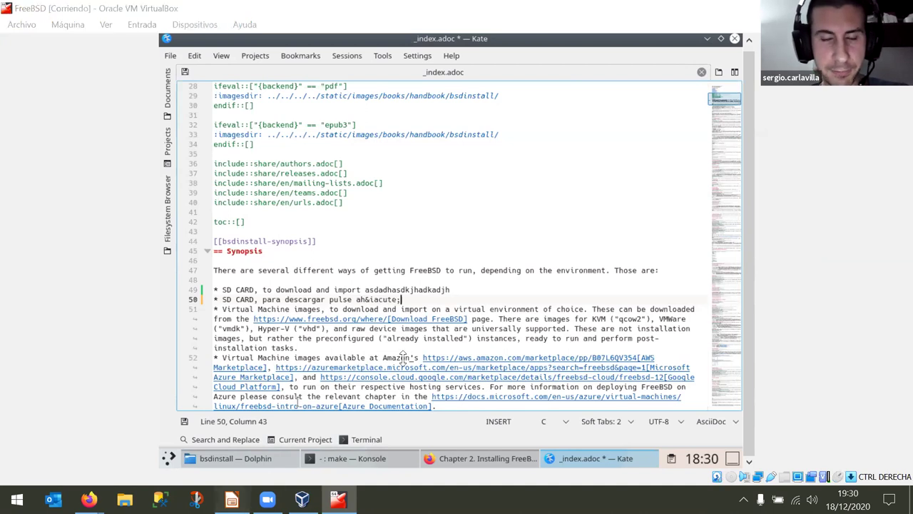
click(551, 283)
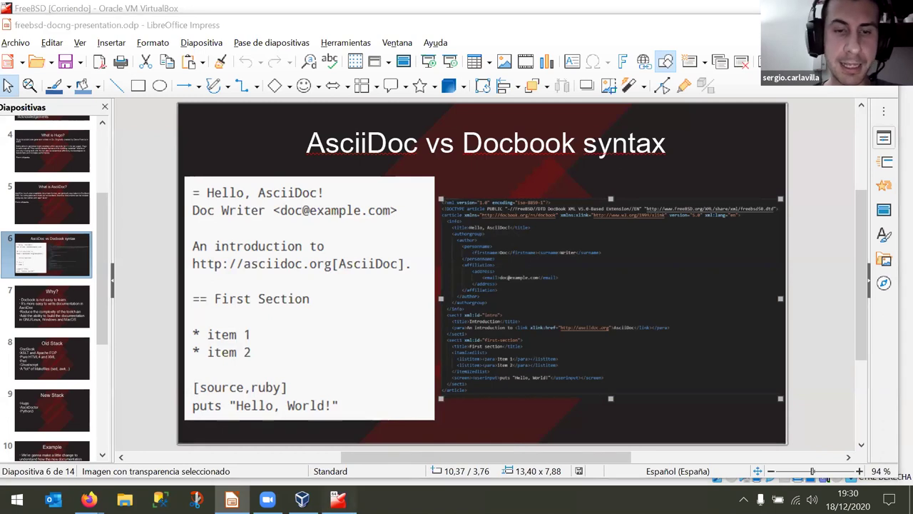
click(338, 499)
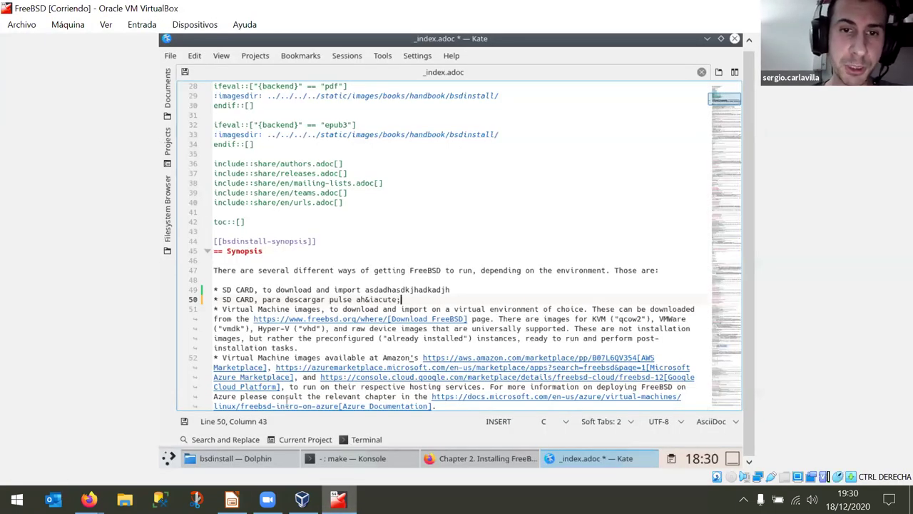
Highlight the "&iacute;" entity in the second SD CARD bullet and append "ñ &ntilde;" at the end of that line.
drag(371, 300, 402, 300)
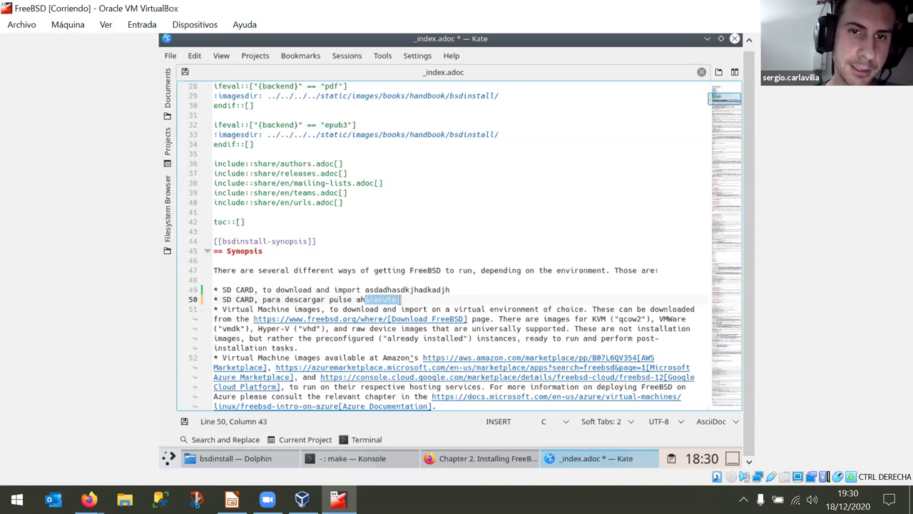
click(434, 302)
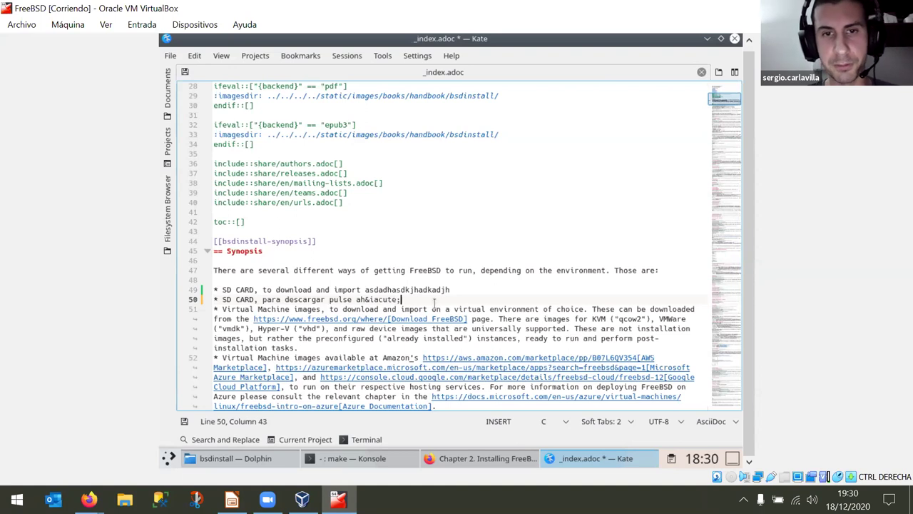
text(á)
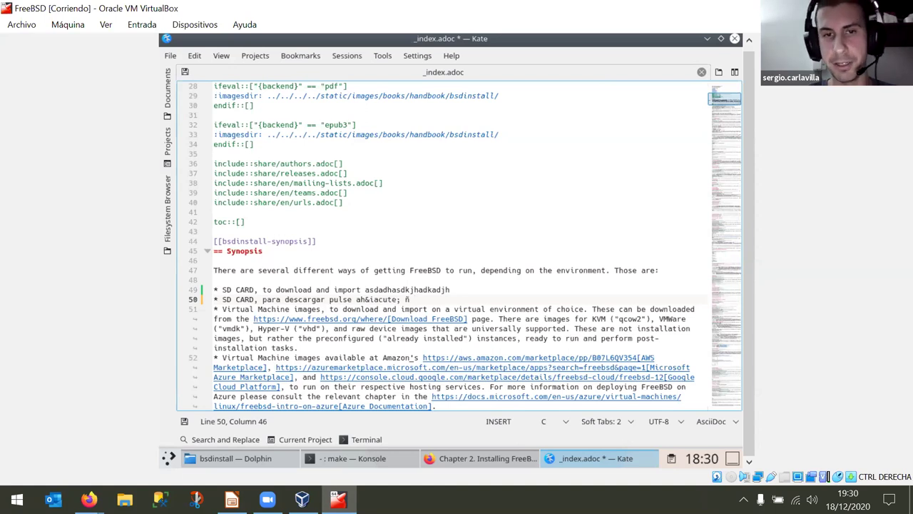
text( &ntilde;)
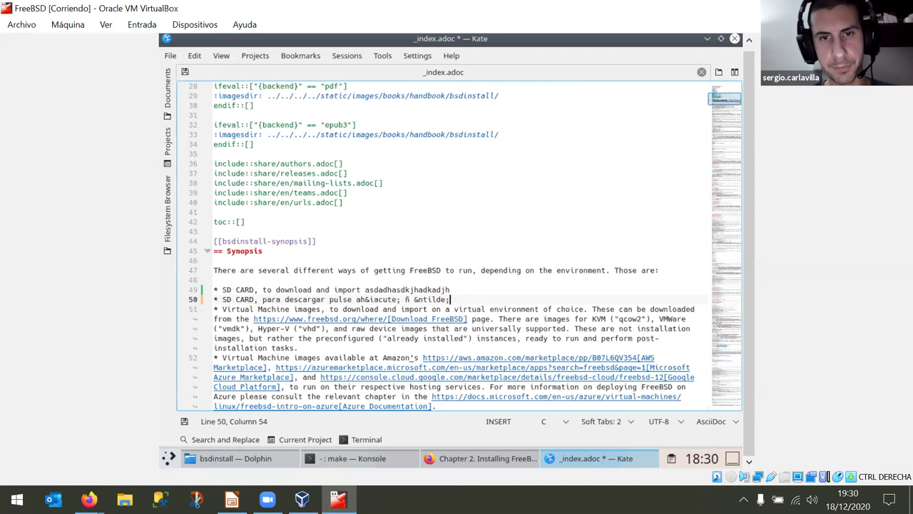
Erase the text after "SD CARD," in the second SD CARD bullet, trying a question mark after "pulse" on the way.
key(BackSpace)
key(BackSpace)
key(BackSpace)
key(BackSpace)
key(BackSpace)
key(BackSpace)
key(BackSpace)
key(BackSpace)
key(BackSpace)
key(BackSpace)
key(BackSpace)
key(BackSpace)
key(BackSpace)
key(BackSpace)
key(BackSpace)
key(BackSpace)
key(BackSpace)
key(BackSpace)
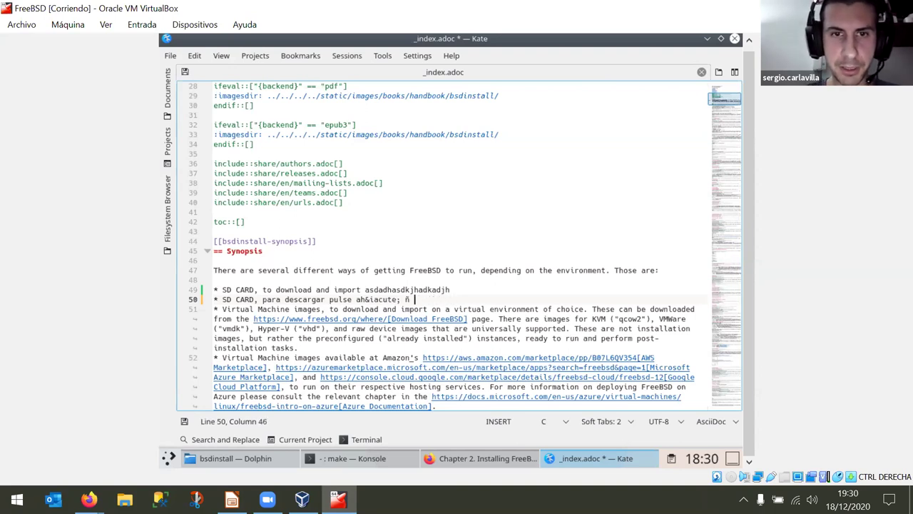
key(BackSpace)
key(BackSpace)
key(BackSpace)
key(BackSpace)
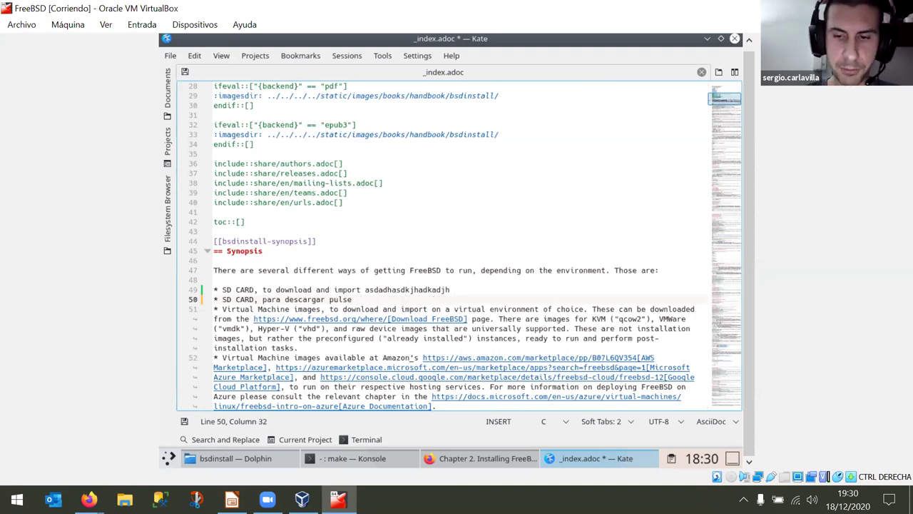
text(?)
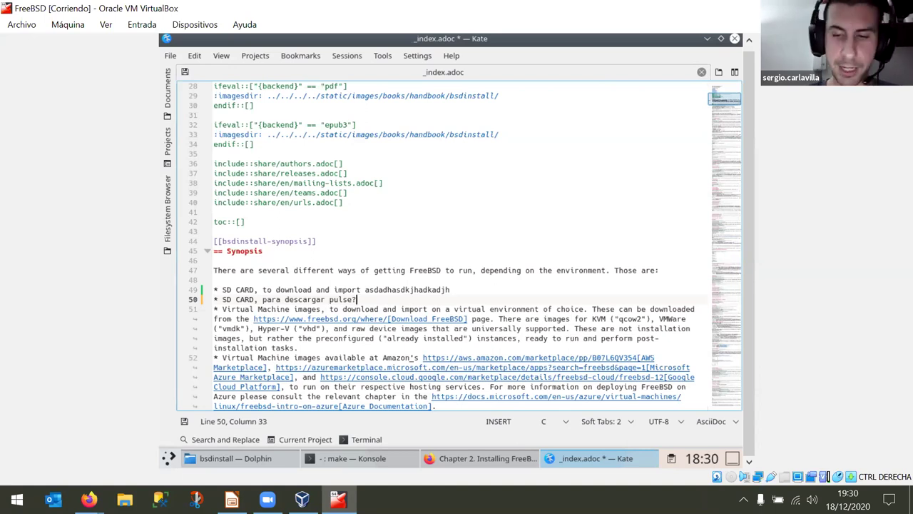
key(BackSpace)
key(BackSpace)
key(BackSpace)
key(BackSpace)
key(BackSpace)
key(BackSpace)
key(BackSpace)
key(BackSpace)
key(BackSpace)
key(BackSpace)
key(BackSpace)
key(BackSpace)
key(BackSpace)
key(BackSpace)
key(BackSpace)
key(BackSpace)
key(BackSpace)
key(BackSpace)
key(BackSpace)
key(BackSpace)
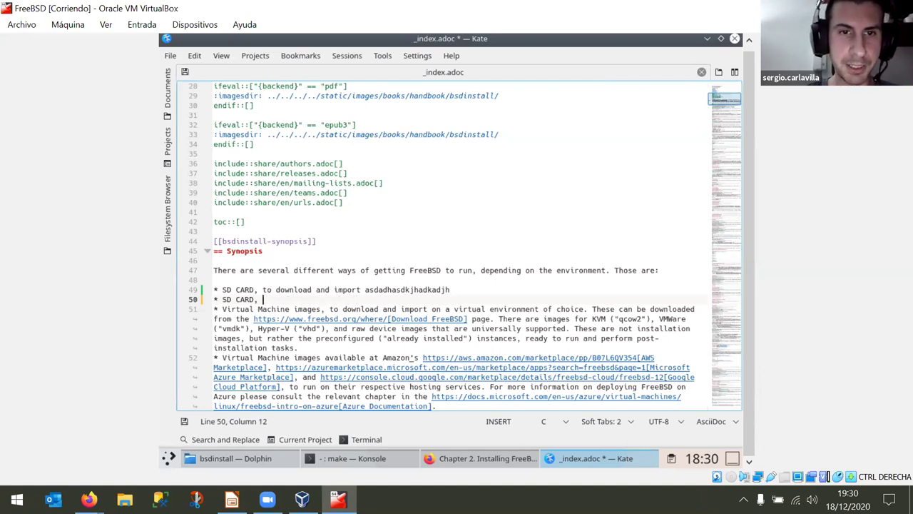
Try "¿para qué" after "SD CARD," in the second bullet, erase it, and enter "&" in its place.
text(¿para qué)
key(BackSpace)
key(BackSpace)
key(BackSpace)
key(BackSpace)
key(BackSpace)
key(BackSpace)
key(BackSpace)
key(BackSpace)
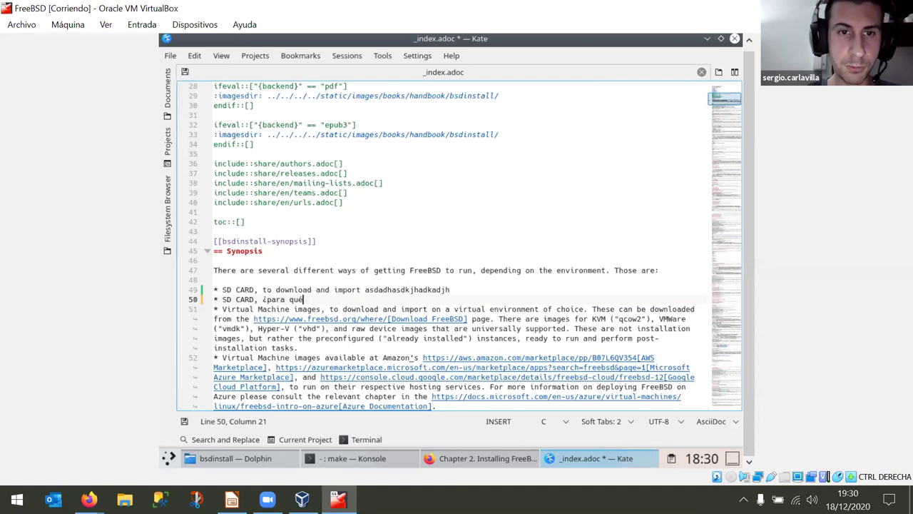
key(BackSpace)
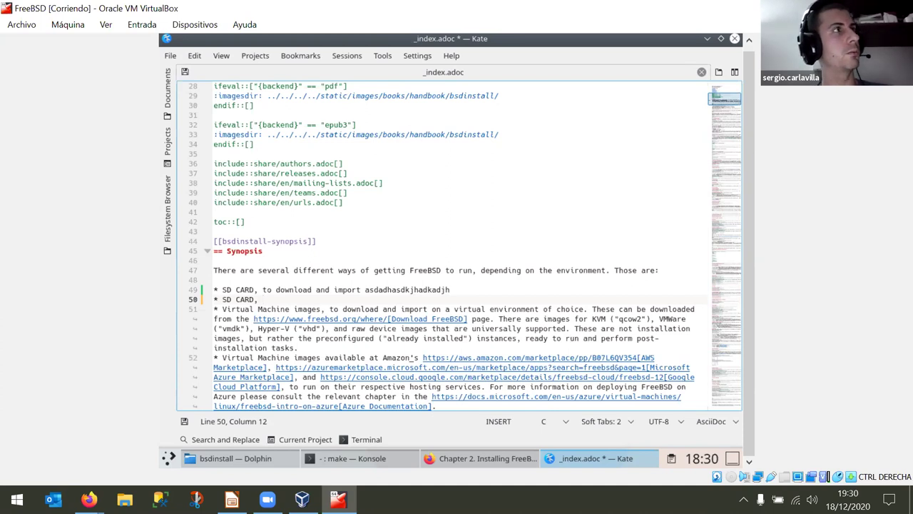
text(&)
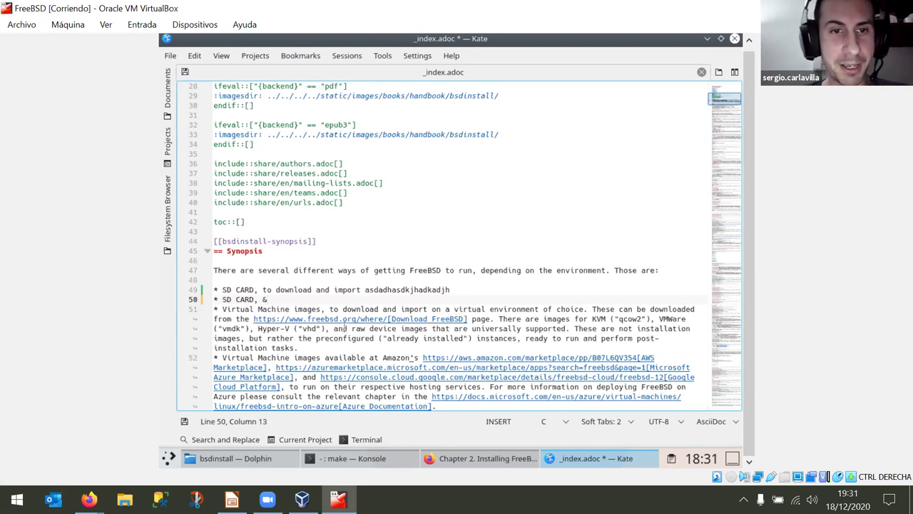
View the served chapter in Firefox, return to Kate, and delete both SD CARD bullets from the Synopsis list.
click(478, 461)
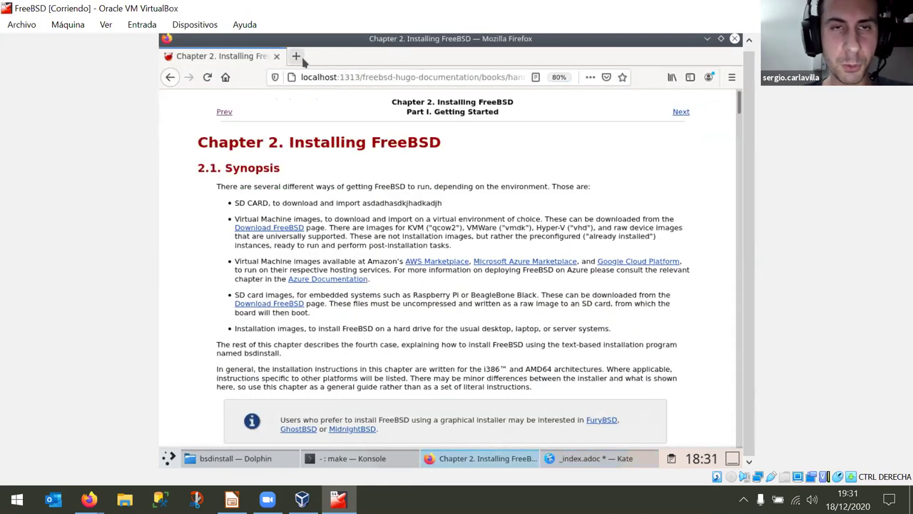
click(626, 461)
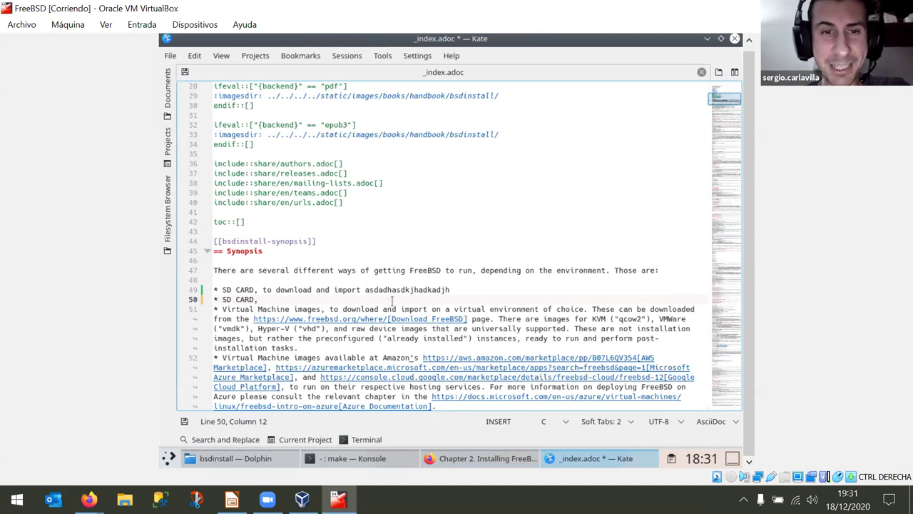
drag(308, 299, 215, 289)
key(BackSpace)
key(BackSpace)
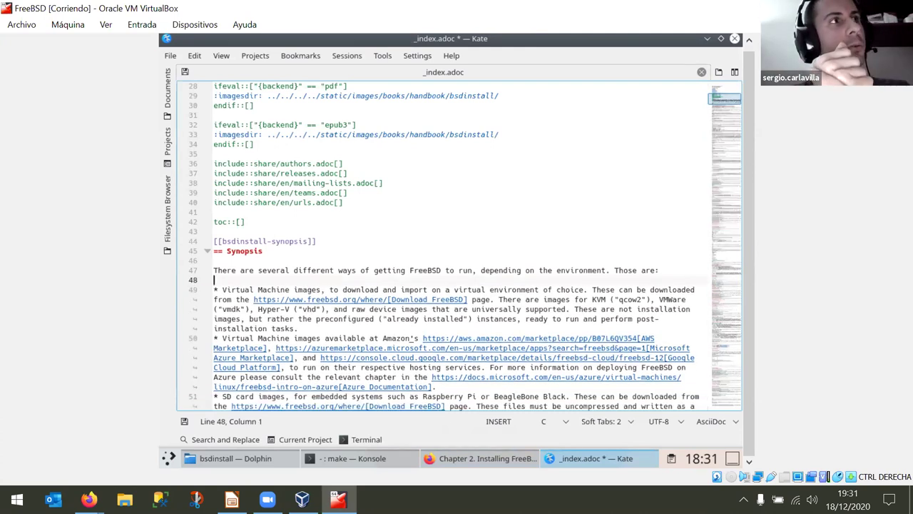
click(454, 290)
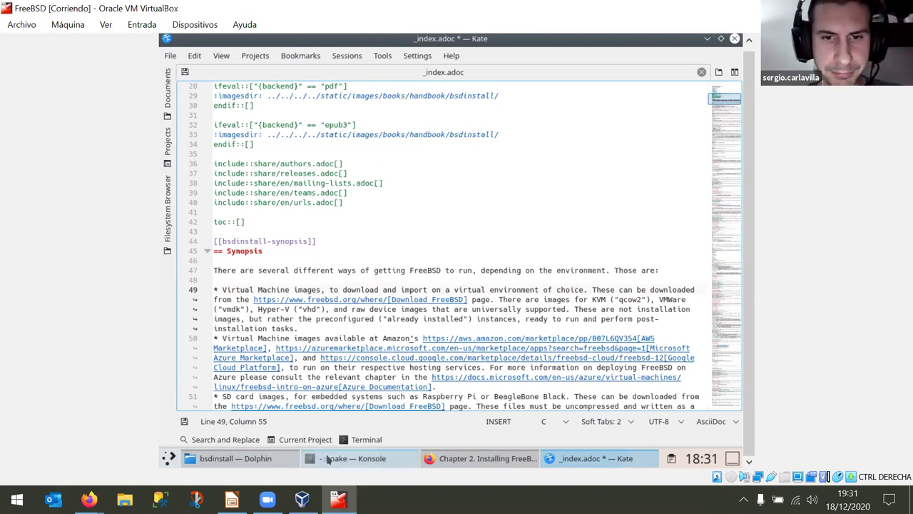
mouse_move(271, 451)
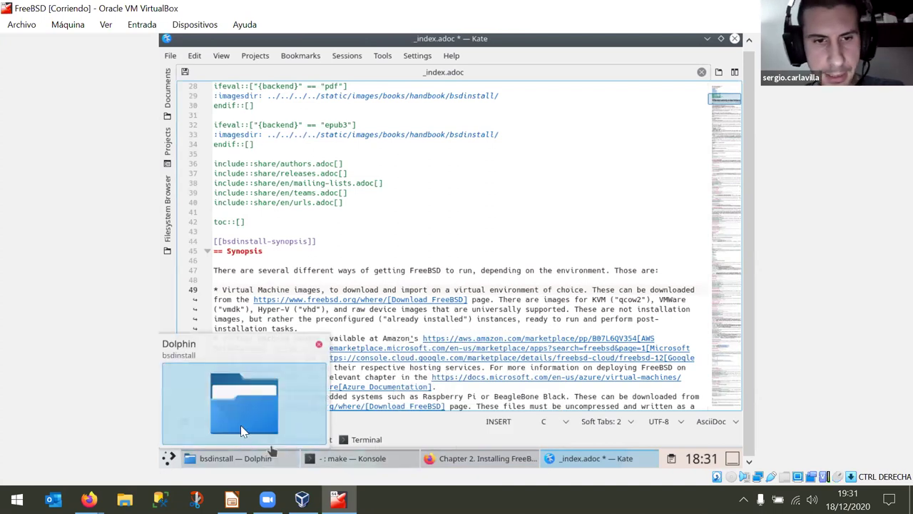
click(232, 498)
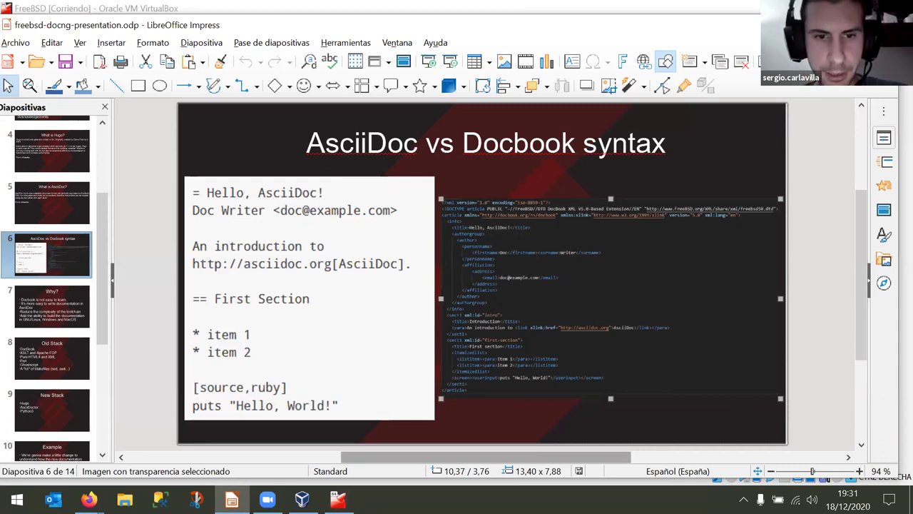
click(338, 499)
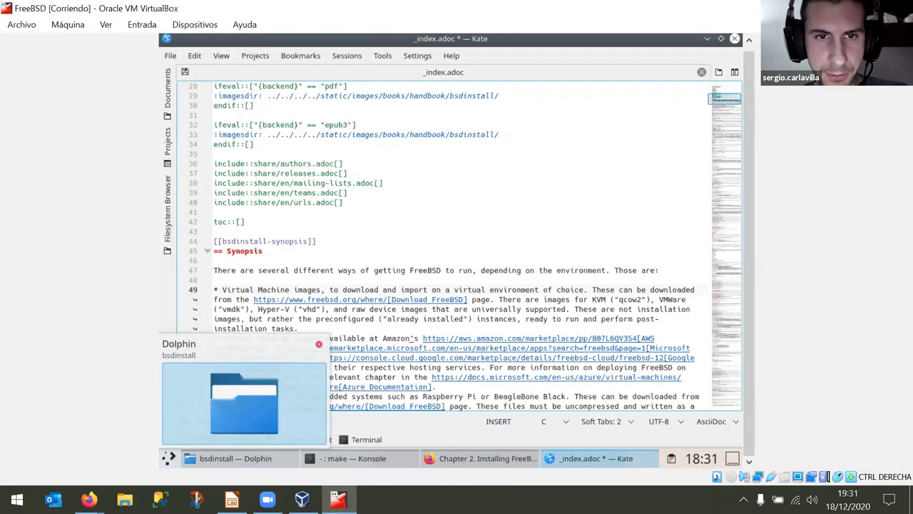
click(361, 269)
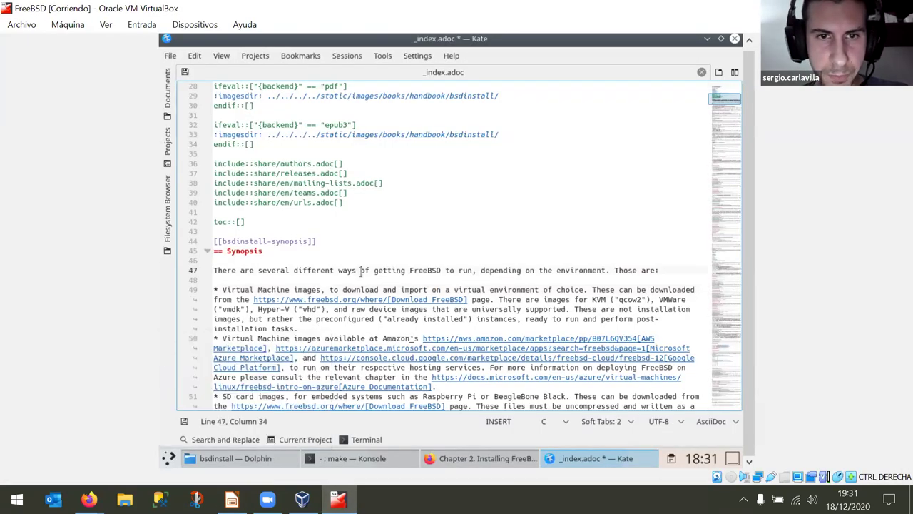
Break the Synopsis intro sentence after "FreeBSD to" and split the first Virtual Machine images bullet over several shorter lines.
click(453, 270)
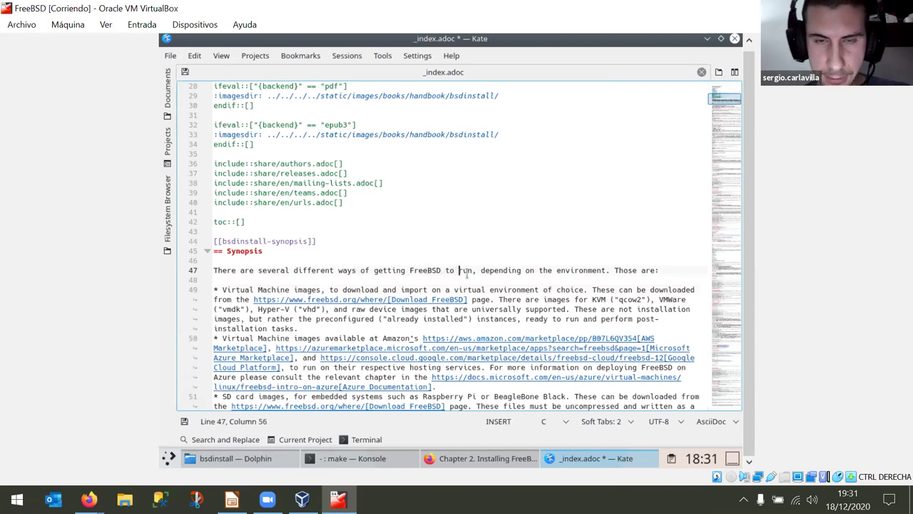
key(Return)
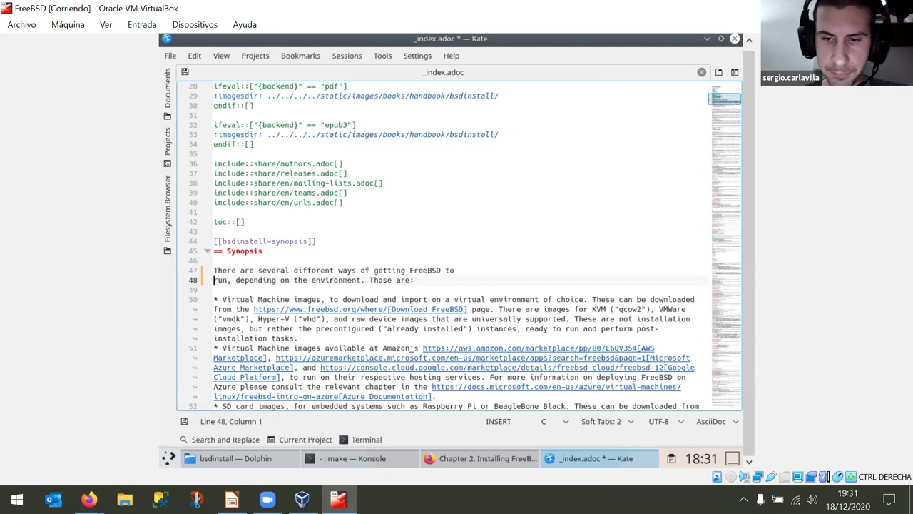
key(End)
key(Return)
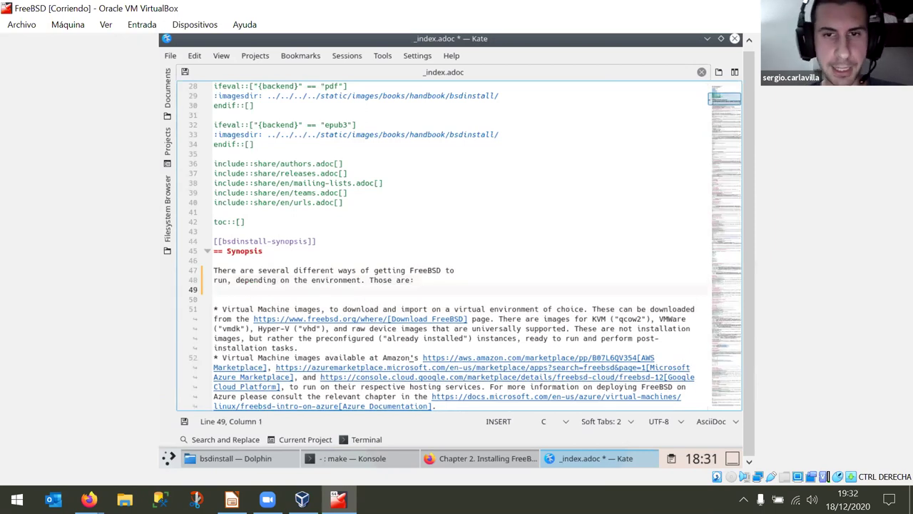
click(454, 309)
key(Return)
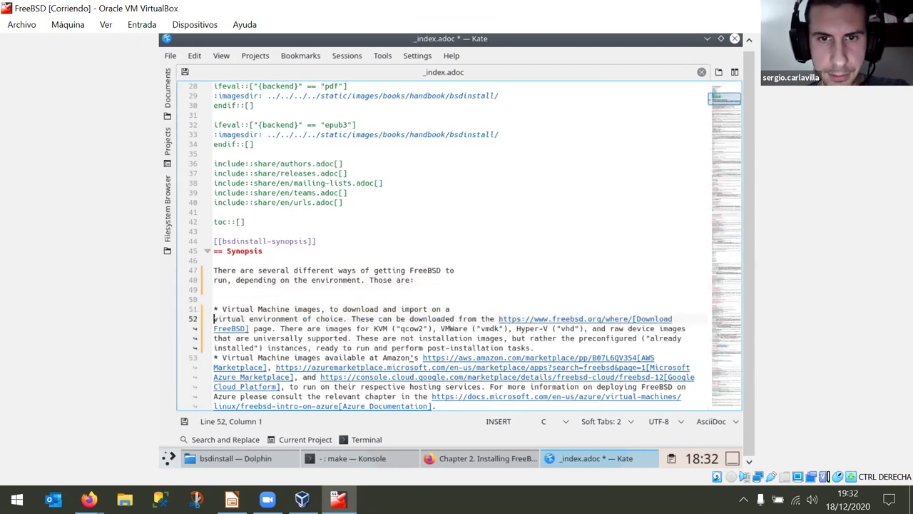
click(458, 319)
key(Return)
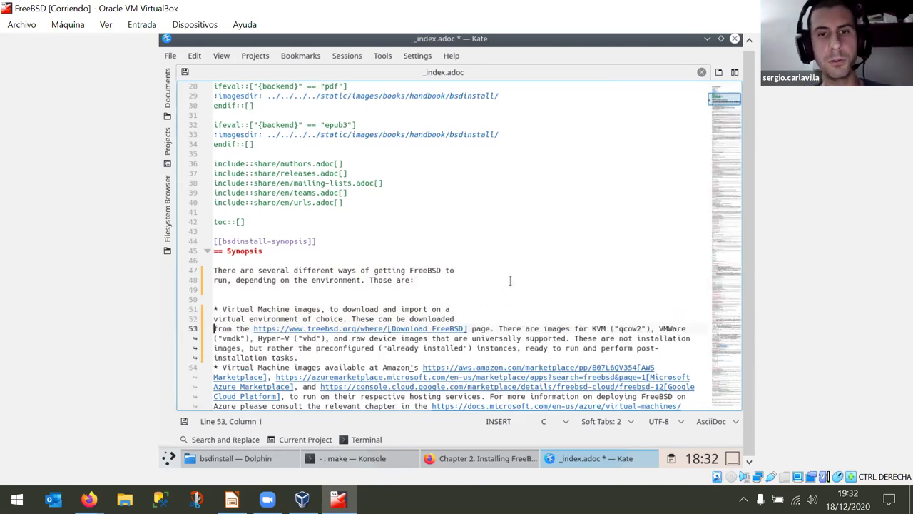
Rejoin the split lines of the Synopsis intro and first bullet, and remove the extra blank line between them.
click(468, 280)
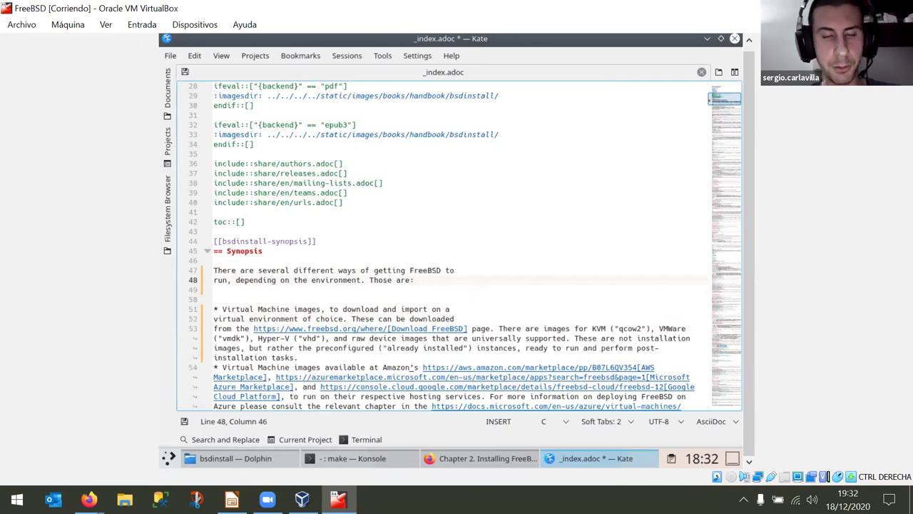
click(489, 309)
key(ctrl+j)
key(ctrl+j)
click(473, 270)
key(ctrl+j)
click(214, 289)
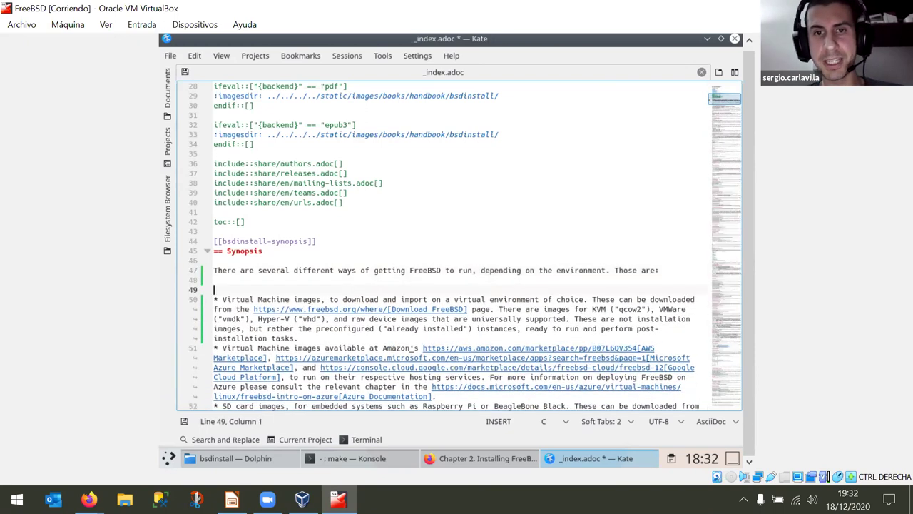
key(BackSpace)
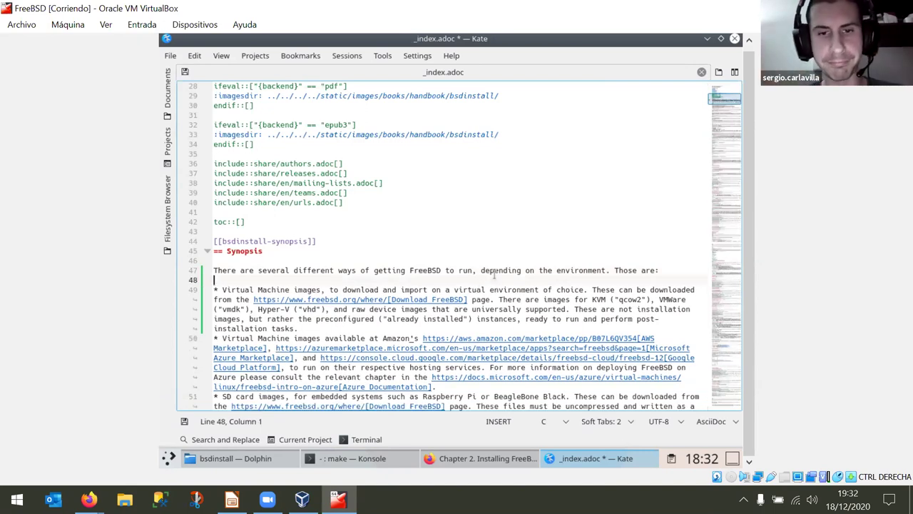
Insert an empty [WARNING] block delimited by "====" lines after the paragraph ending "as a set of literal instructions.".
scroll(380, 216, up, 7)
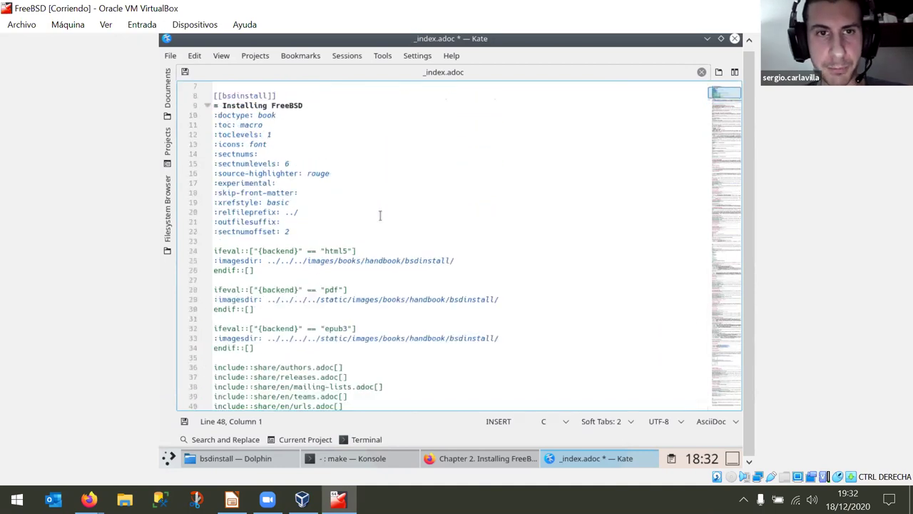
scroll(381, 215, down, 5)
scroll(292, 319, down, 4)
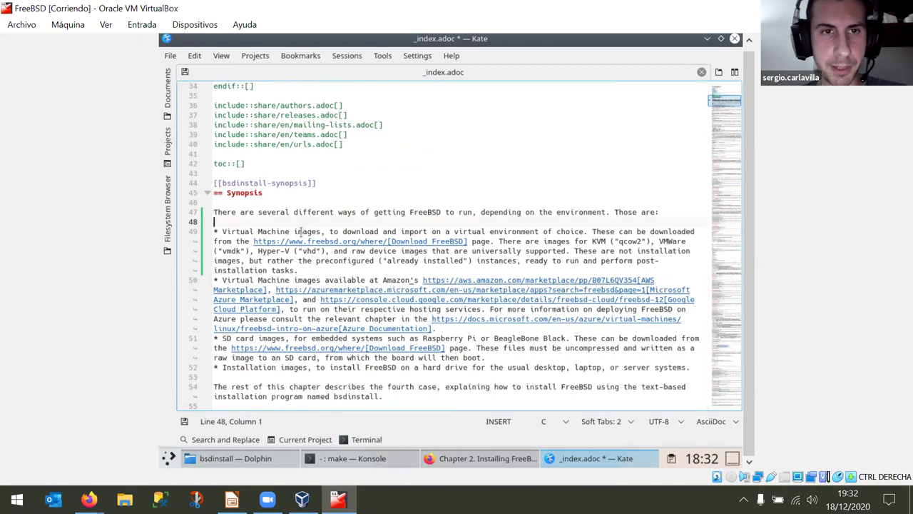
scroll(301, 233, down, 7)
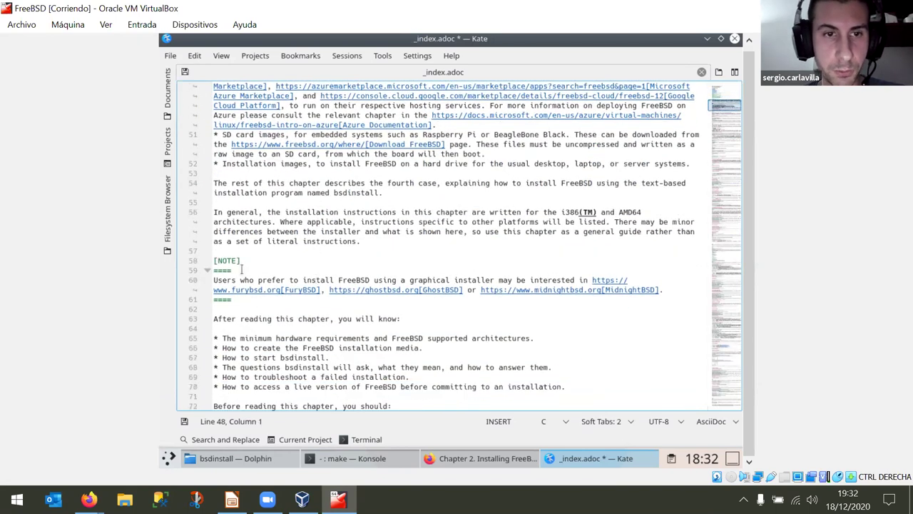
triple_click(242, 269)
click(379, 244)
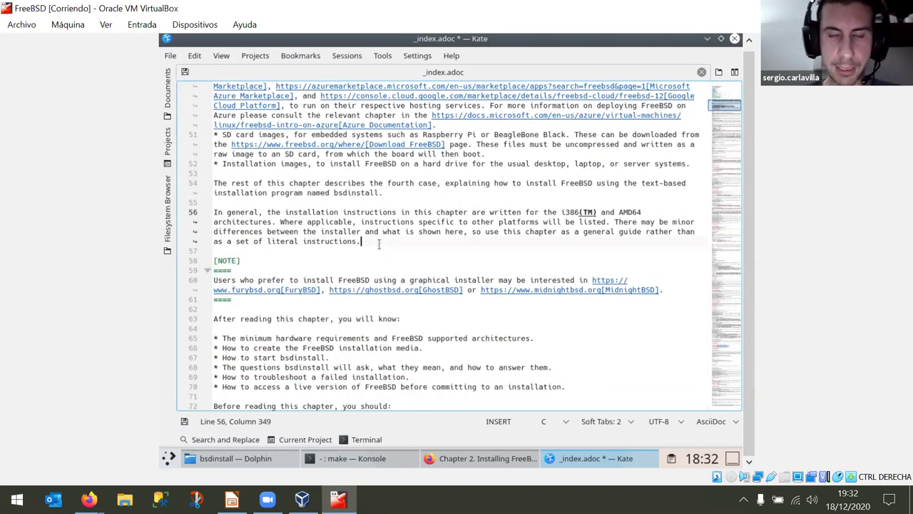
key(Return)
key(Return)
text([WARNING])
key(Return)
text(====)
key(Return)
key(Return)
text(=)
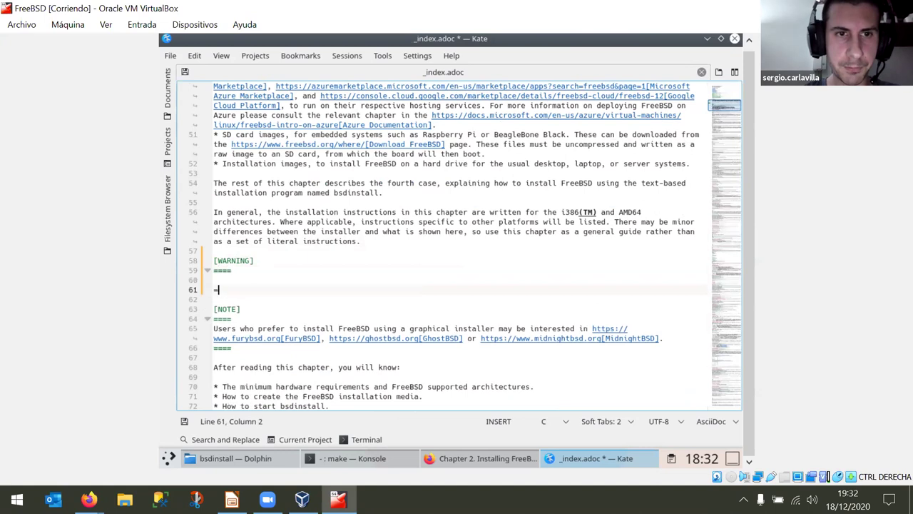
text(===)
Enter "This is a warning" inside the [WARNING] block and save the file.
key(Up)
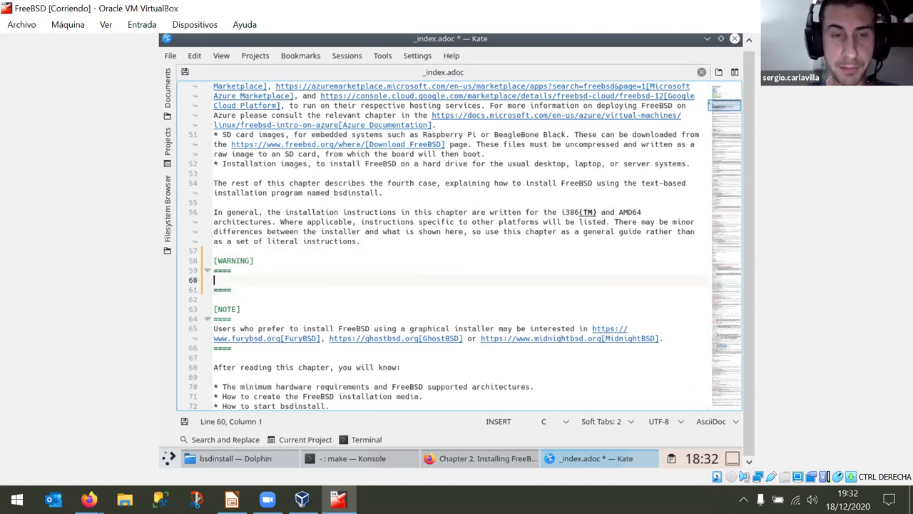
text(This is a warning)
key(ctrl+s)
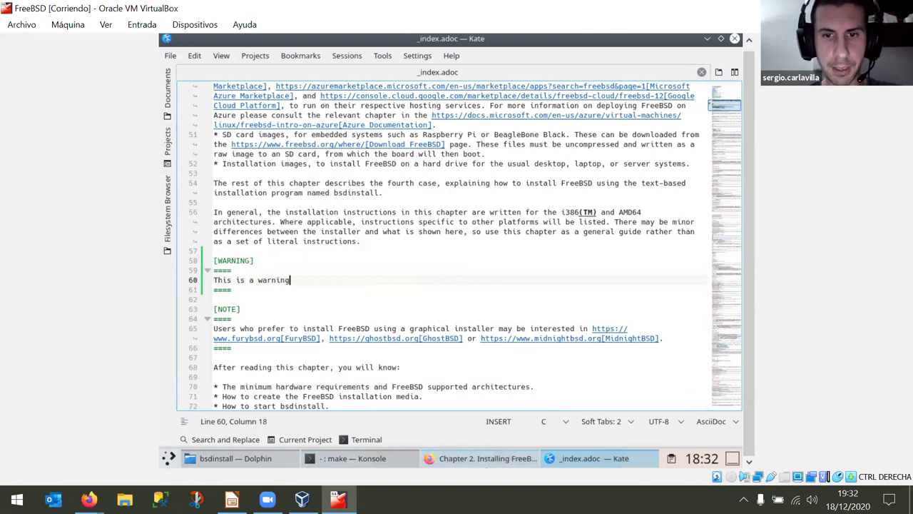
Switch to Firefox and look through the served chapter for the added warning block.
key(alt+Tab)
drag(739, 103, 739, 108)
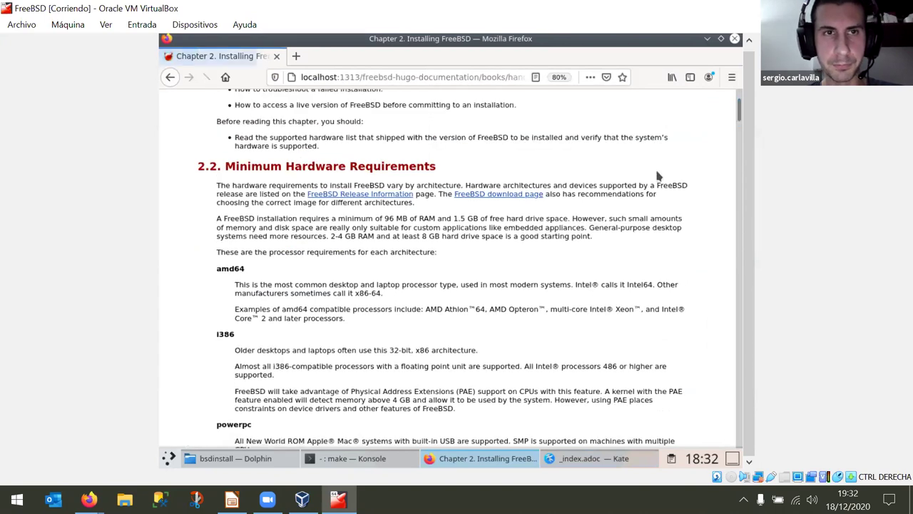
scroll(739, 122, down, 7)
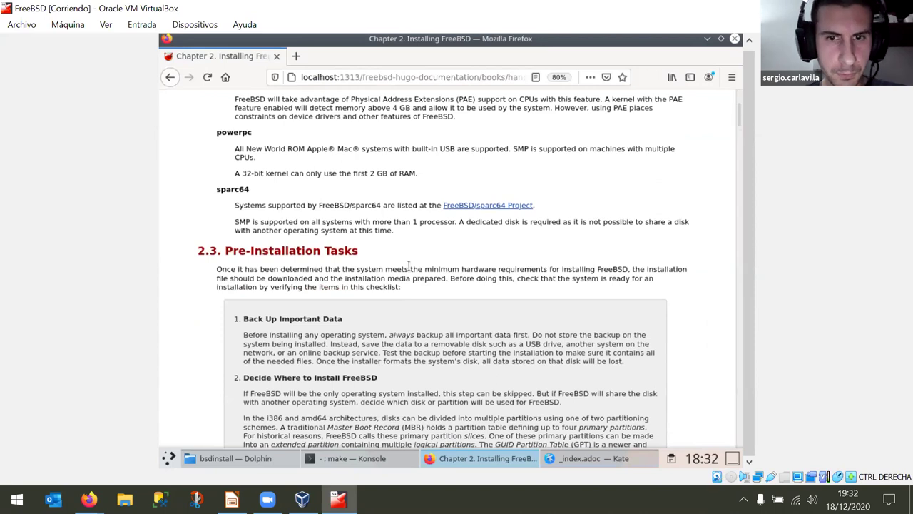
Copy "eneral, the installation" from the paragraph above the warning in Kate and search the Firefox page for it.
key(alt+Tab)
click(303, 288)
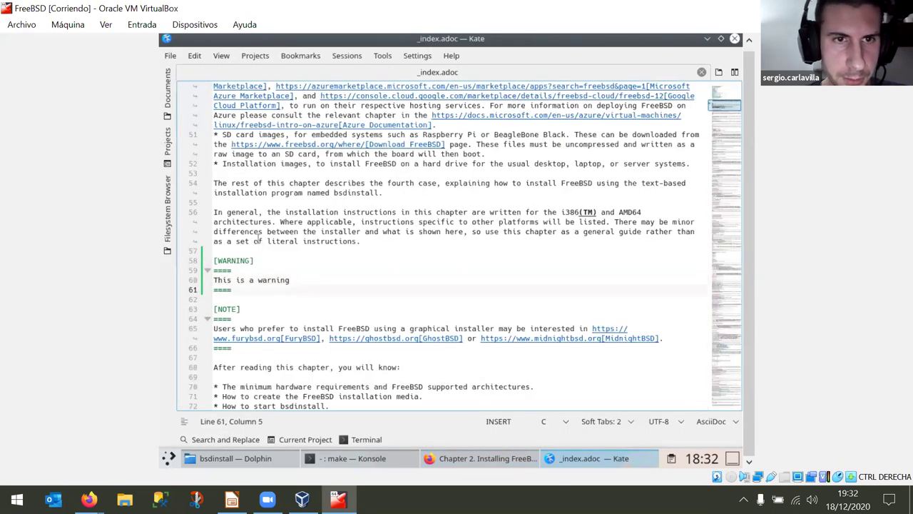
drag(229, 214, 343, 214)
key(ctrl+c)
key(alt+Tab)
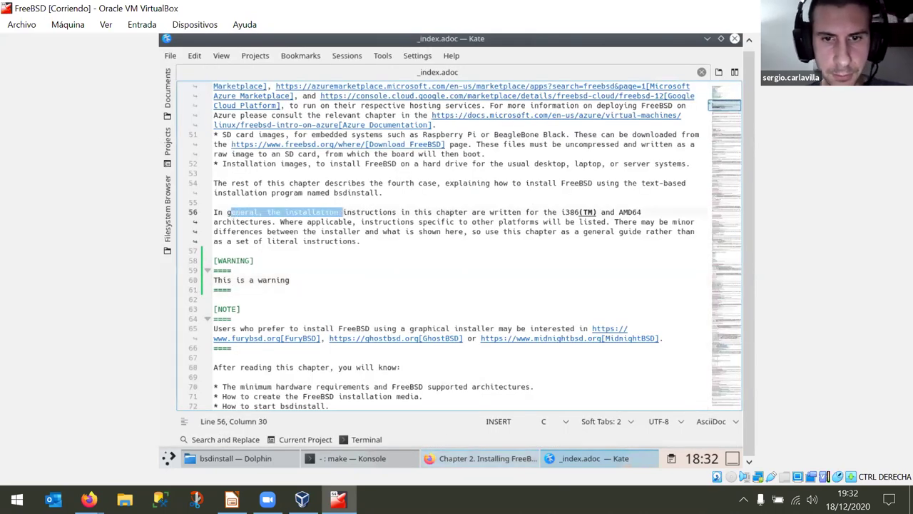
key(ctrl+f)
key(ctrl+v)
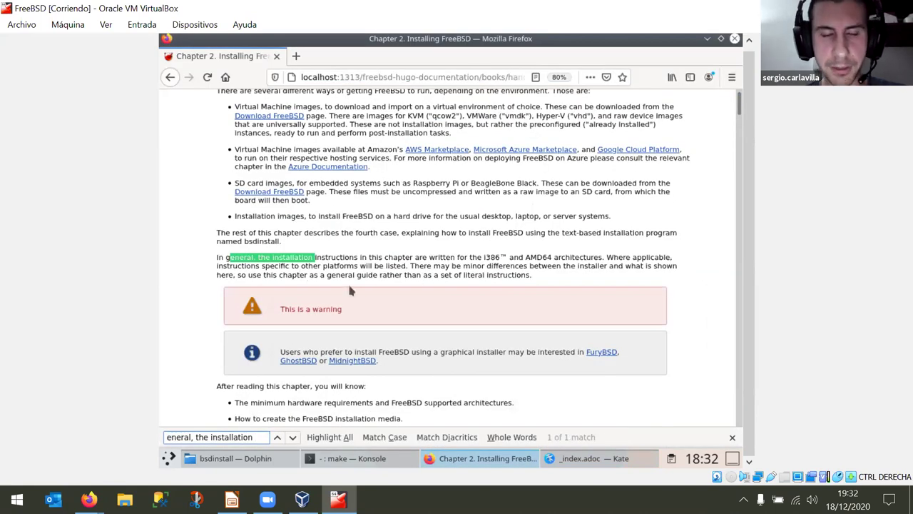
Return to Kate, change the block label from WARNING to TIP, and view the served chapter in Firefox.
click(585, 458)
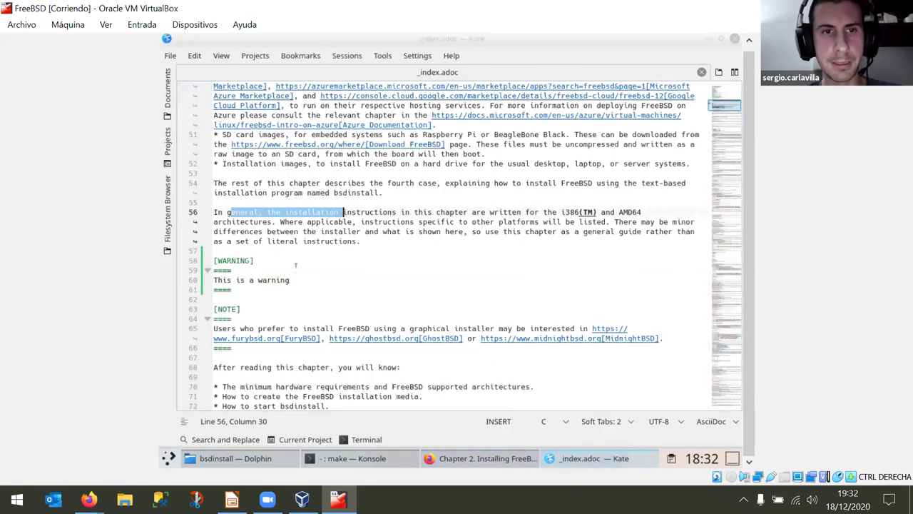
double_click(239, 262)
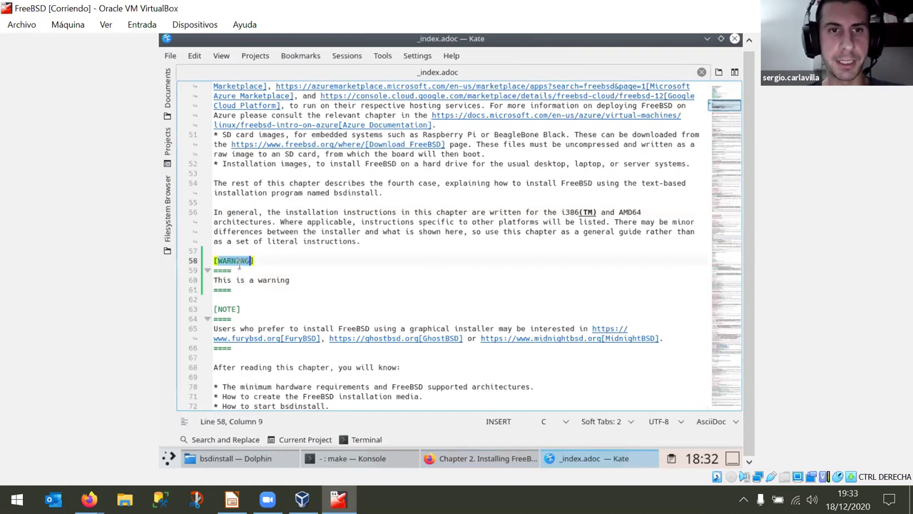
text(TIP)
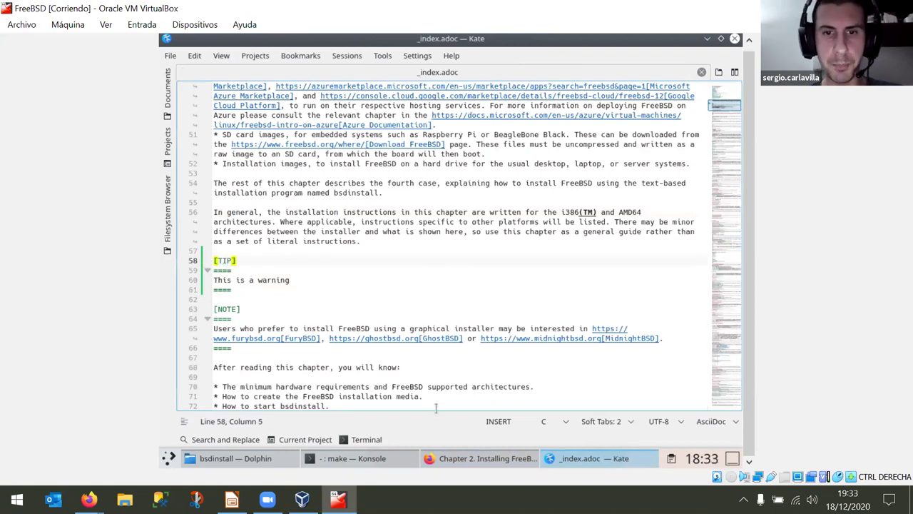
click(452, 458)
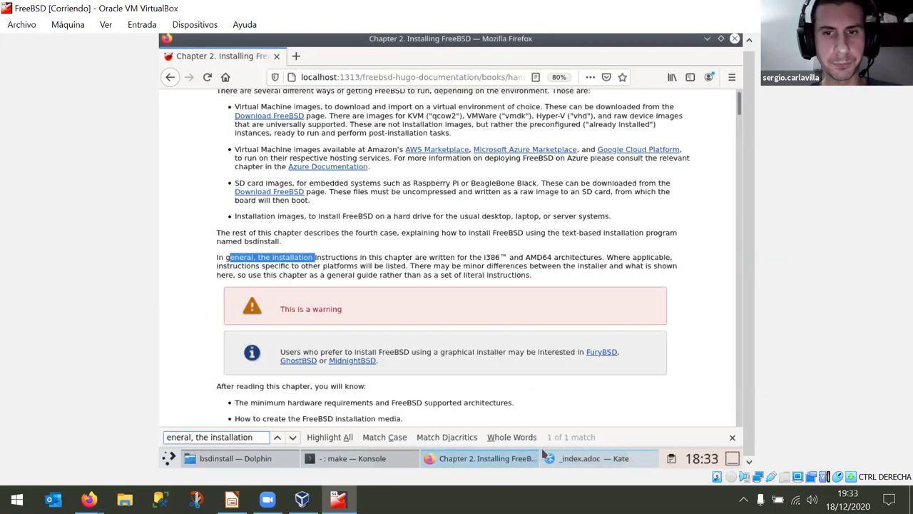
mouse_move(547, 455)
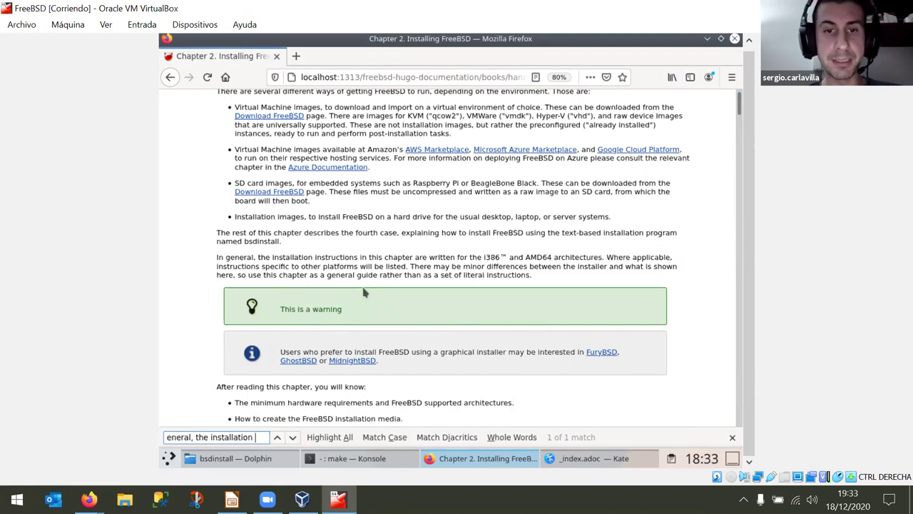
Return to Kate, delete the whole [TIP] block with its surplus blank line, and save the file.
click(589, 458)
click(254, 287)
drag(254, 287, 214, 262)
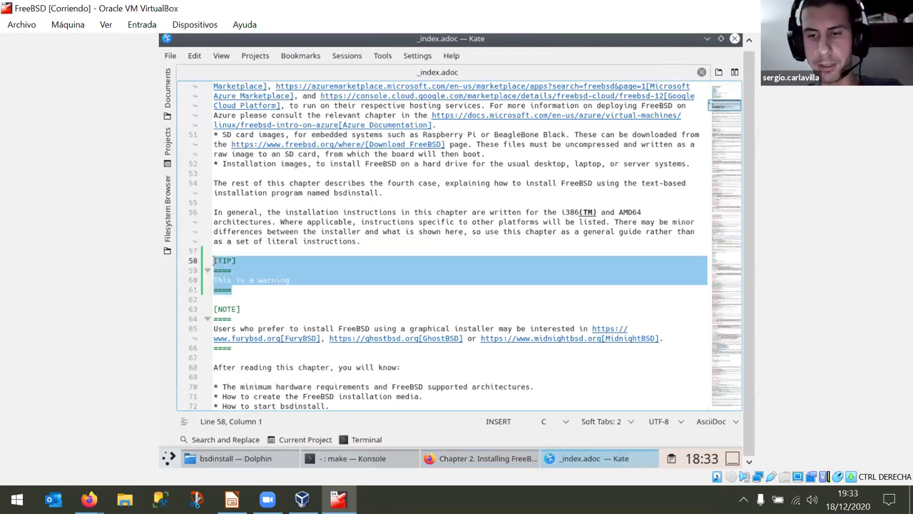
key(BackSpace)
key(BackSpace)
key(ctrl+s)
Examine the attribute lines at the start of the file and highlight the [[bsdinstall]] anchor above the chapter title.
scroll(299, 262, down, 1)
scroll(300, 262, up, 5)
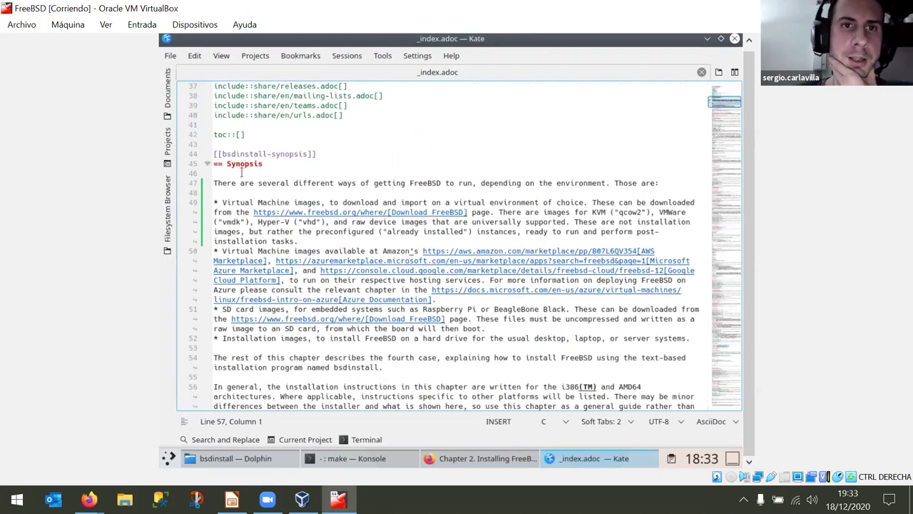
scroll(242, 172, up, 12)
drag(236, 161, 255, 259)
click(256, 261)
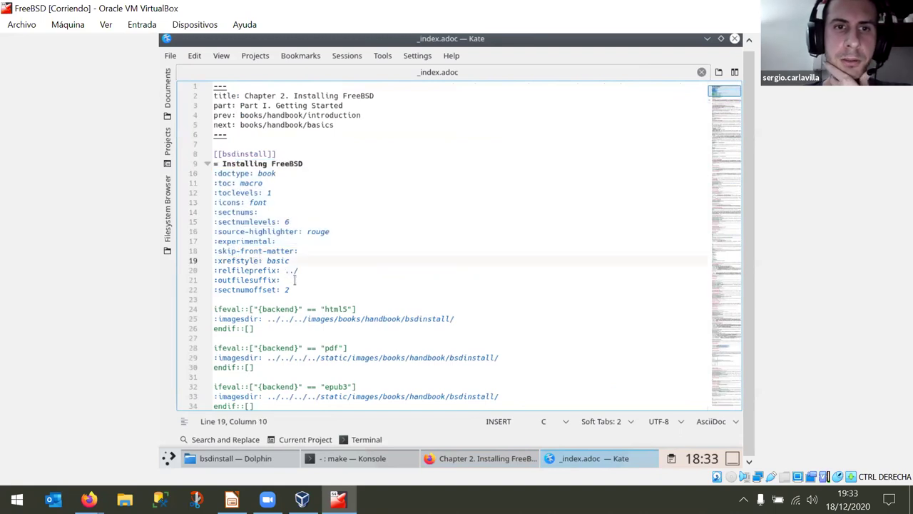
click(222, 163)
click(277, 154)
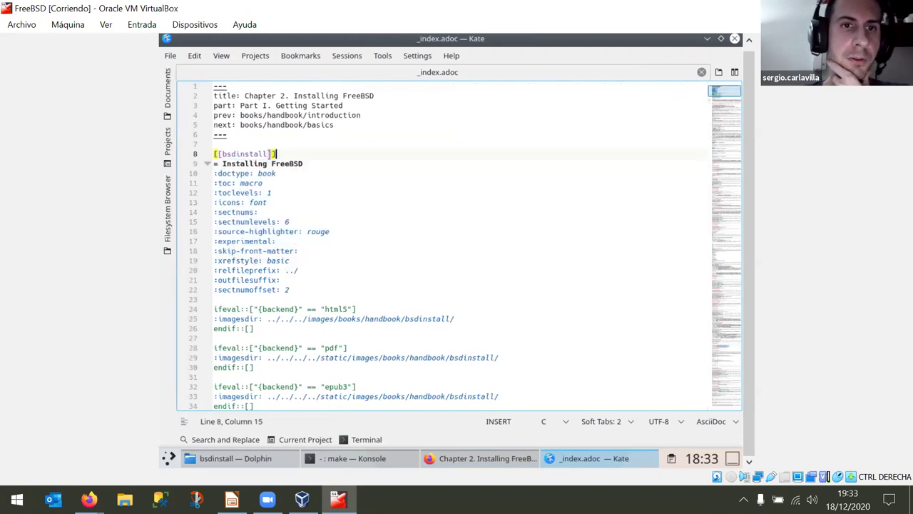
drag(277, 153, 214, 154)
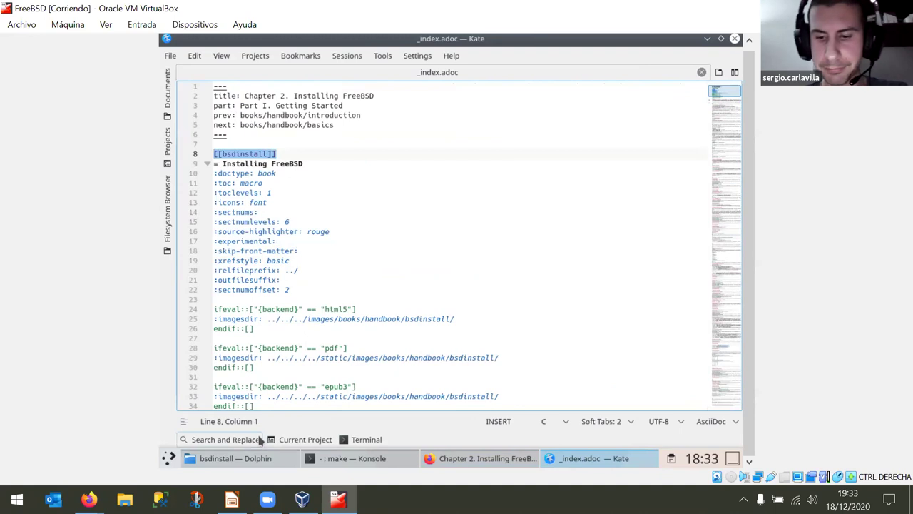
Switch to the LibreOffice Impress presentation and examine the DocBook sample on the AsciiDoc vs Docbook syntax slide up close.
click(232, 500)
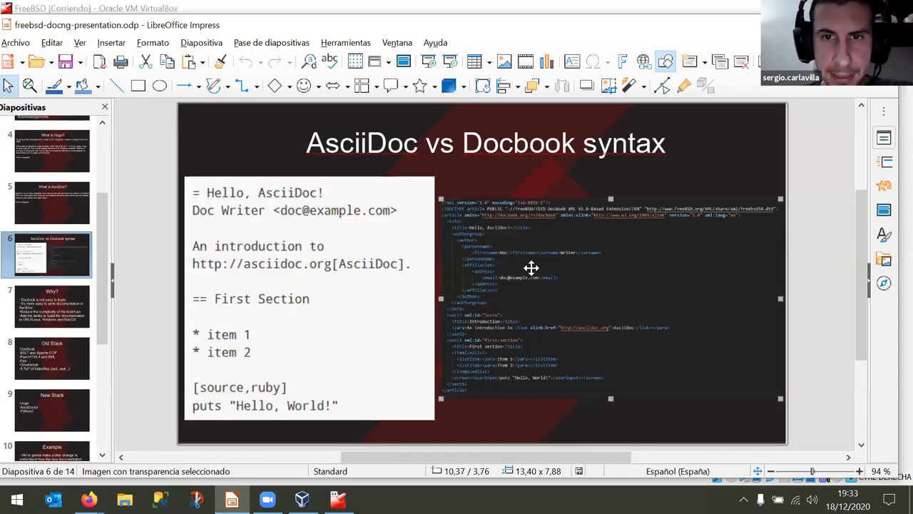
click(544, 278)
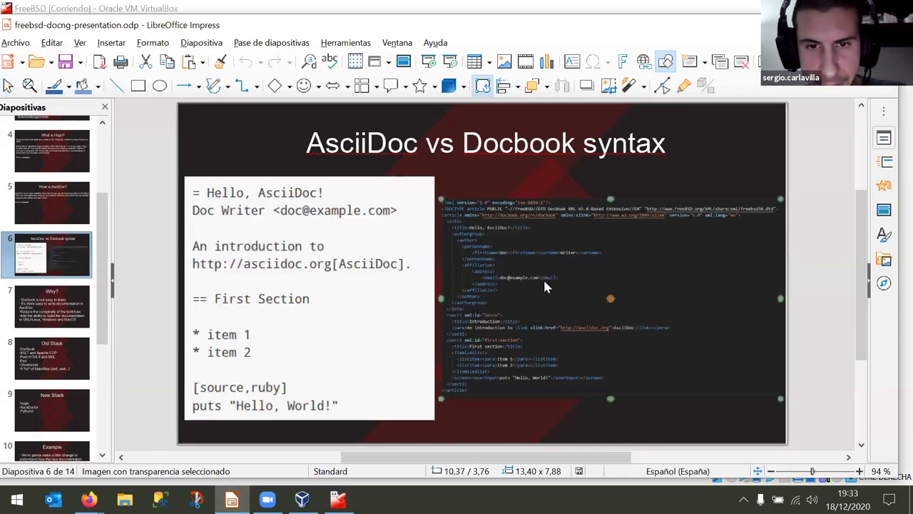
scroll(544, 287, up, 5)
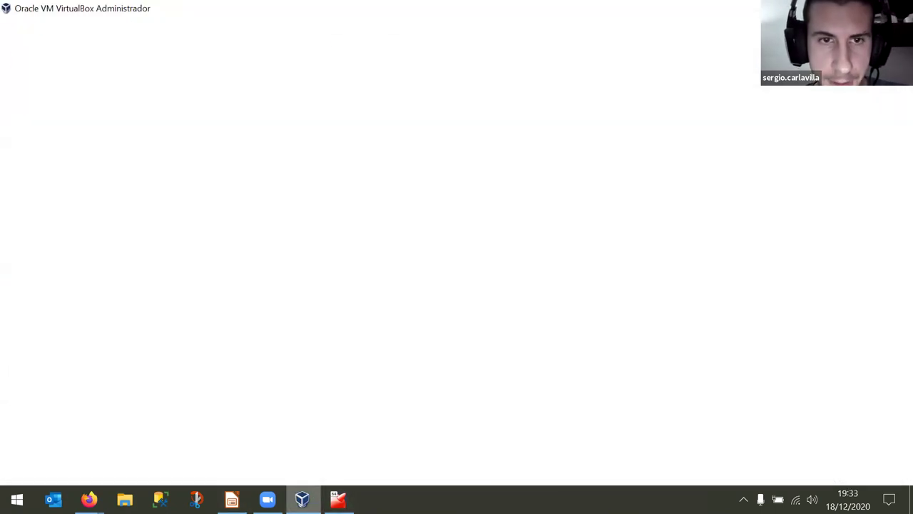
Return to the FreeBSD virtual machine and highlight the [[bsdinstall]] anchor above the chapter title again.
click(303, 500)
click(338, 499)
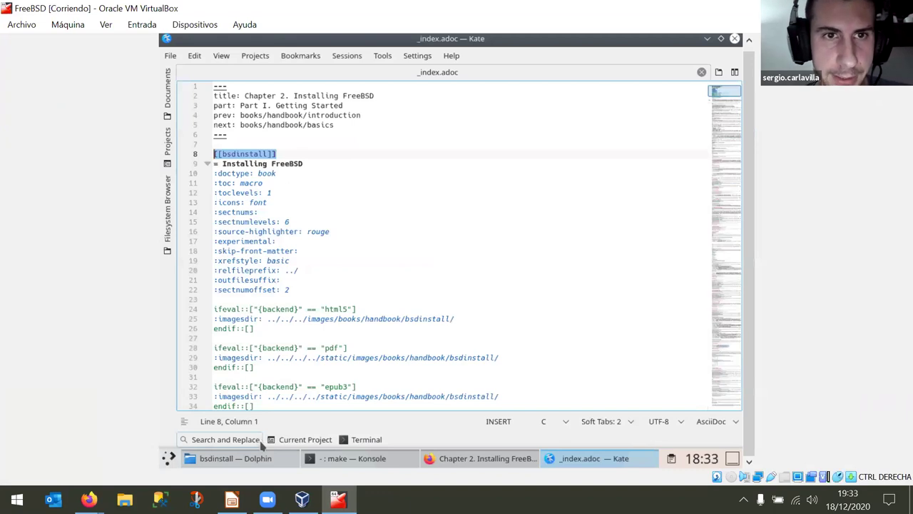
click(253, 441)
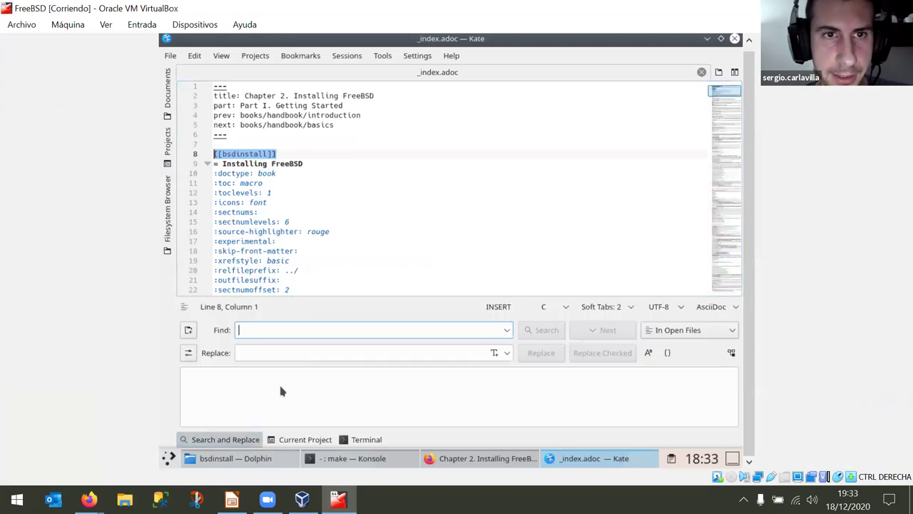
click(255, 437)
click(311, 144)
click(297, 148)
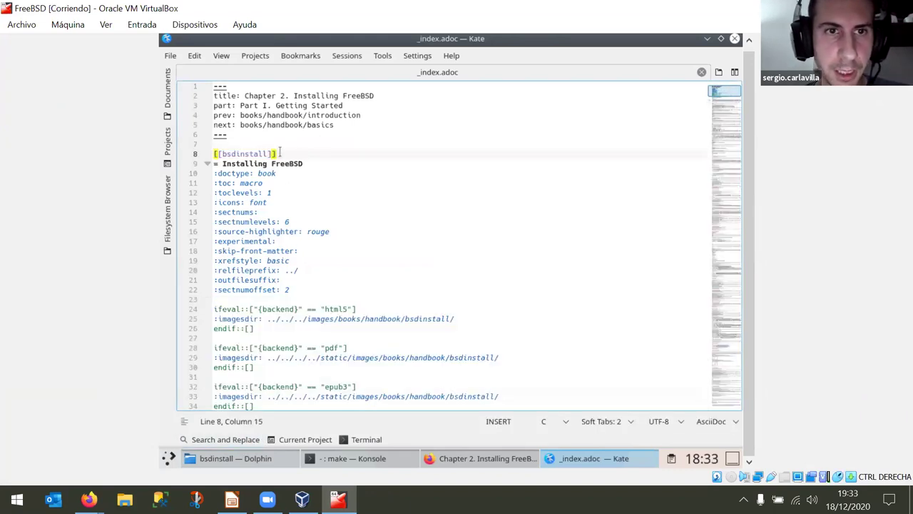
drag(277, 153, 213, 153)
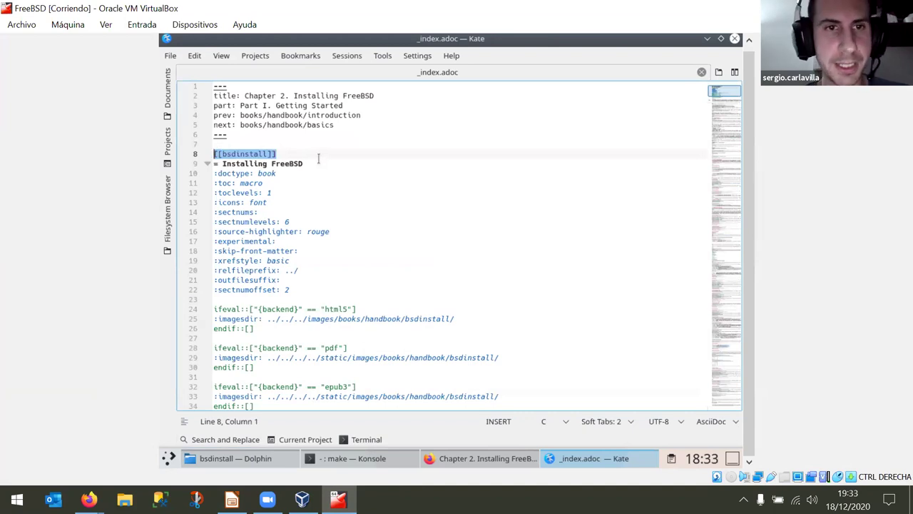
Search the file for "image:" and highlight the FreeBSD Boot Loader Menu caption together with its image line.
click(473, 232)
scroll(428, 227, down, 15)
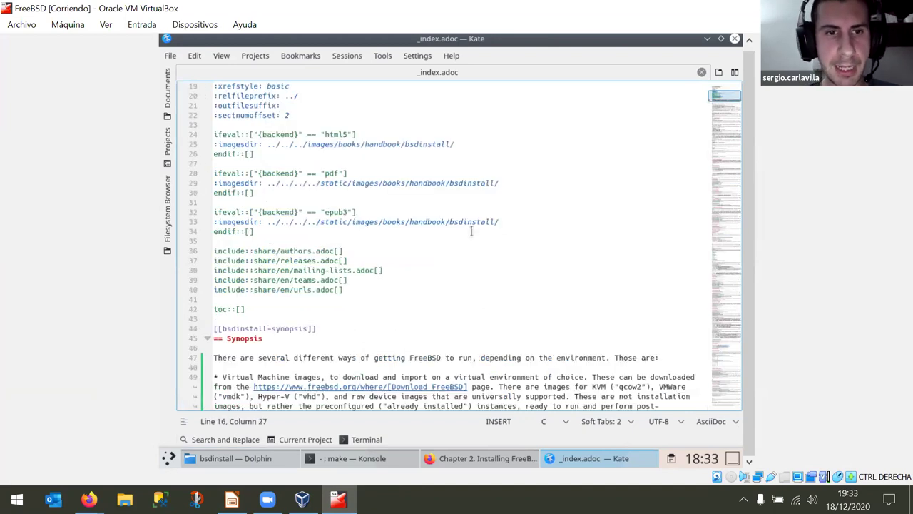
scroll(360, 218, down, 9)
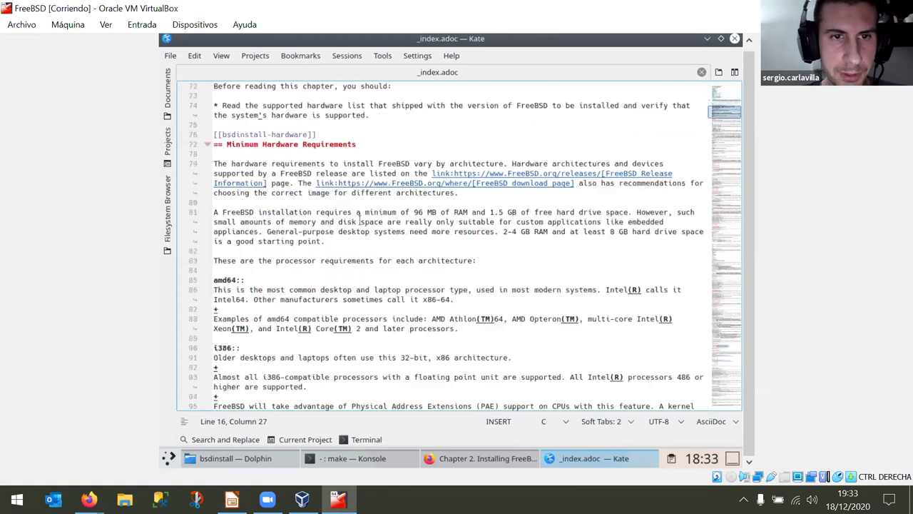
click(346, 213)
key(ctrl+f)
text(image:)
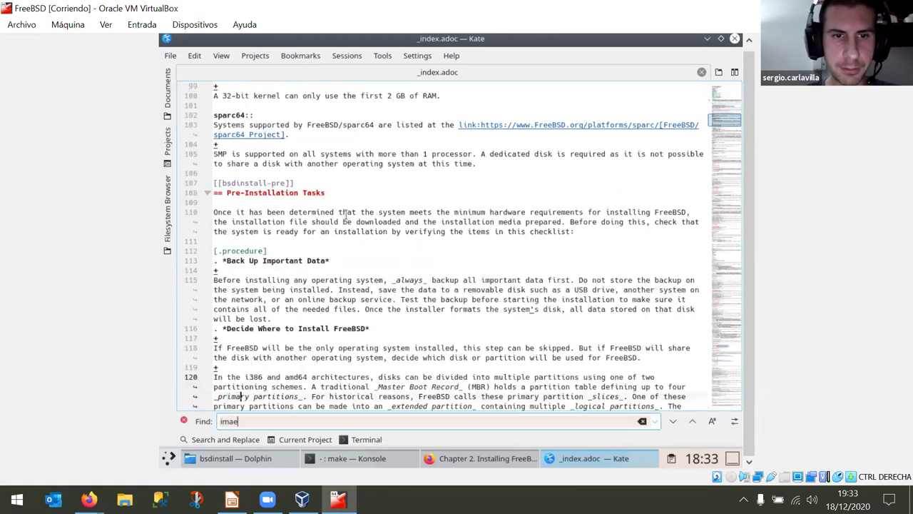
scroll(346, 214, down, 2)
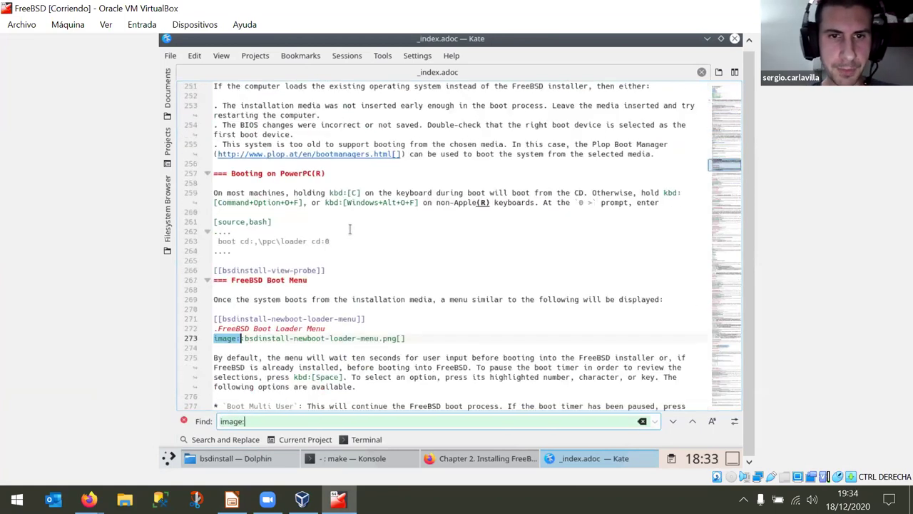
key(Escape)
drag(404, 338, 214, 328)
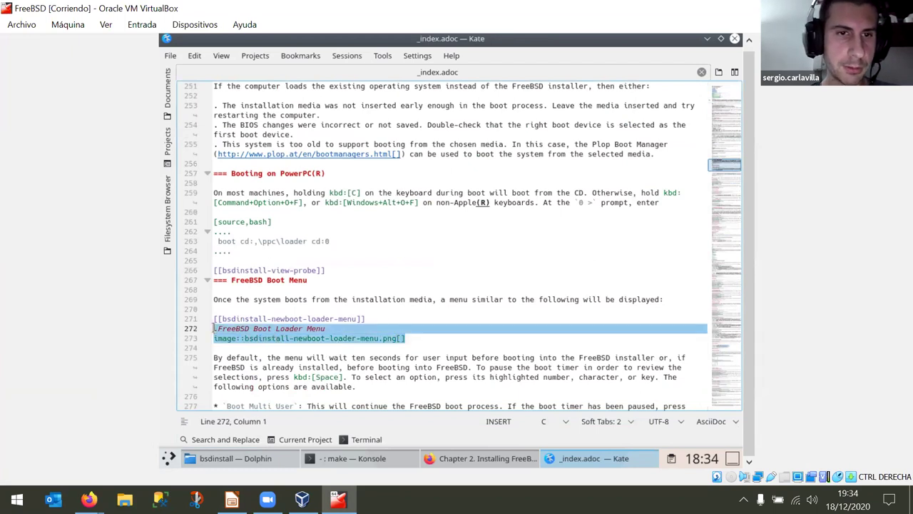
Highlight the [source,bash] block under Booting on PowerPC and review the markup of the preceding sections up to Prepare the Installation Media.
drag(268, 251, 214, 222)
click(250, 250)
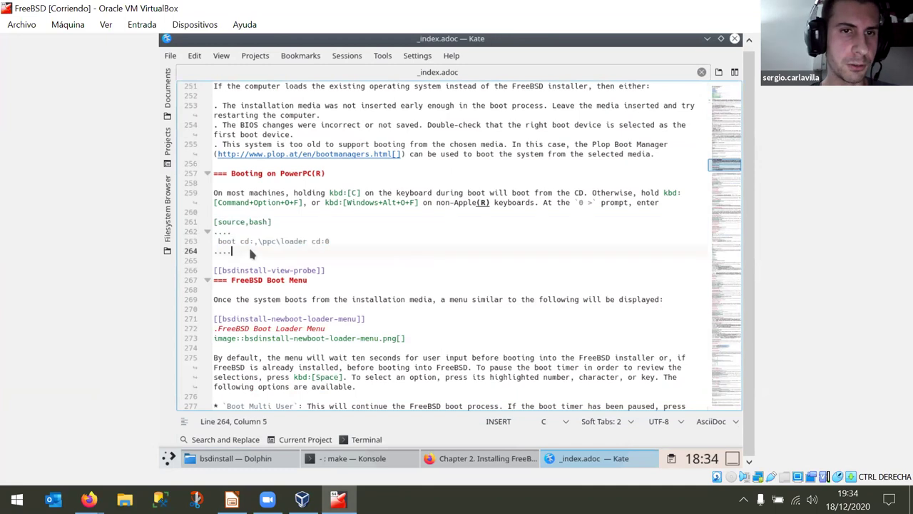
scroll(335, 214, up, 3)
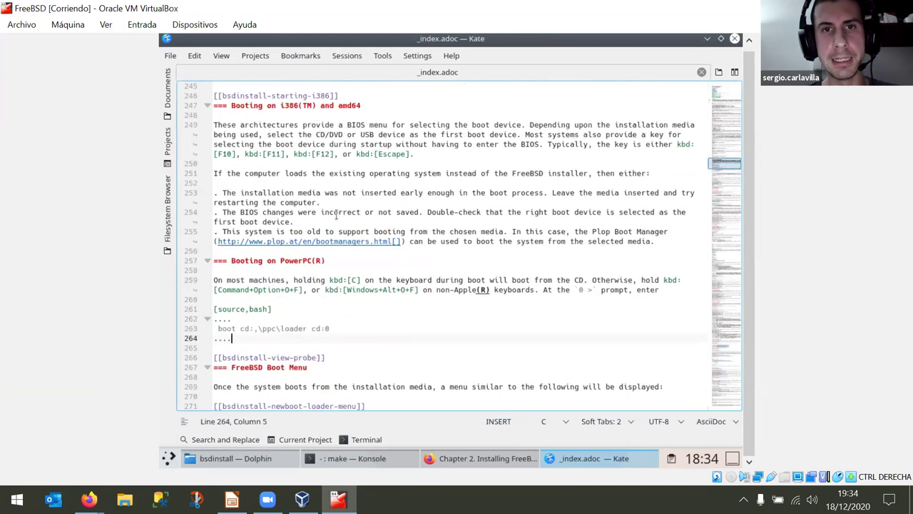
scroll(341, 220, up, 3)
scroll(347, 226, up, 8)
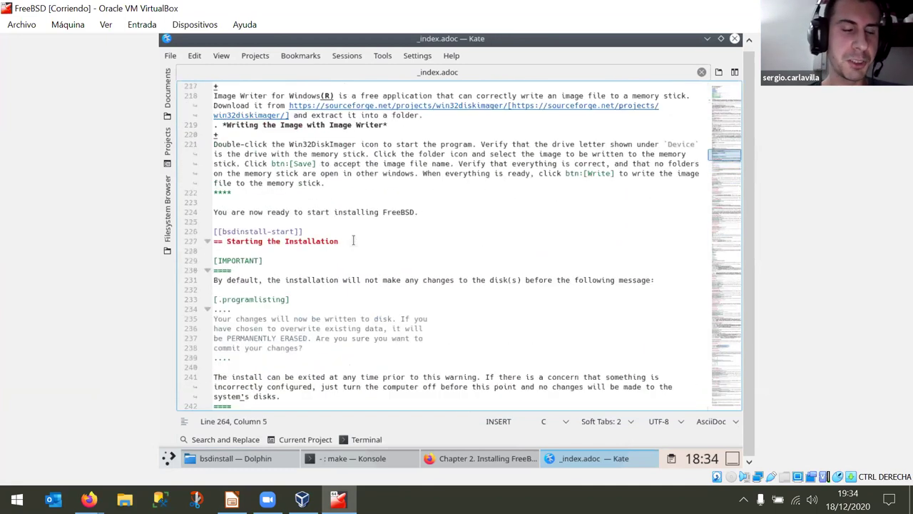
scroll(353, 240, up, 3)
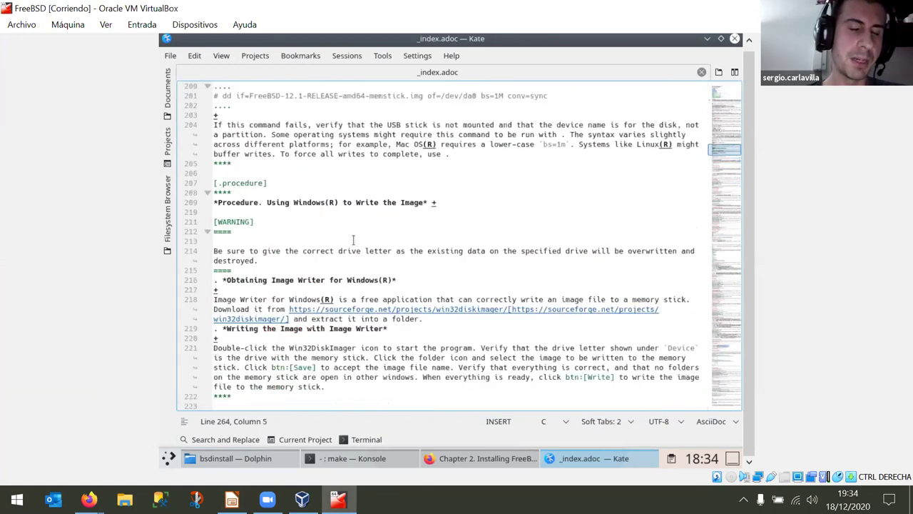
scroll(366, 237, up, 12)
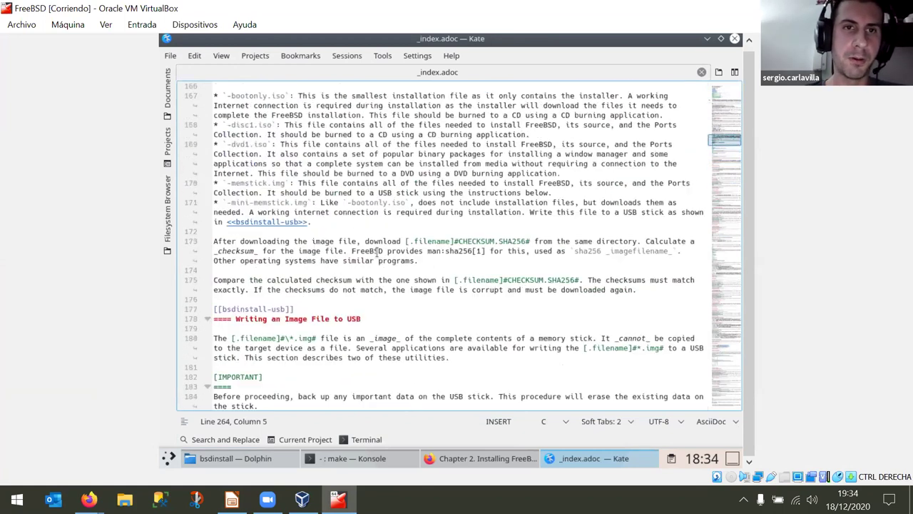
scroll(376, 251, up, 5)
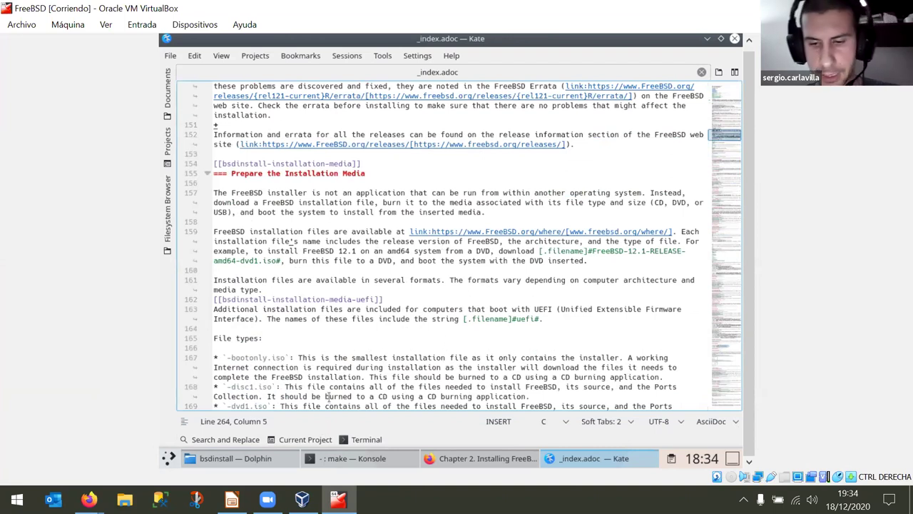
In Firefox, replace bsdinstall/ at the end of the handbook address with book, load it, and view the installation figures.
click(435, 459)
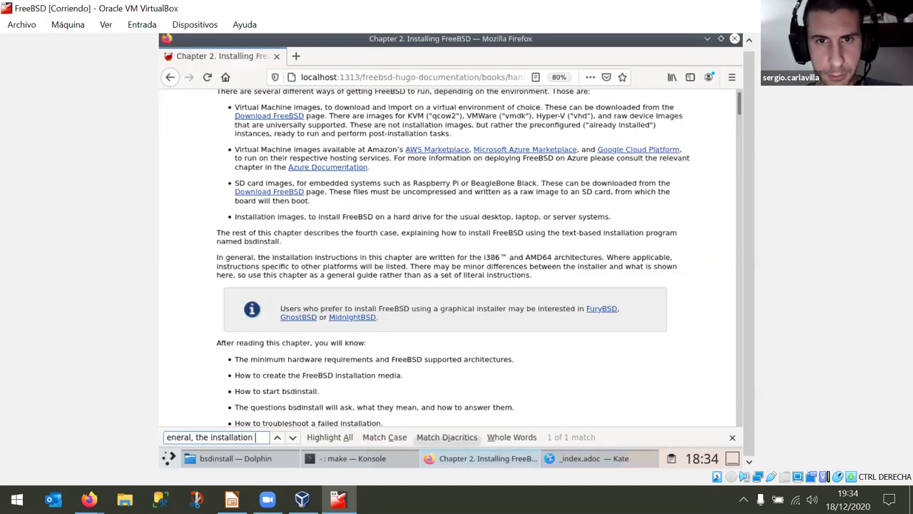
click(508, 81)
key(End)
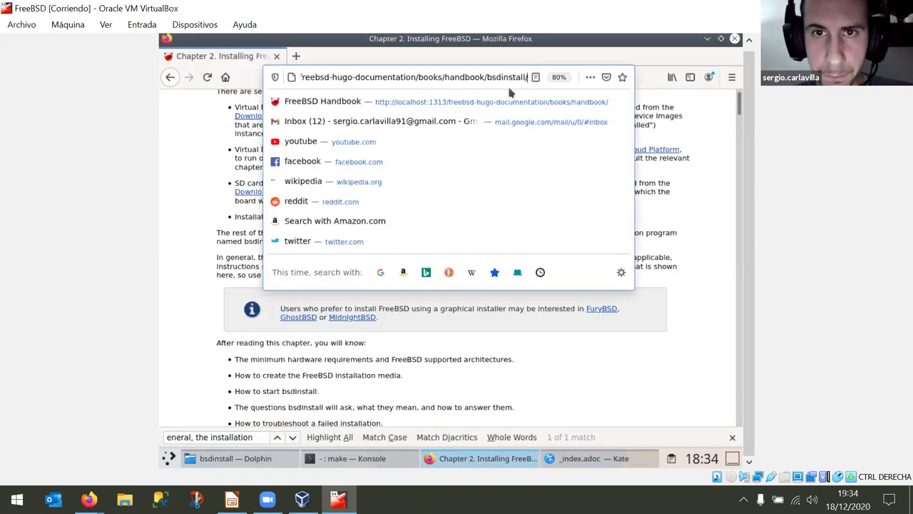
key(BackSpace)
key(BackSpace)
key(BackSpace)
key(BackSpace)
key(BackSpace)
key(BackSpace)
key(BackSpace)
key(BackSpace)
key(BackSpace)
key(BackSpace)
text(ook)
key(Return)
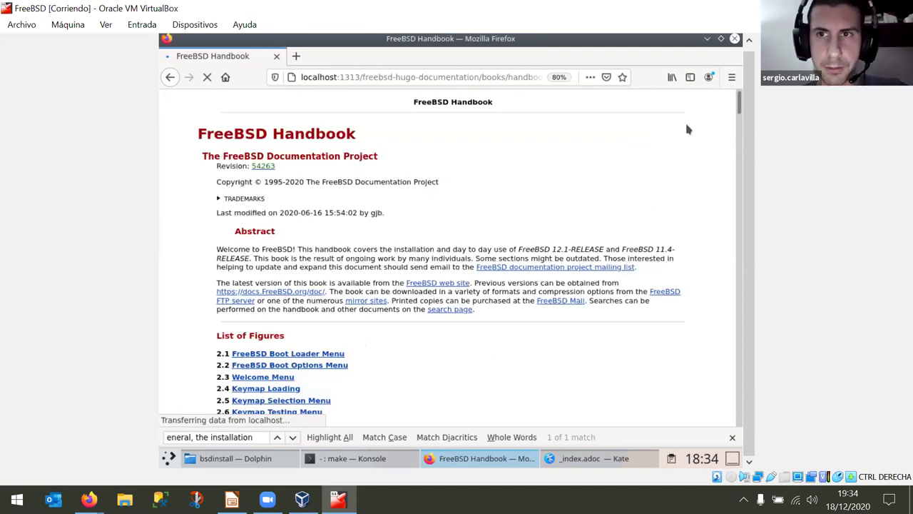
drag(740, 107, 739, 127)
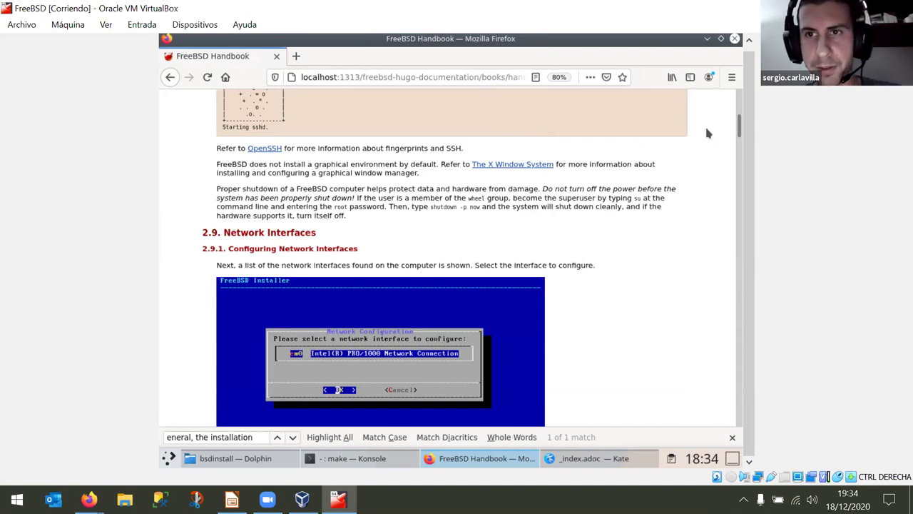
drag(739, 127, 740, 130)
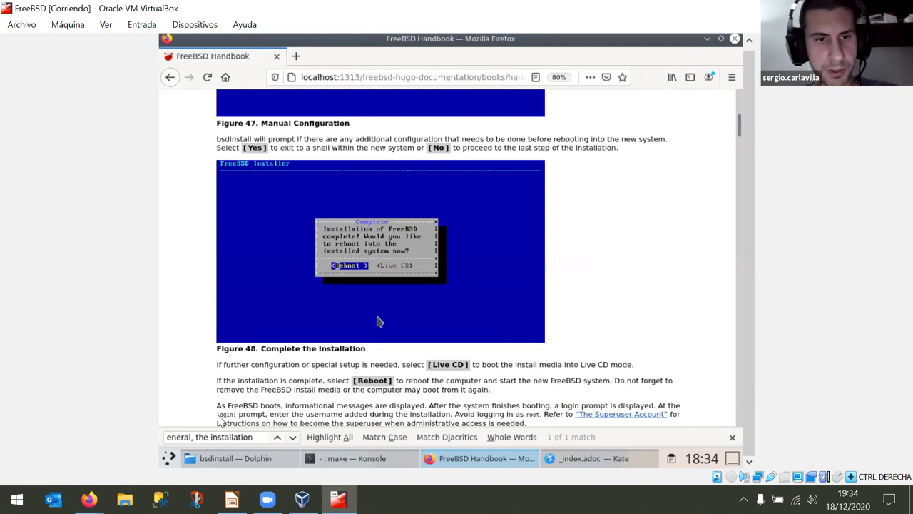
Switch to the LibreOffice Impress presentation and start its slideshow from the beginning.
click(232, 499)
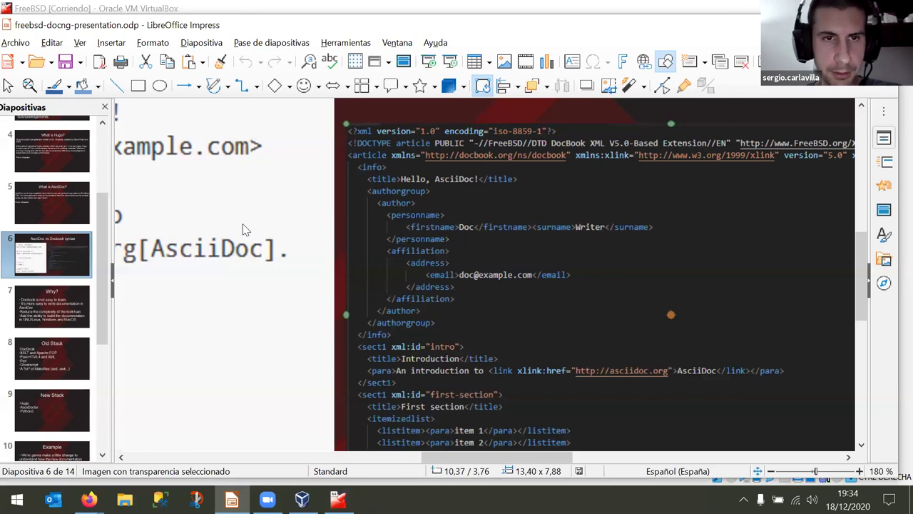
scroll(247, 228, down, 1)
click(283, 42)
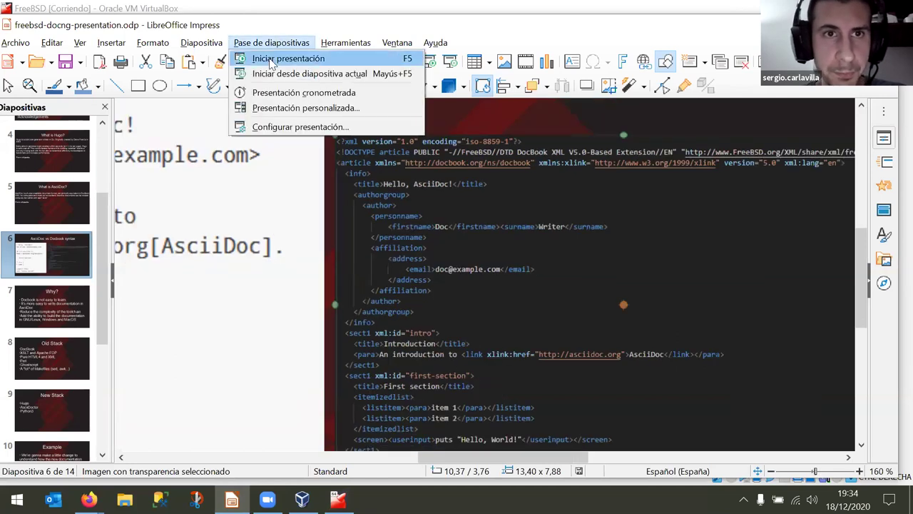
key(Escape)
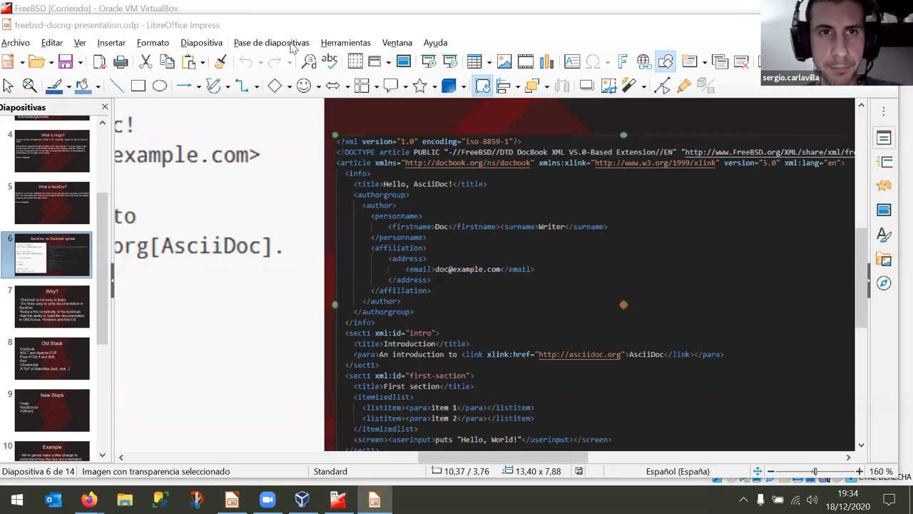
key(F5)
Advance the slideshow past the AsciiDoc vs Docbook syntax slide to the Conversion from Docbook slide.
key(Right)
key(Right)
key(Right)
key(Right)
key(Right)
key(Right)
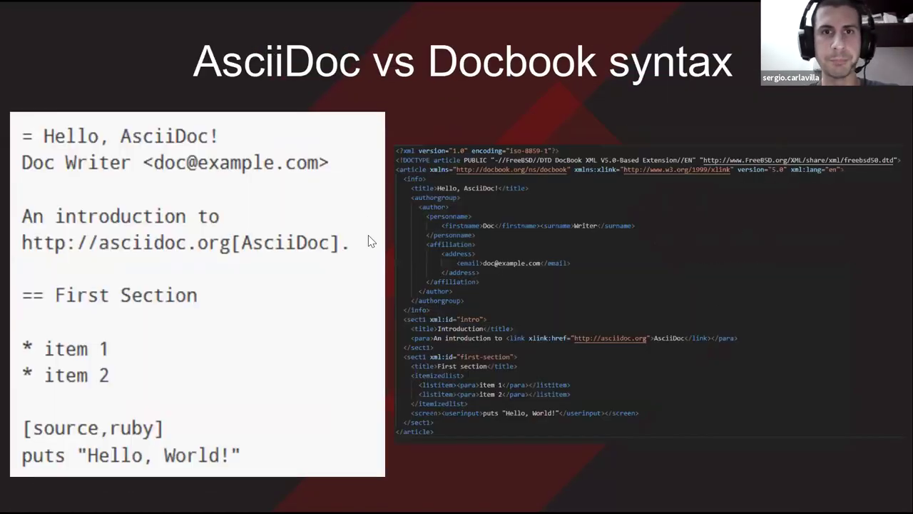
key(Right)
key(Right)
key(Right)
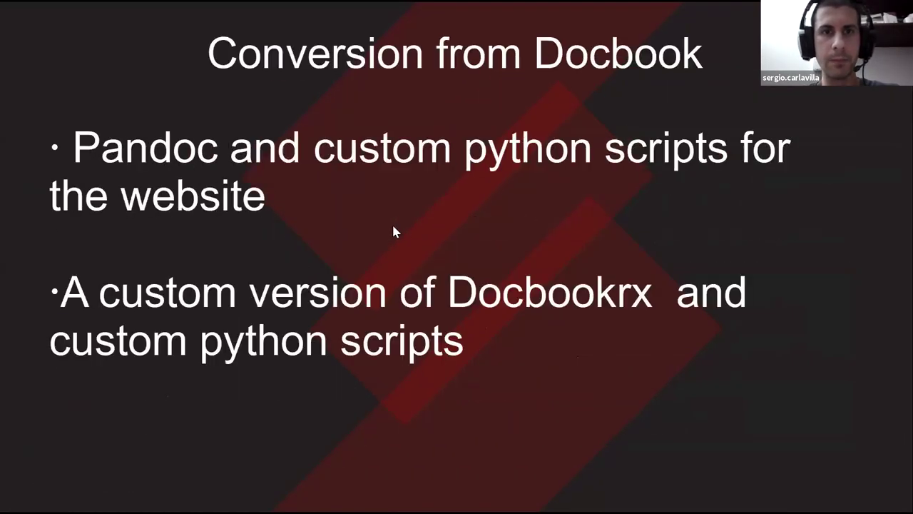